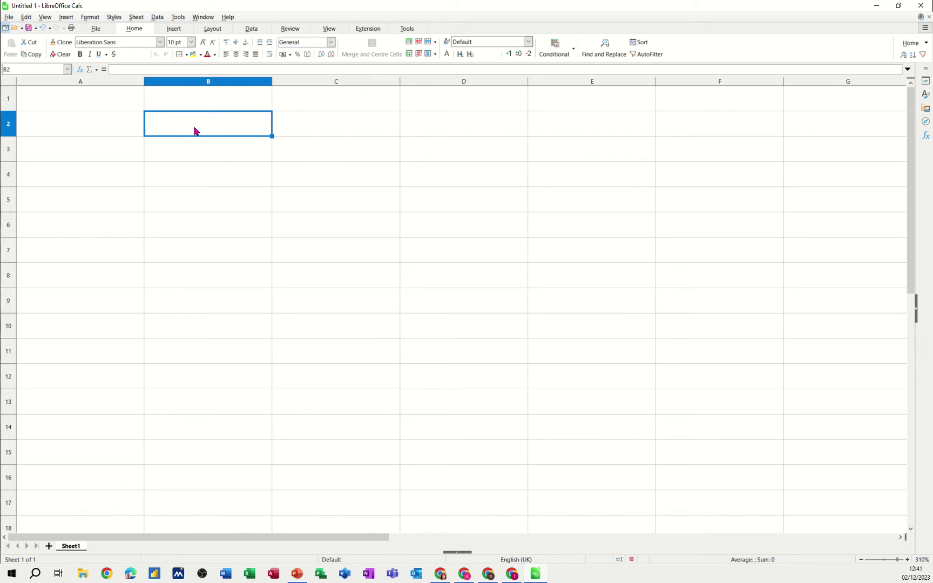
Enter Mon in B2 and autofill the weekdays Tue through Fri across C2:F2.
type("Mon")
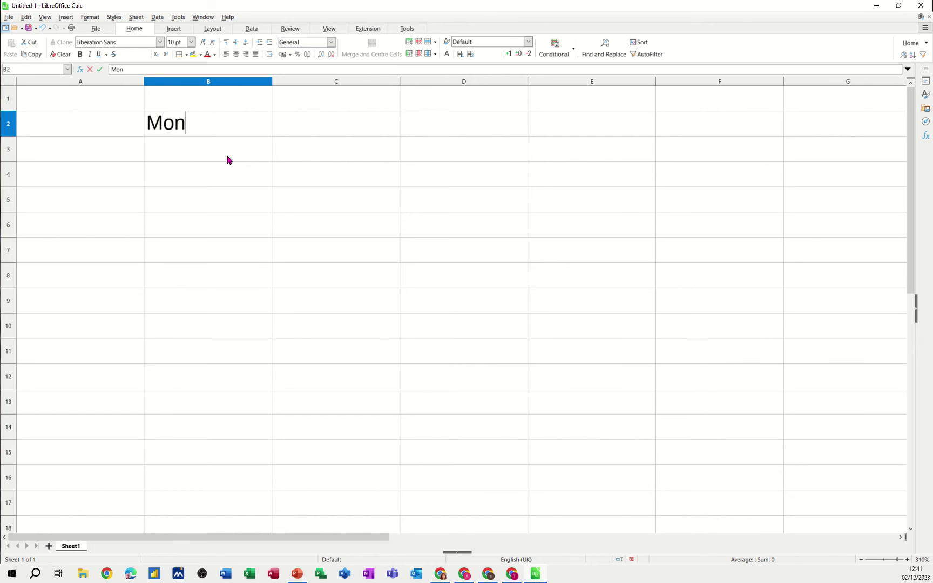
key("Return")
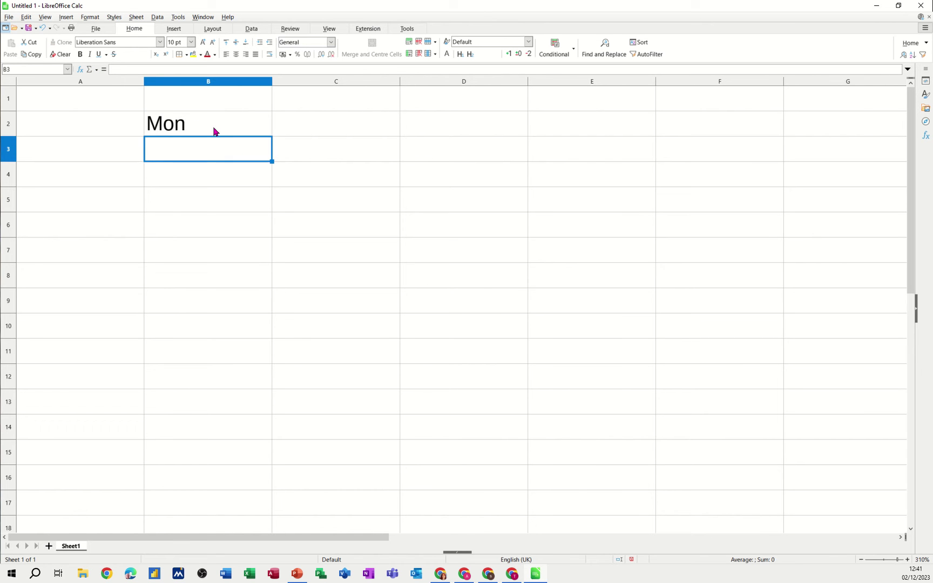
left_click(259, 133)
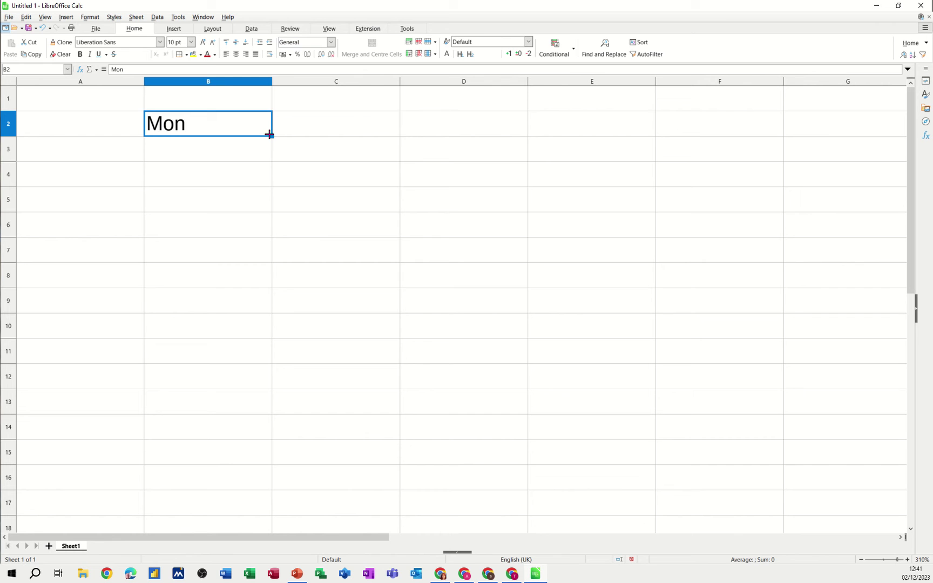
left_click_drag(269, 134, 722, 136)
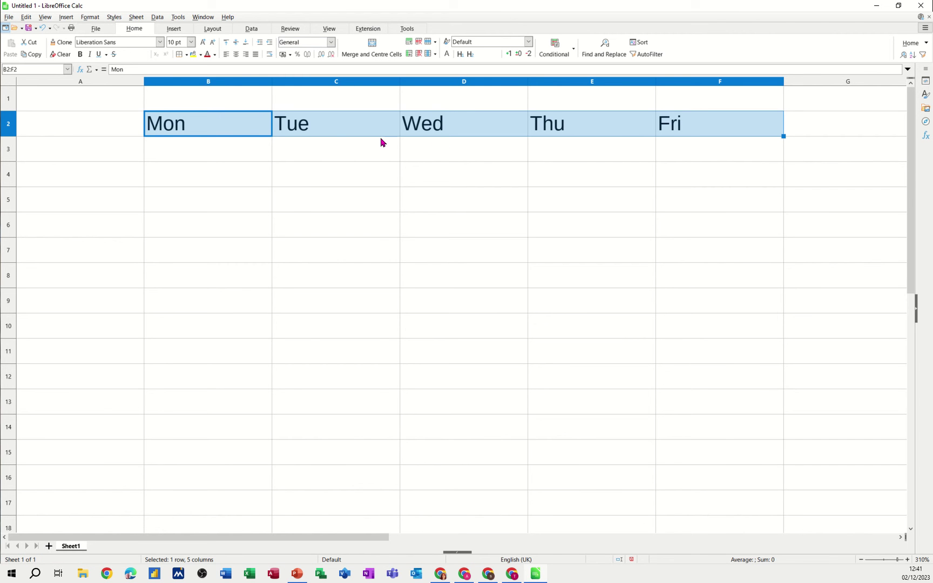
Add the heading Total in G2 after Fri.
left_click(826, 132)
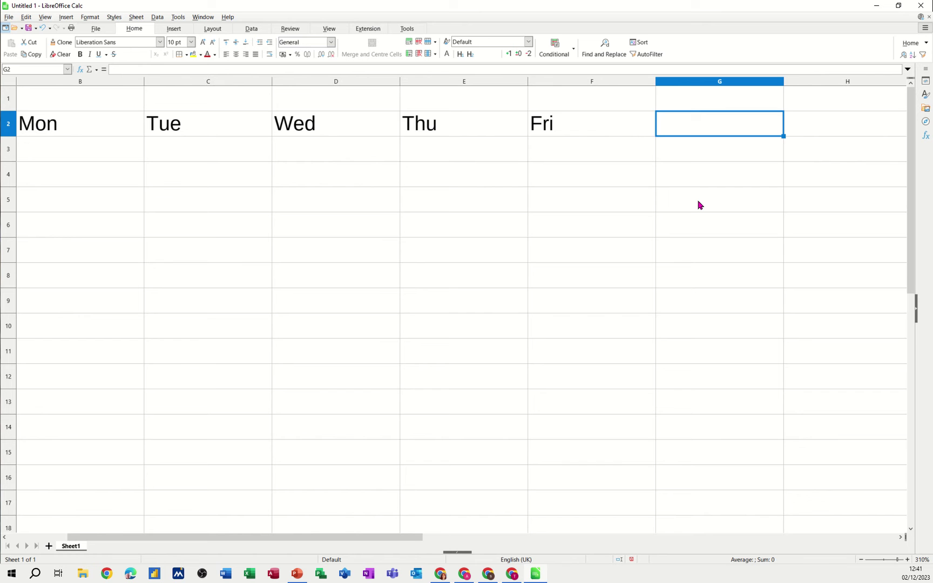
type("Total")
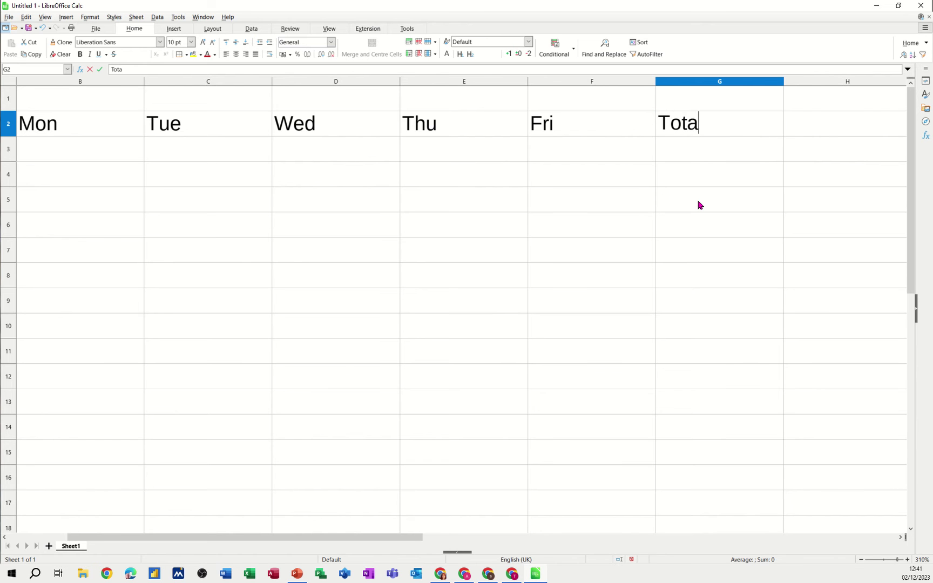
left_click(616, 197)
scroll(610, 202, "down", 2, "ctrl")
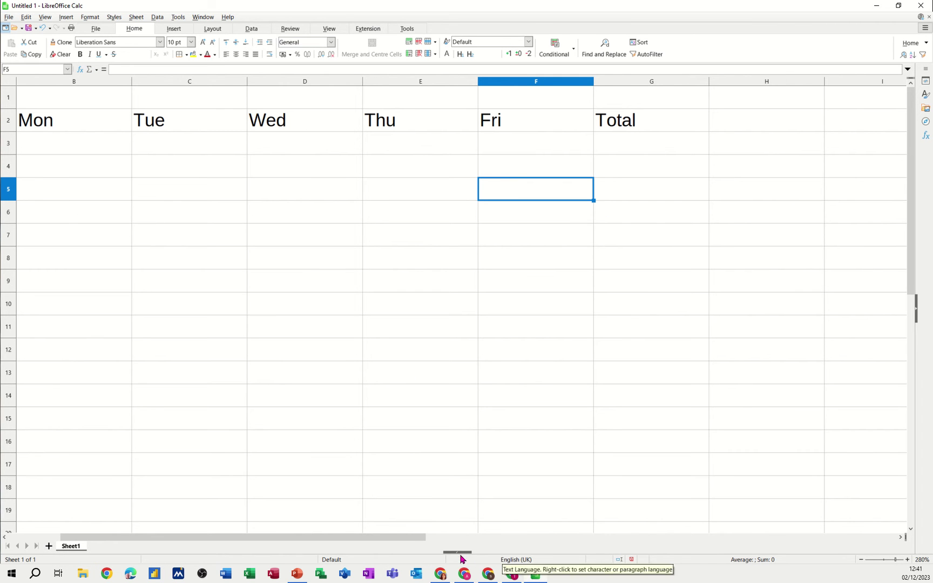
left_click_drag(319, 535, 257, 535)
Enter the expense labels Car, Tax, Gas and Bills down A3:A6.
left_click(88, 150)
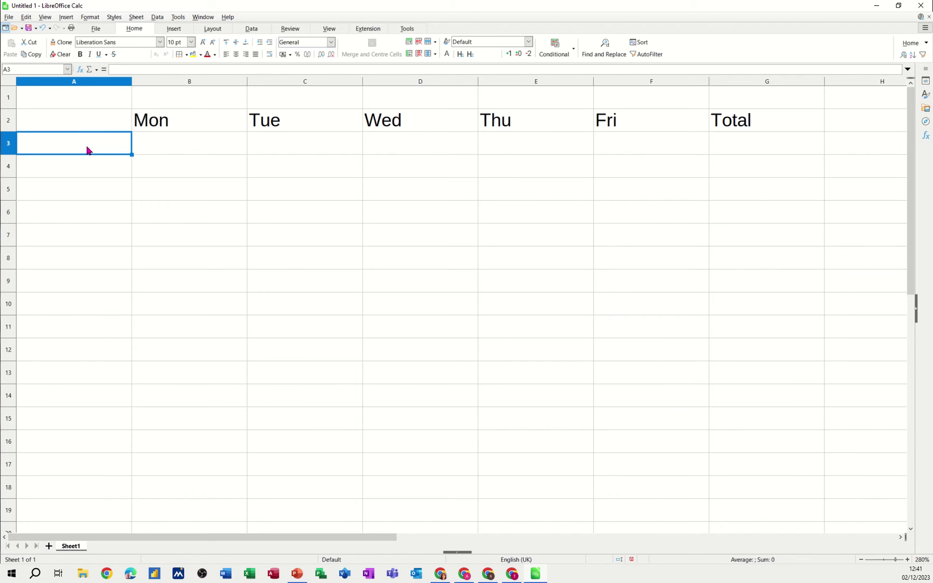
type("Car")
key("Return")
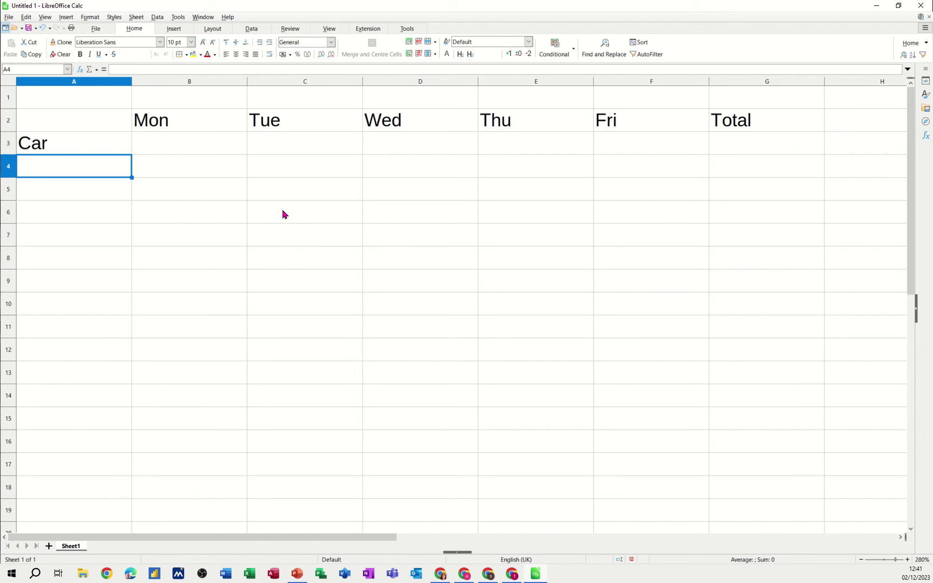
type("Tax")
key("Return")
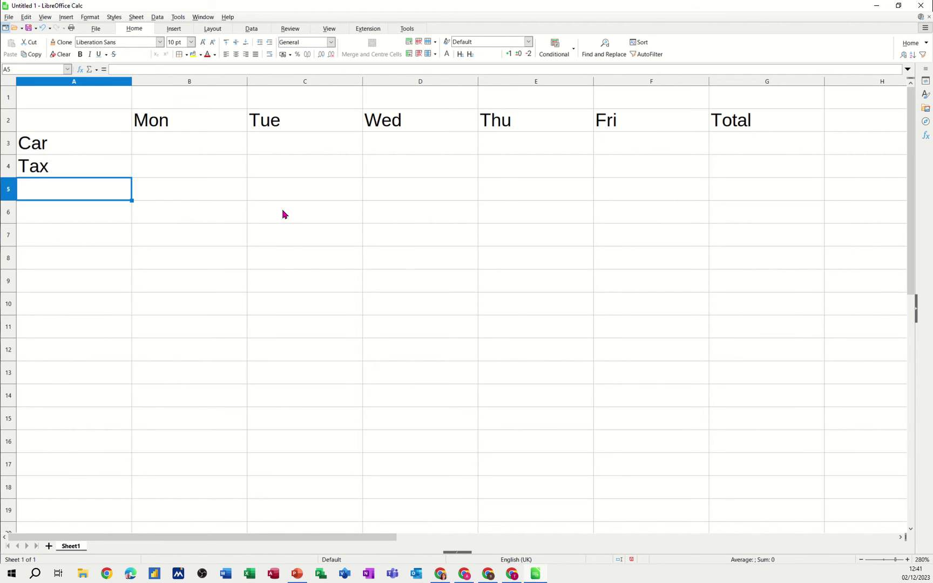
type("Gas")
key("Return")
type("Bills")
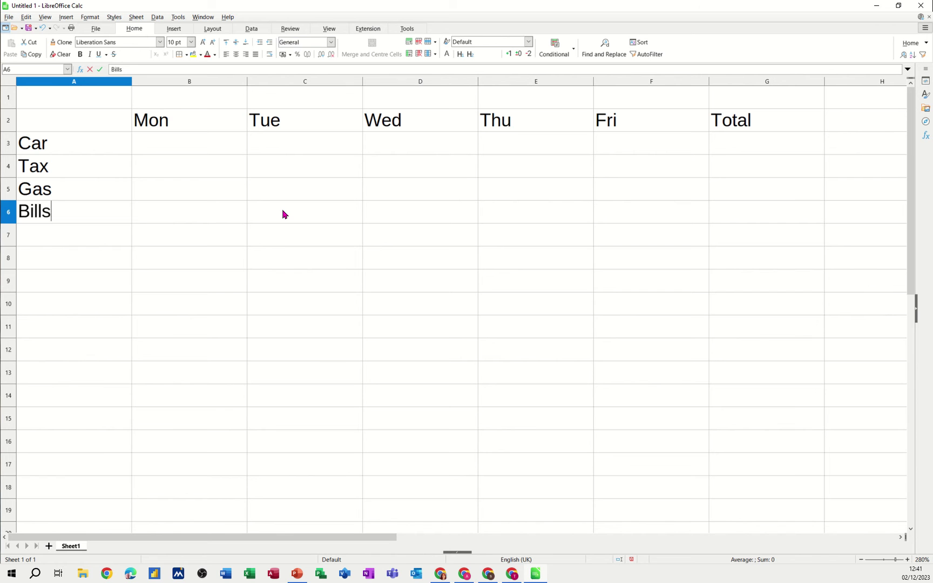
key("Return")
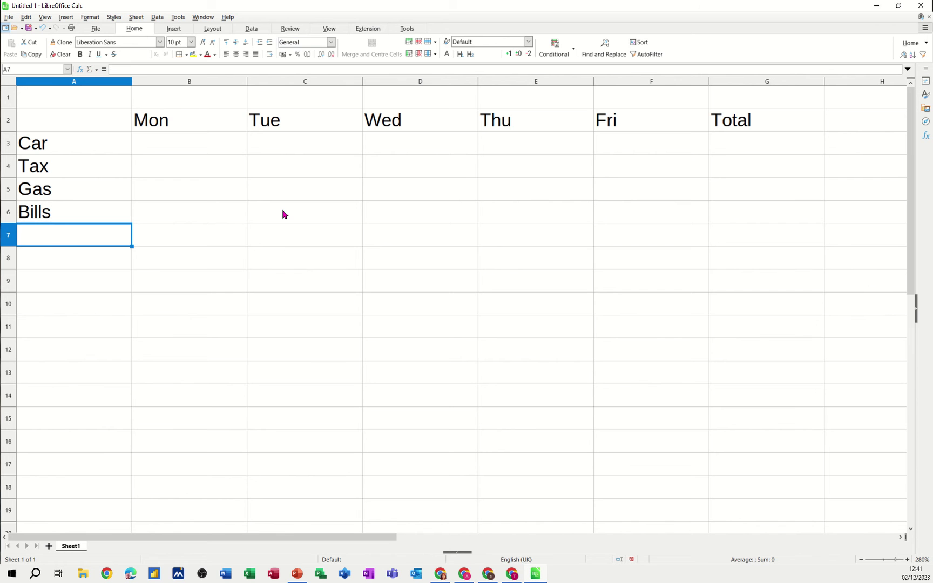
Enter 10 in B3 and autofill the Car amounts 10 to 14 through F3.
left_click(163, 151)
type("10")
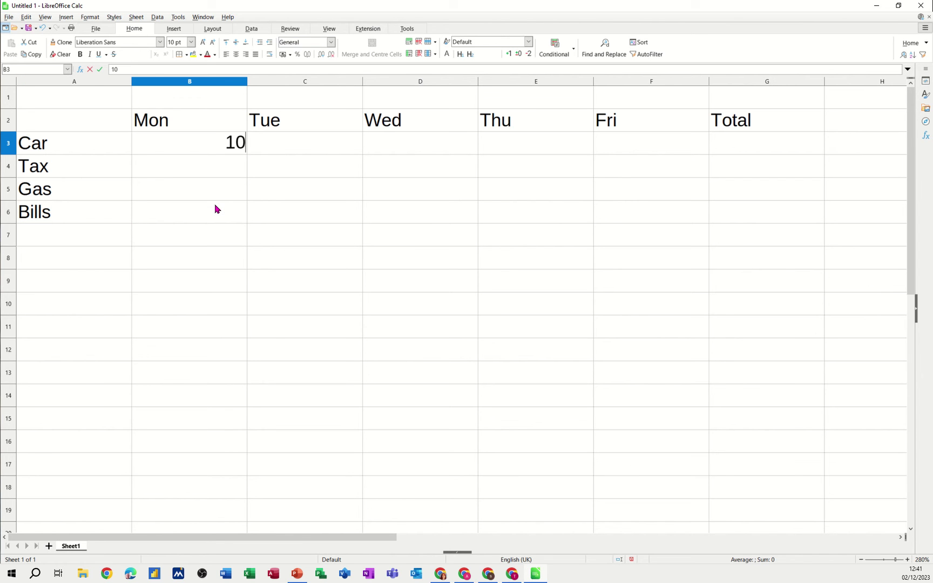
key("Return")
left_click(231, 152)
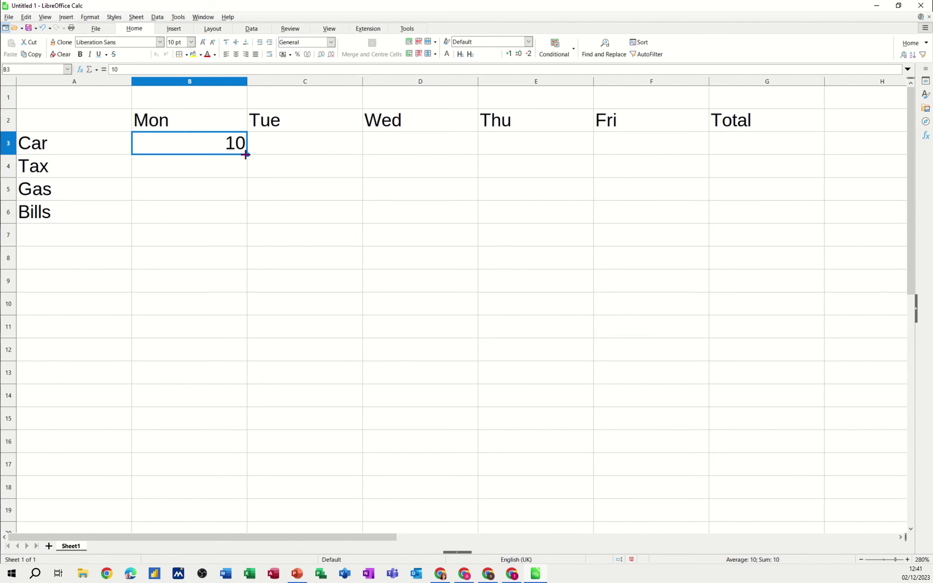
left_click_drag(250, 154, 686, 159)
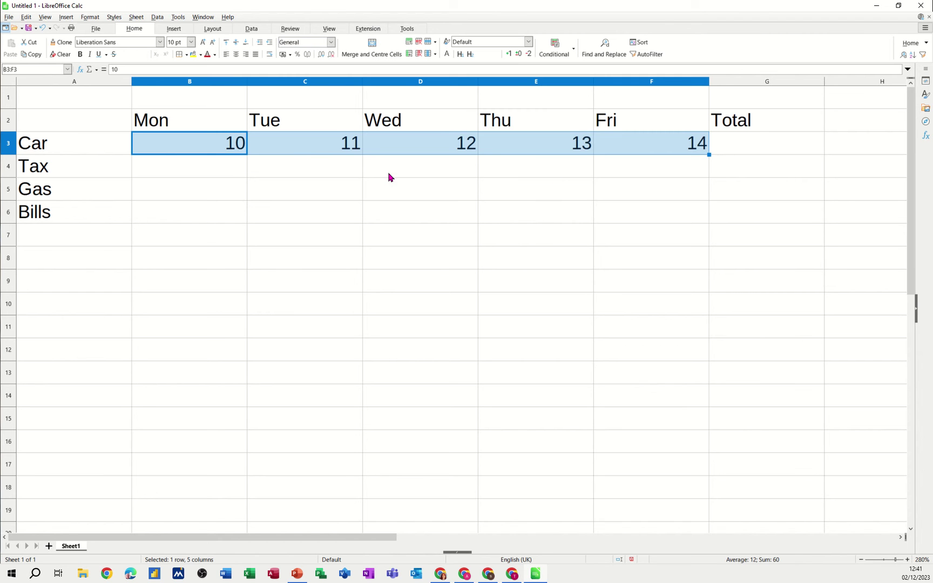
Enter Tax values 10 and 15 in B4:C4 and extend the series to 30 in F4.
left_click(190, 169)
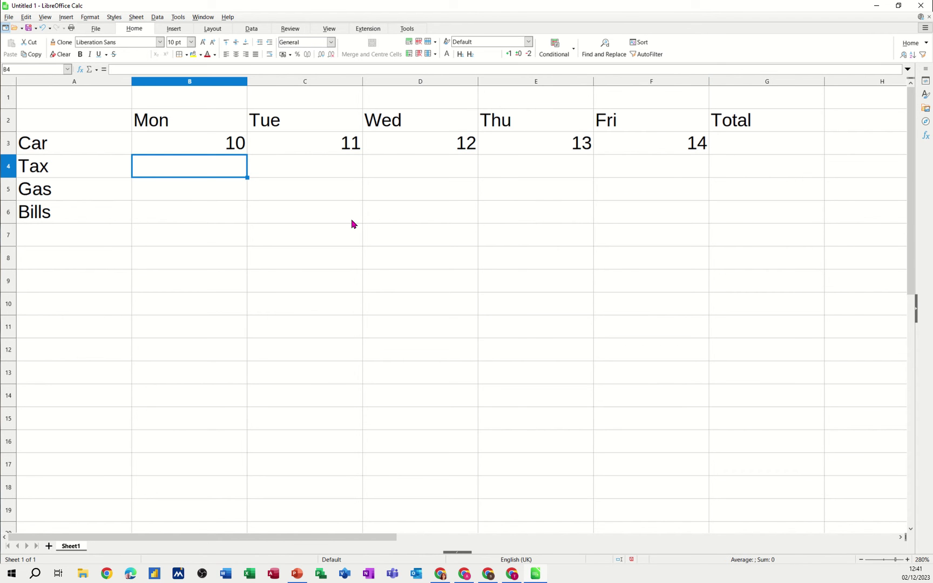
type("10")
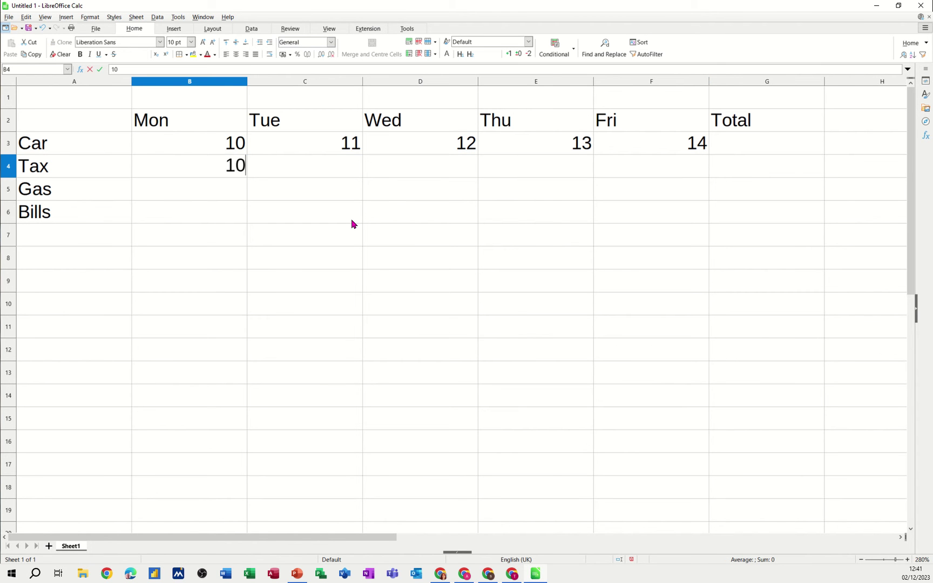
left_click(306, 170)
type("15")
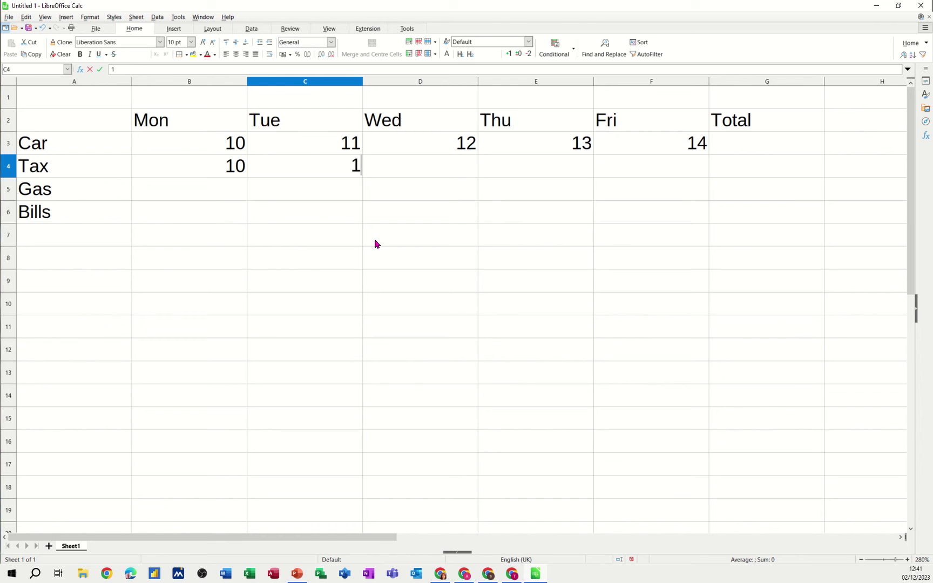
left_click(315, 218)
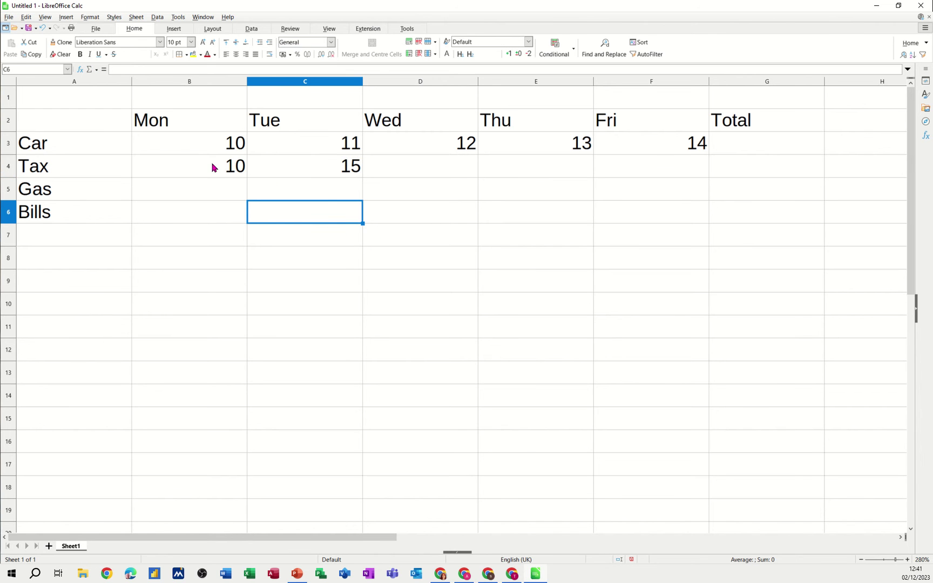
left_click(229, 168)
left_click_drag(228, 167, 287, 165)
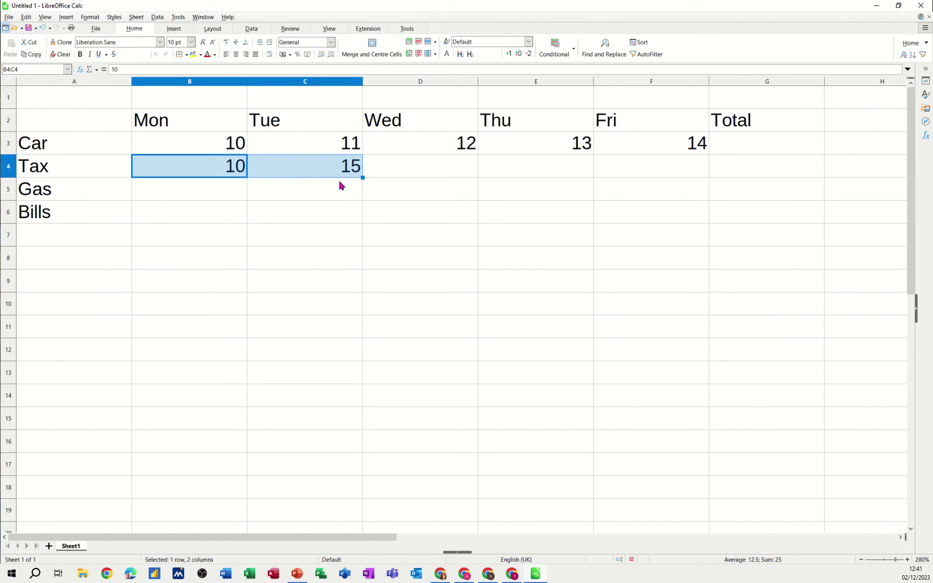
left_click_drag(362, 177, 679, 174)
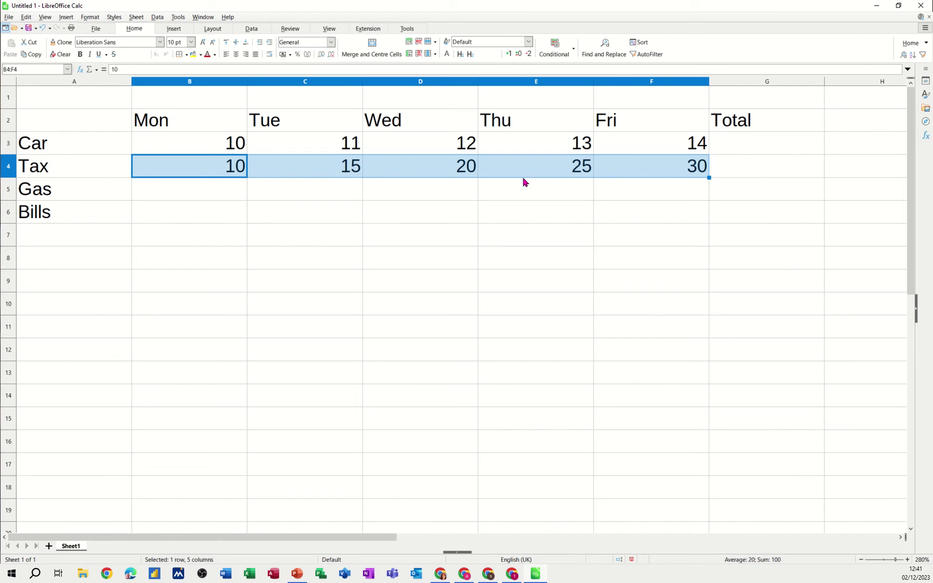
Enter Gas values 1 and 7 in B5:C5 and extend the series 13, 19, 25 to F5.
left_click(194, 197)
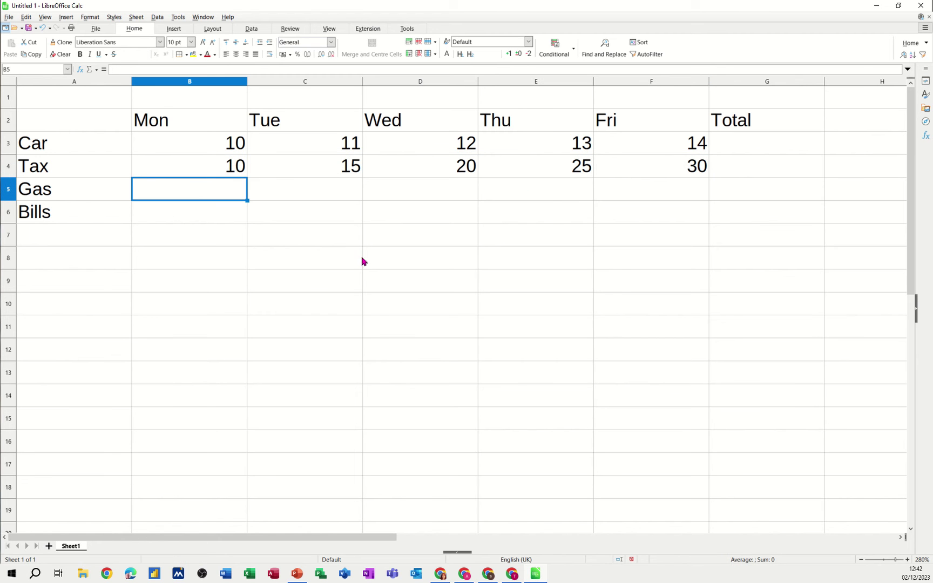
type("1")
key("Tab")
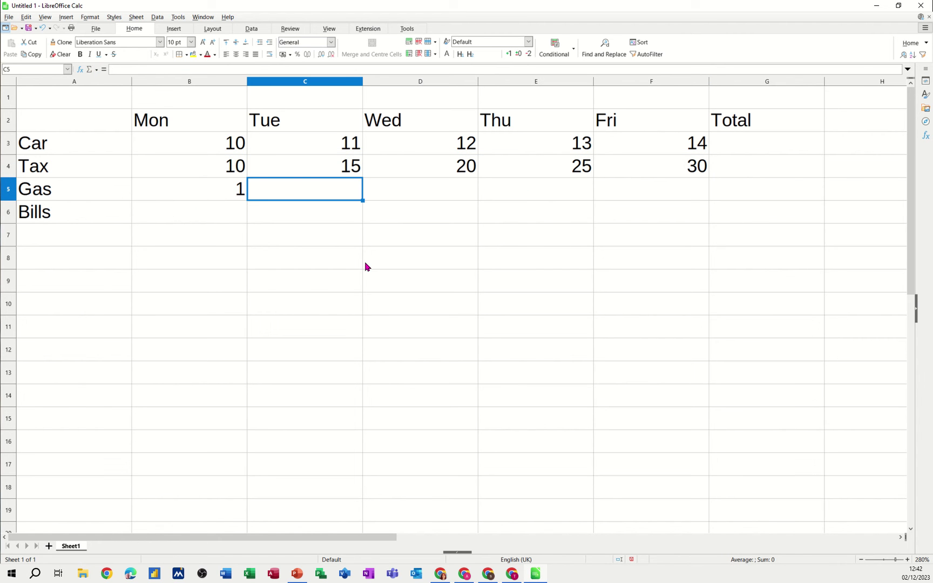
type("7")
key("Tab")
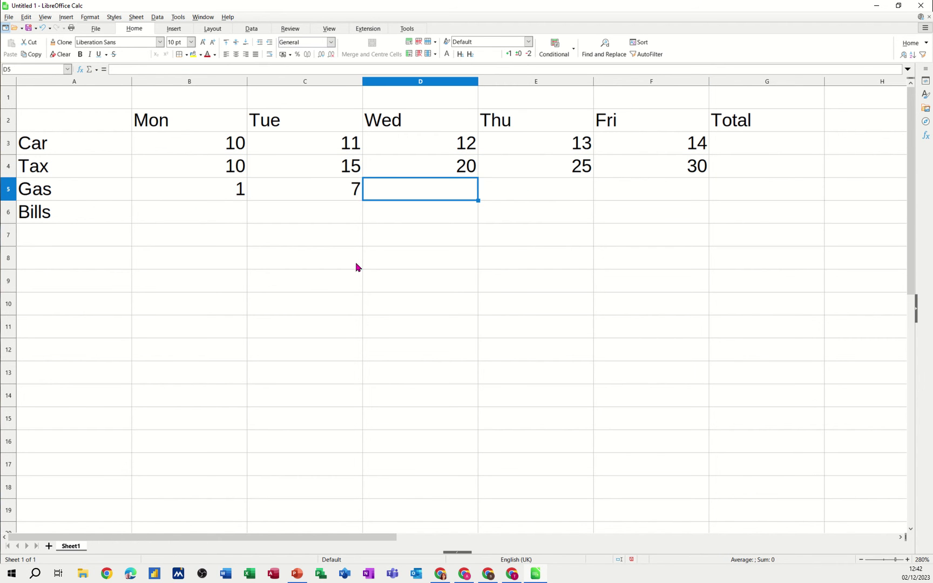
left_click(218, 193)
left_click_drag(218, 194, 281, 192)
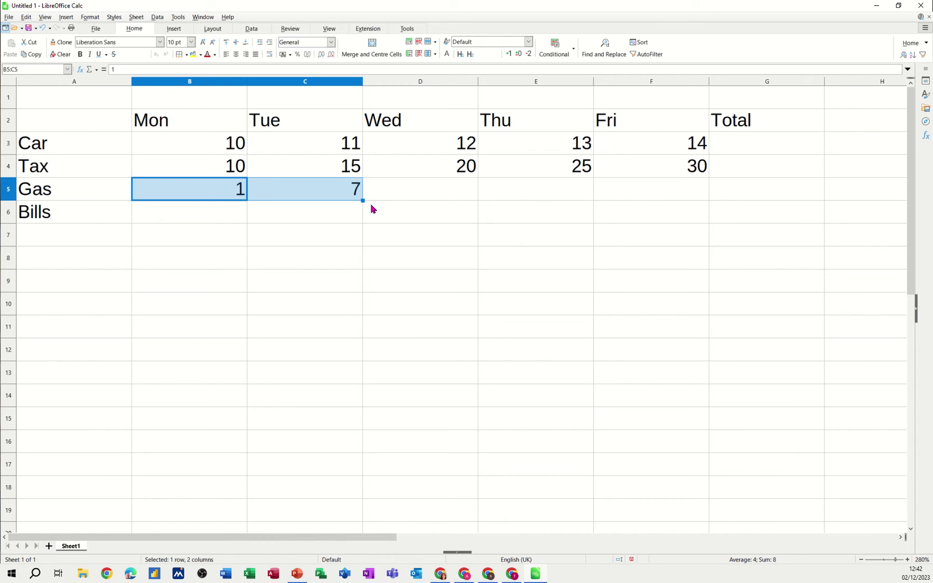
left_click_drag(362, 201, 666, 197)
Enter 10 in B6 and autofill the Bills amounts 10 to 14 through F6.
left_click(213, 220)
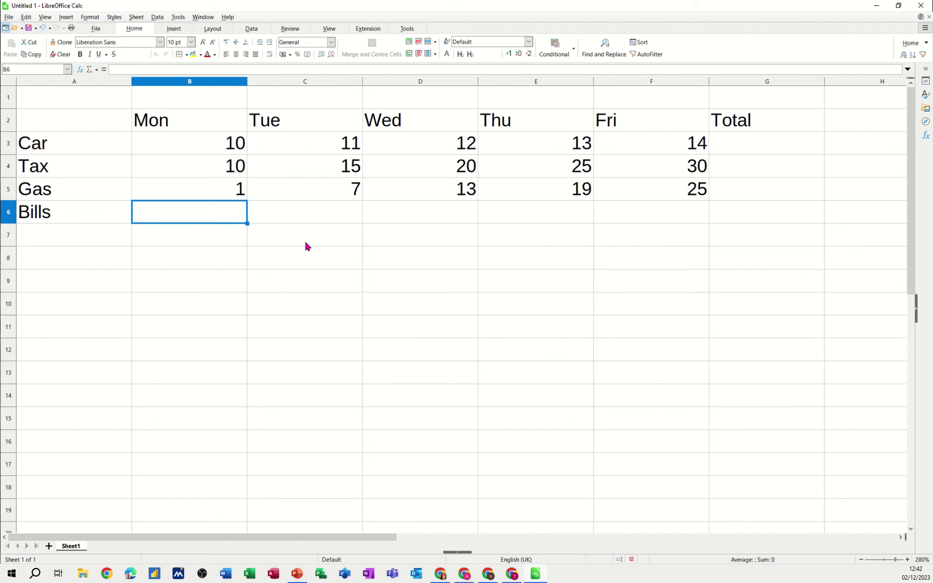
type("10")
key("Return")
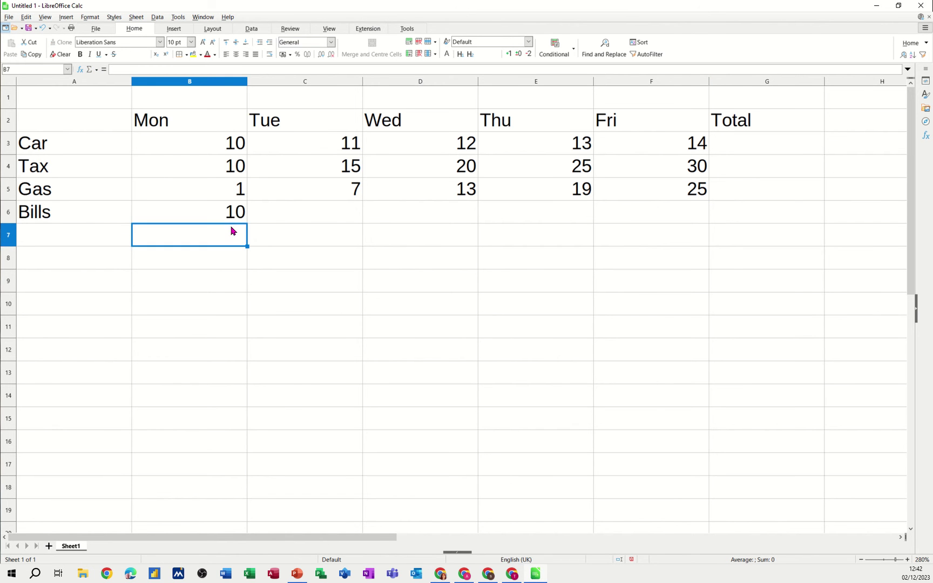
left_click(237, 218)
left_click_drag(249, 224, 653, 216)
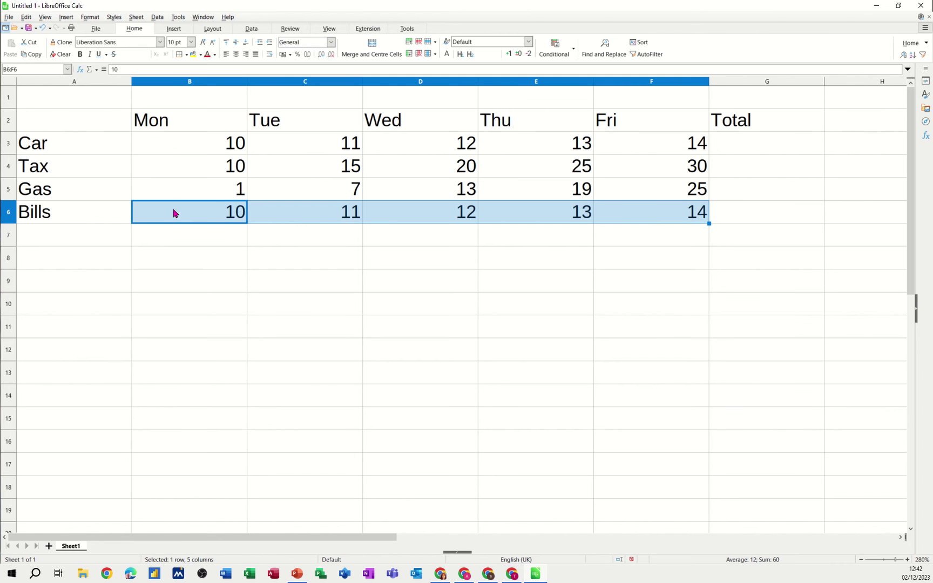
left_click_drag(168, 153, 624, 222)
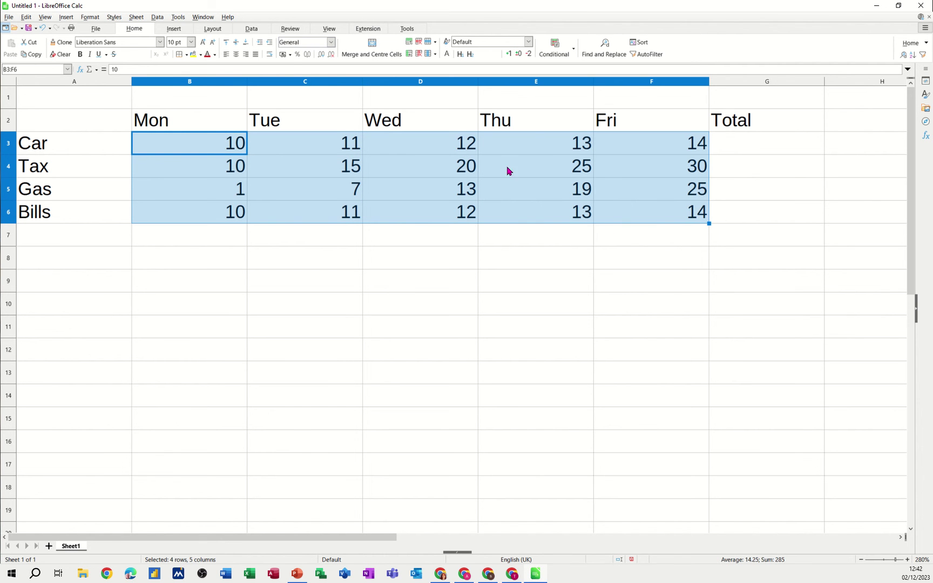
left_click(283, 54)
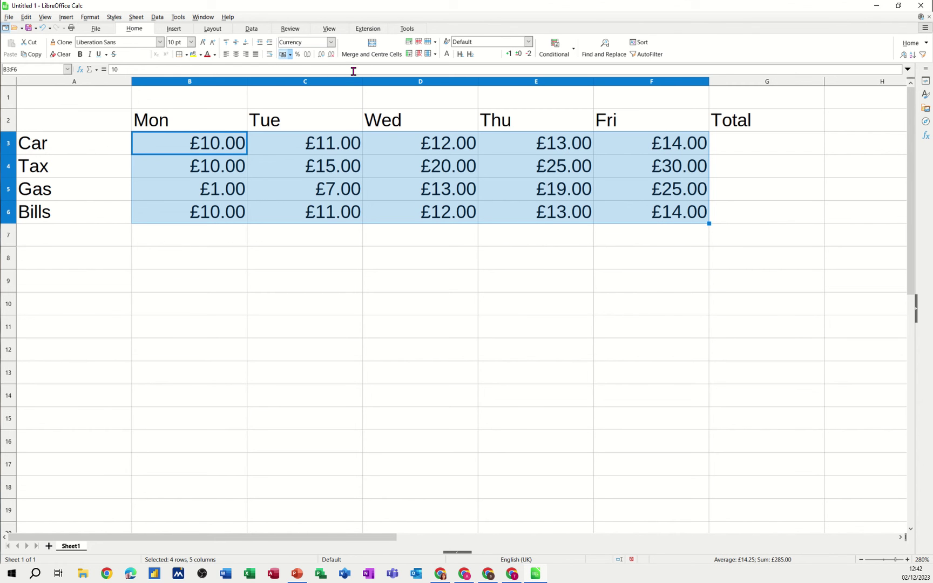
left_click(331, 43)
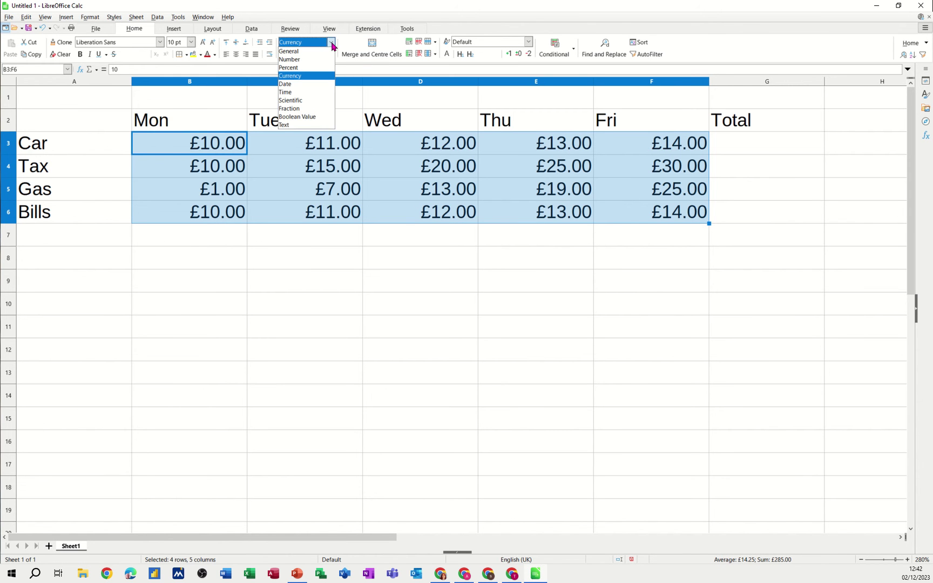
left_click(331, 43)
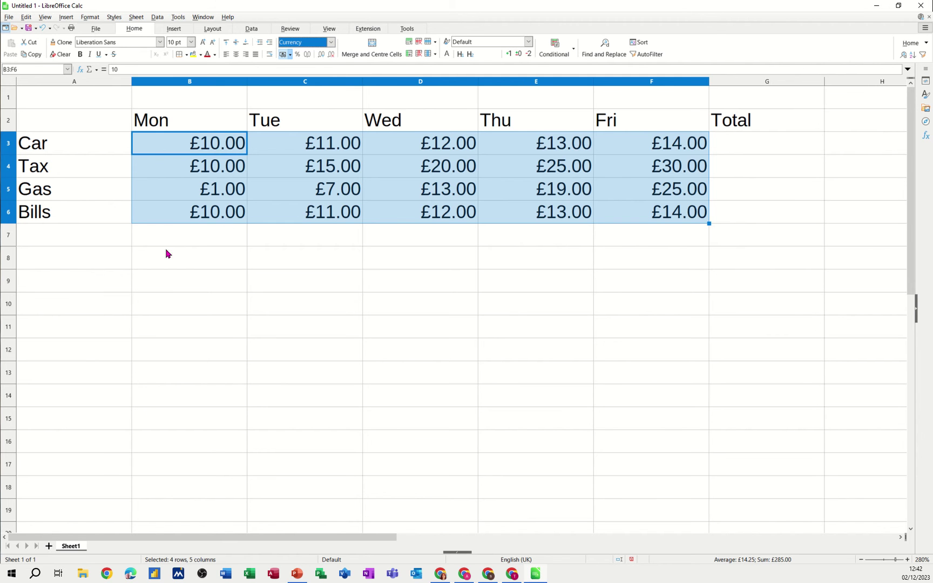
left_click(184, 243)
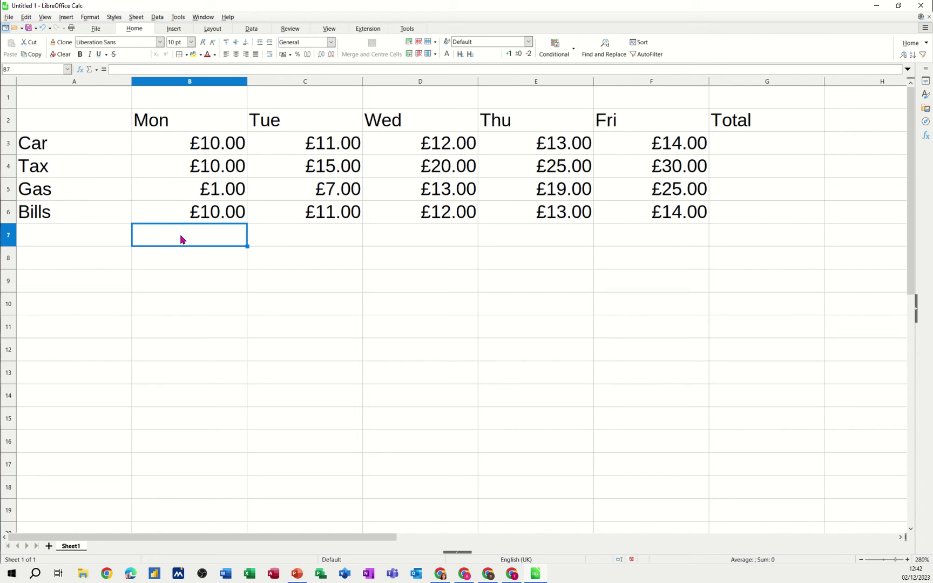
left_click(94, 73)
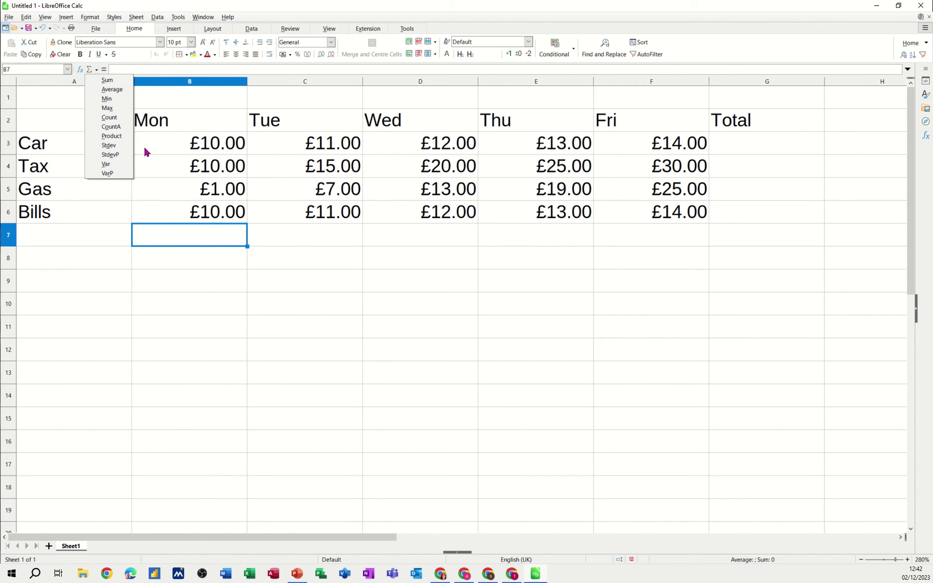
left_click(84, 238)
Enter Total and Average in A7:A8, correcting the misspelled Average label.
left_click(89, 243)
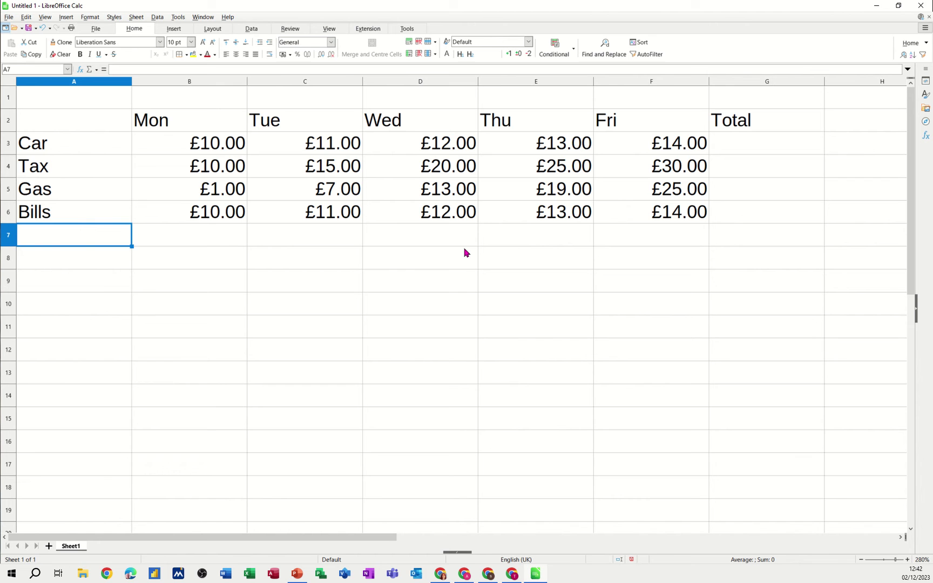
type("Total")
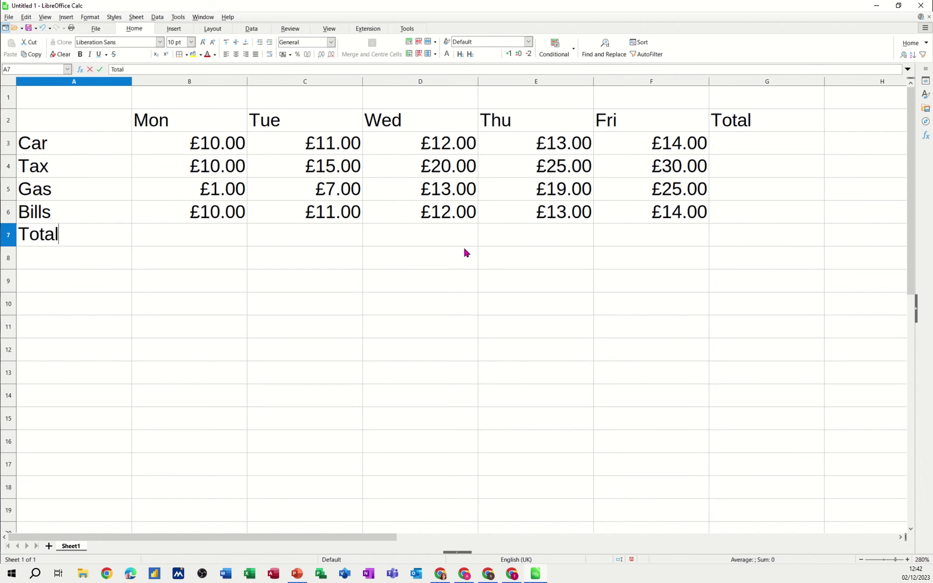
key("Return")
type("A")
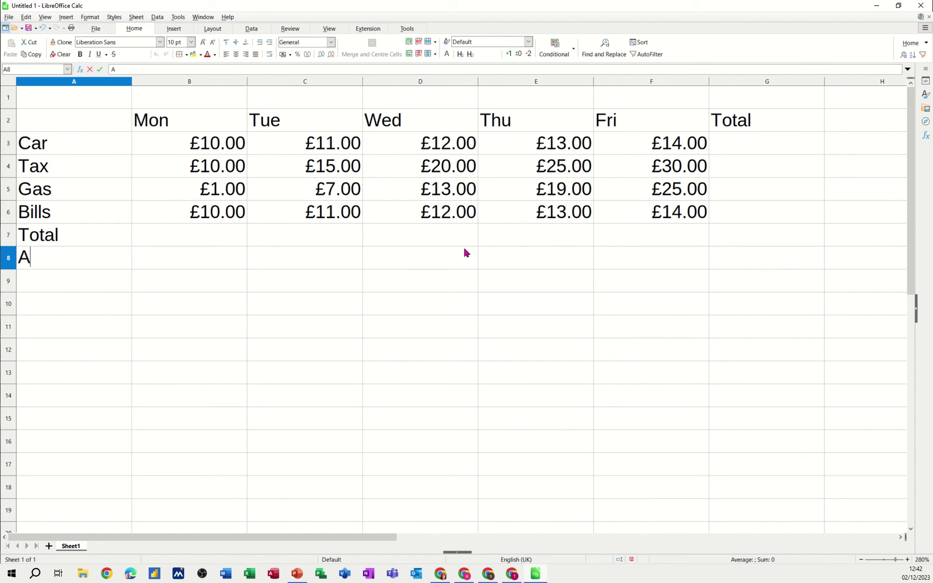
type("verga")
key("Return")
type("eMax")
key("Return")
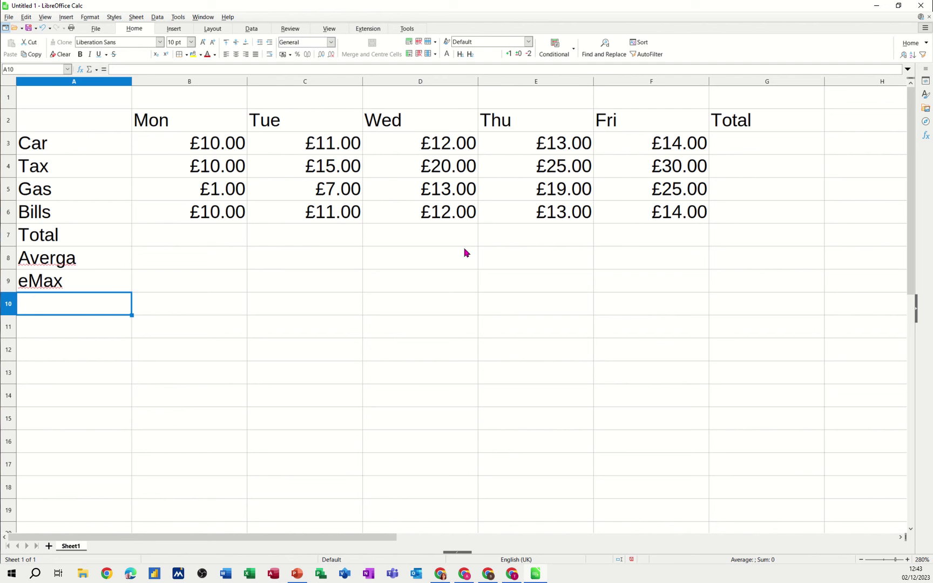
left_click(74, 258)
type("Average")
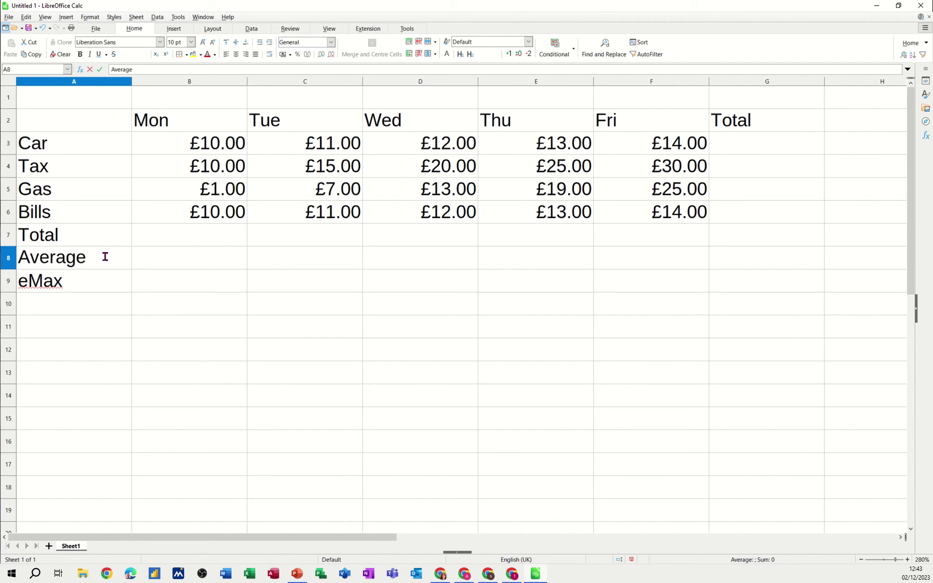
key("Return")
Enter the labels Max, Min, Count and CountA in A9:A12.
type("Max")
key("Return")
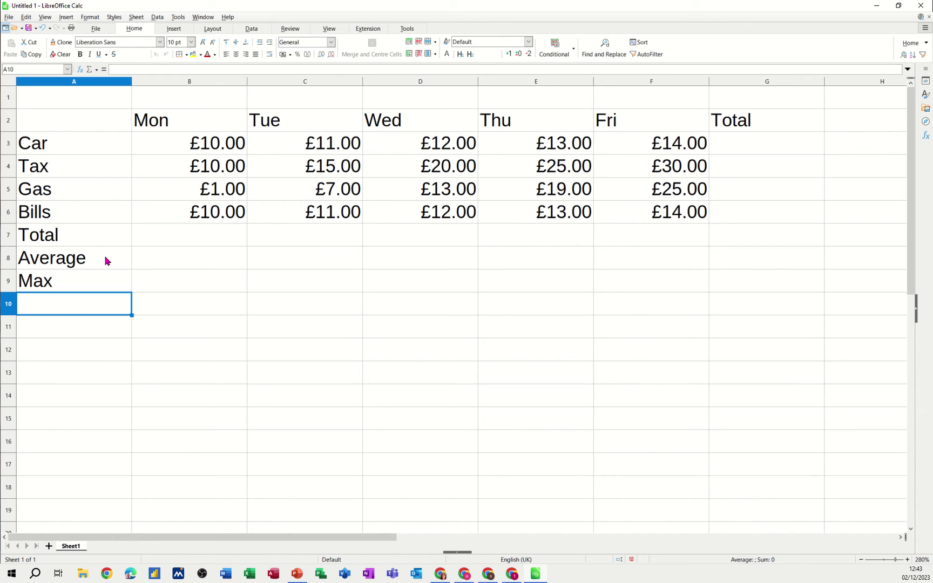
type("Min")
key("Return")
type("Count")
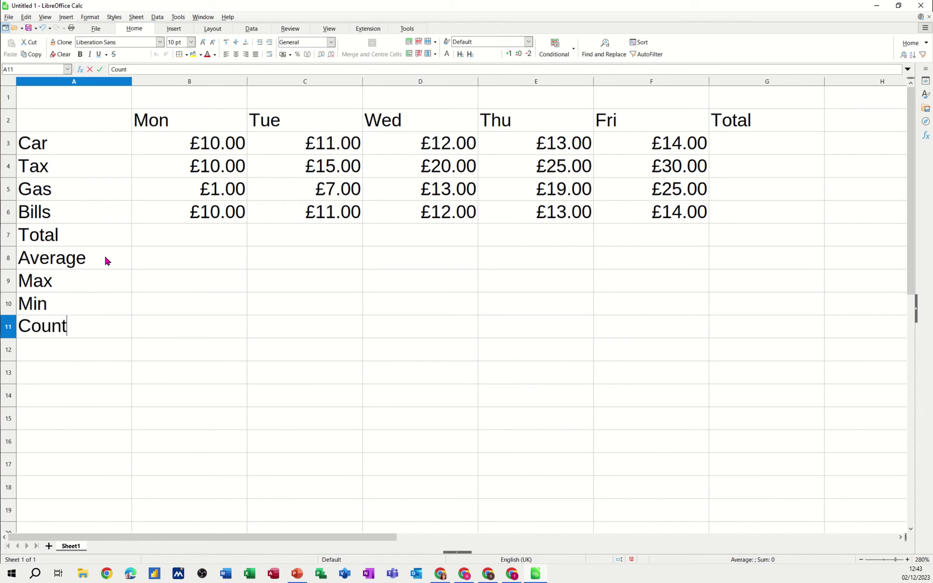
key("Return")
type("Coun")
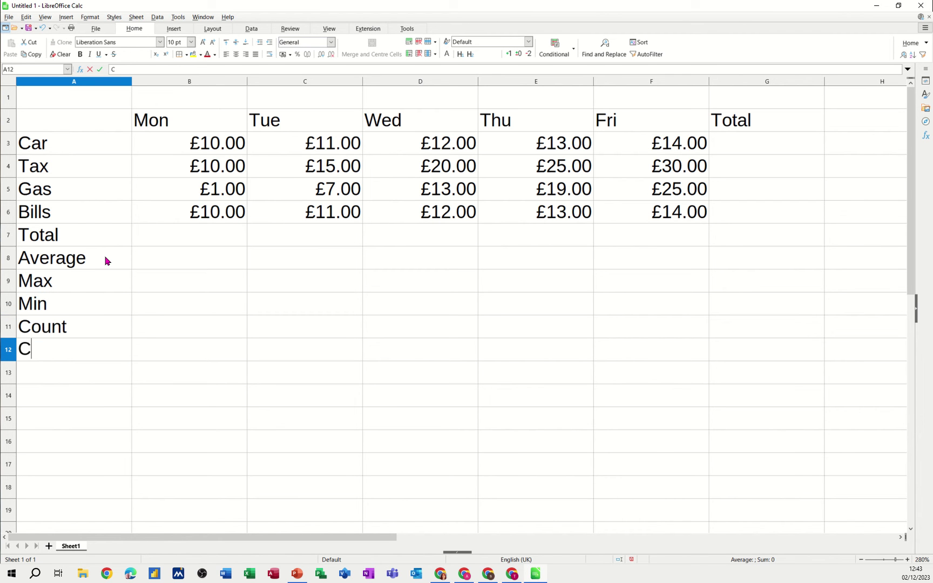
type("tA")
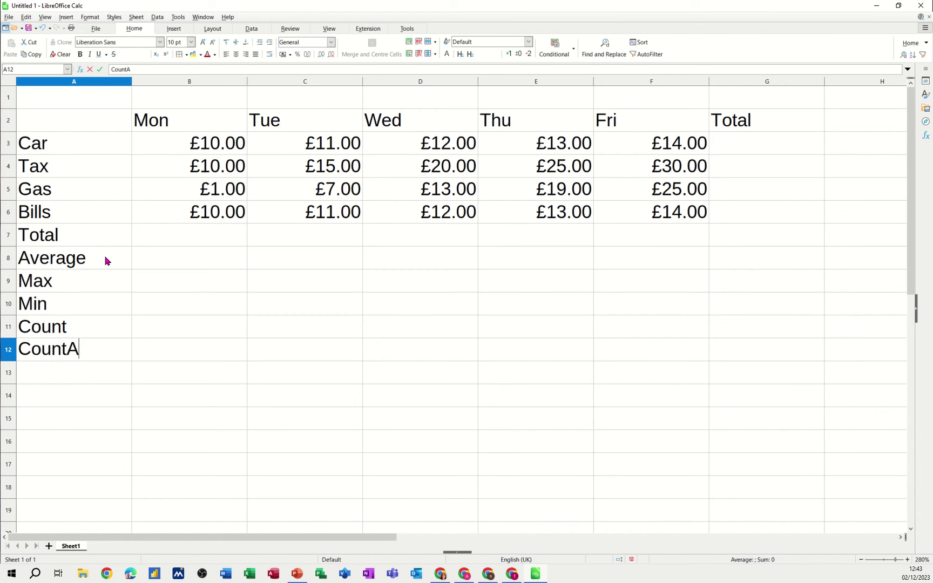
Fill the daily amounts in B3:F6 with an orange-gold background colour.
left_click(185, 245)
left_click_drag(186, 147, 643, 207)
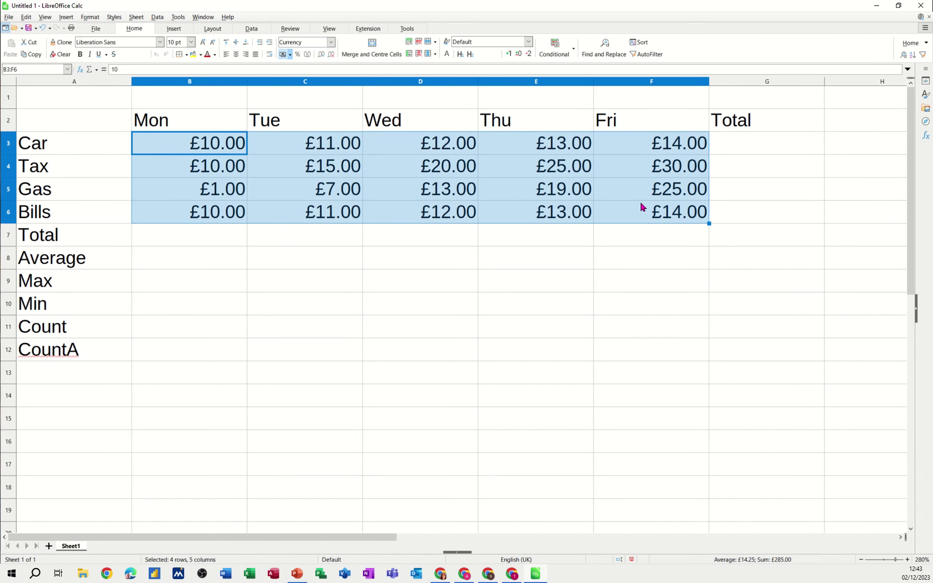
left_click(190, 56)
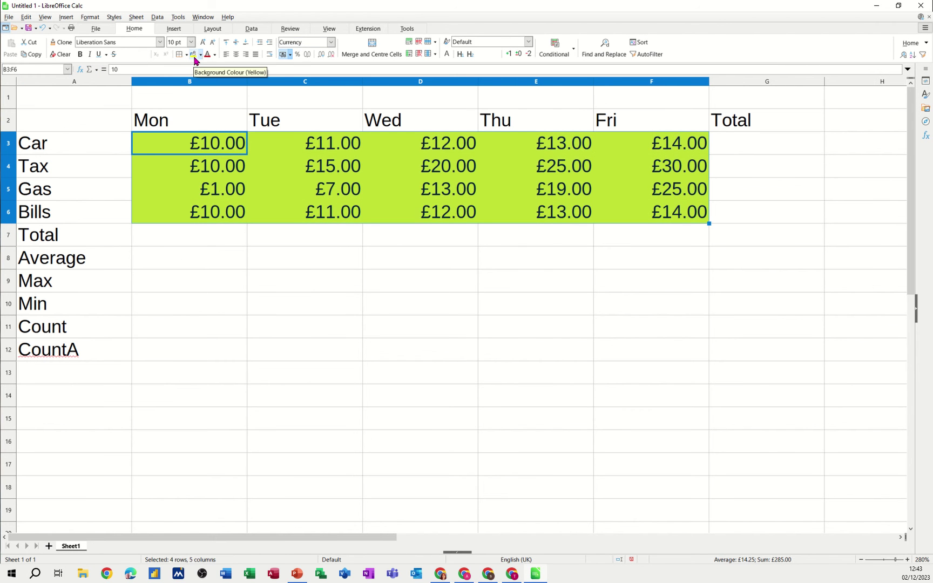
left_click(199, 55)
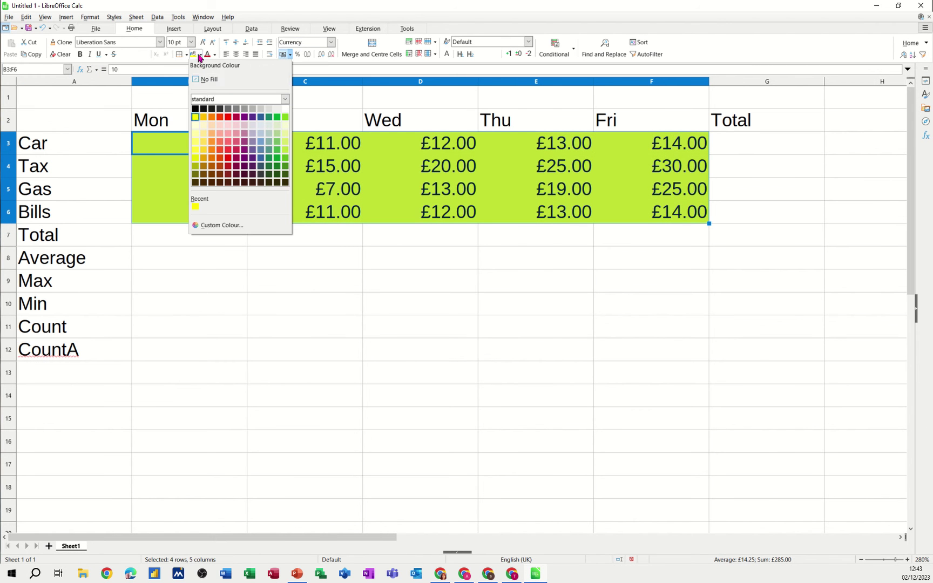
left_click(204, 117)
left_click(303, 167)
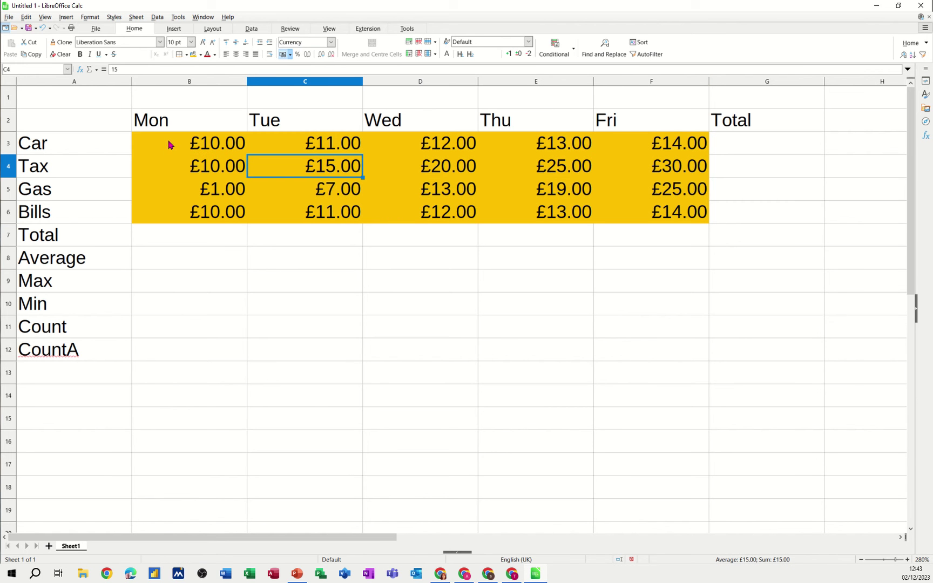
Apply outer and all inner borders to B3:G12, then to the whole table A2:G12.
left_click_drag(170, 143, 729, 358)
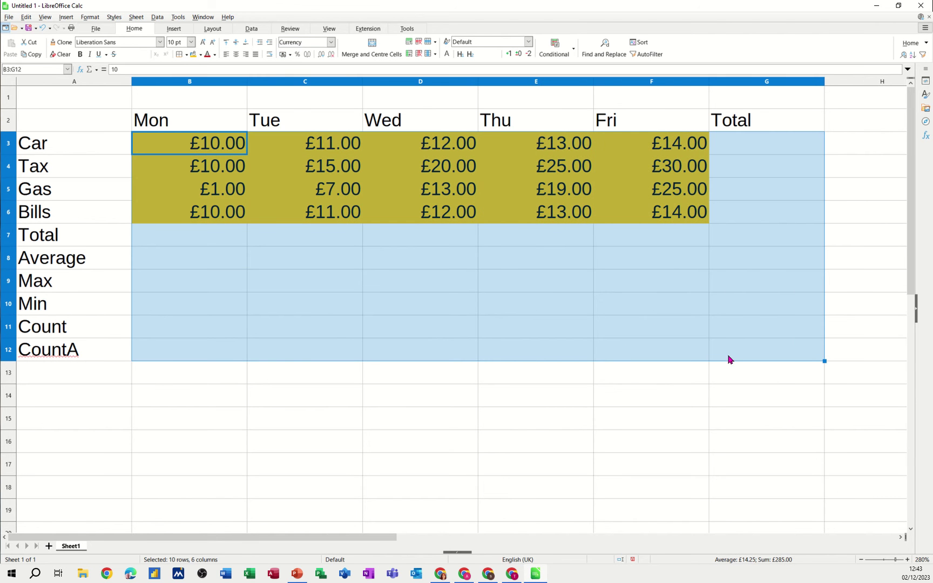
left_click(186, 54)
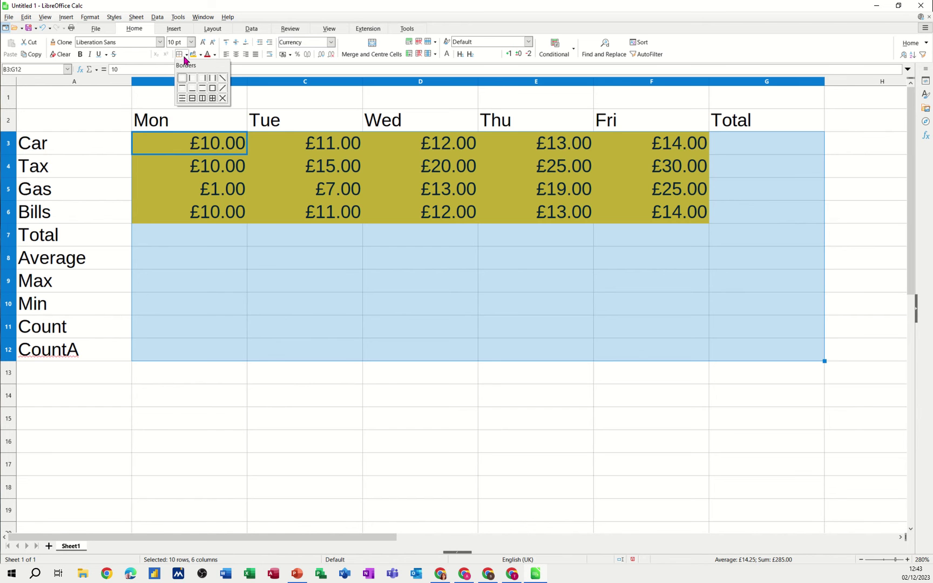
left_click(210, 97)
left_click(287, 273)
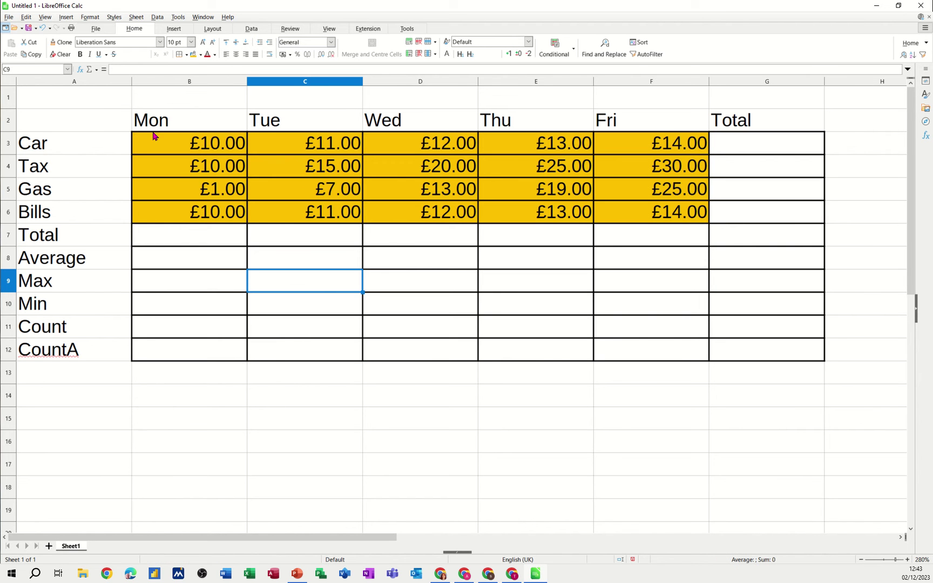
left_click_drag(154, 124, 733, 352)
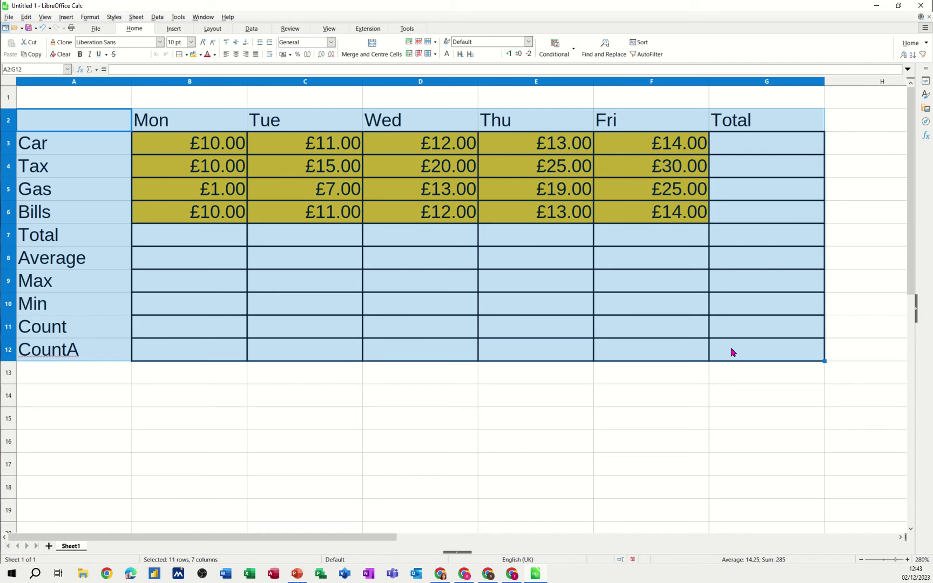
left_click(186, 55)
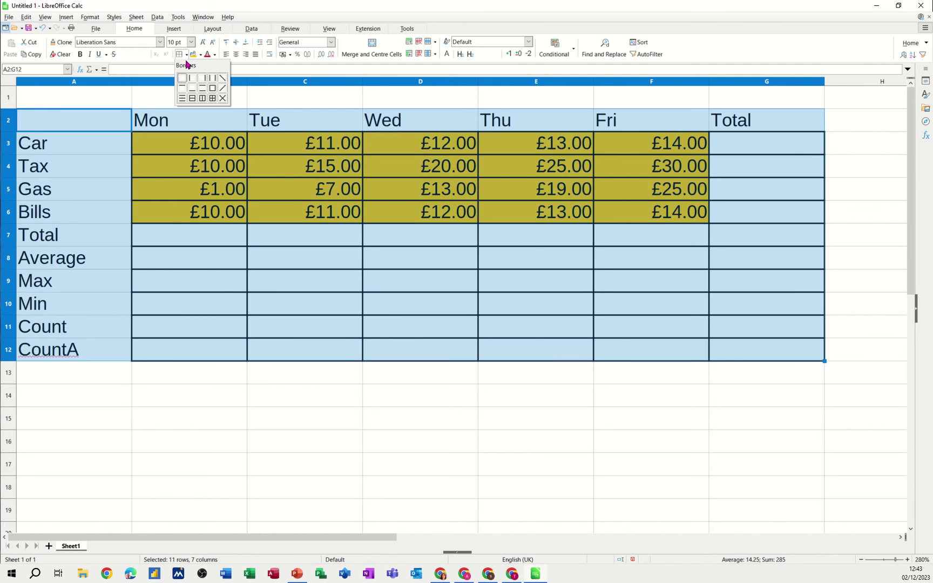
left_click(211, 103)
left_click(209, 189)
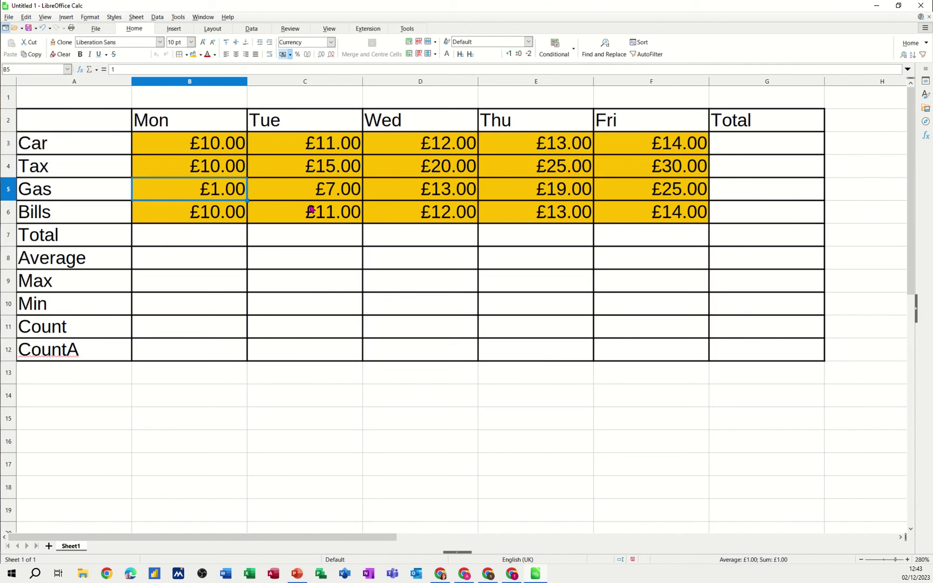
left_click(169, 243)
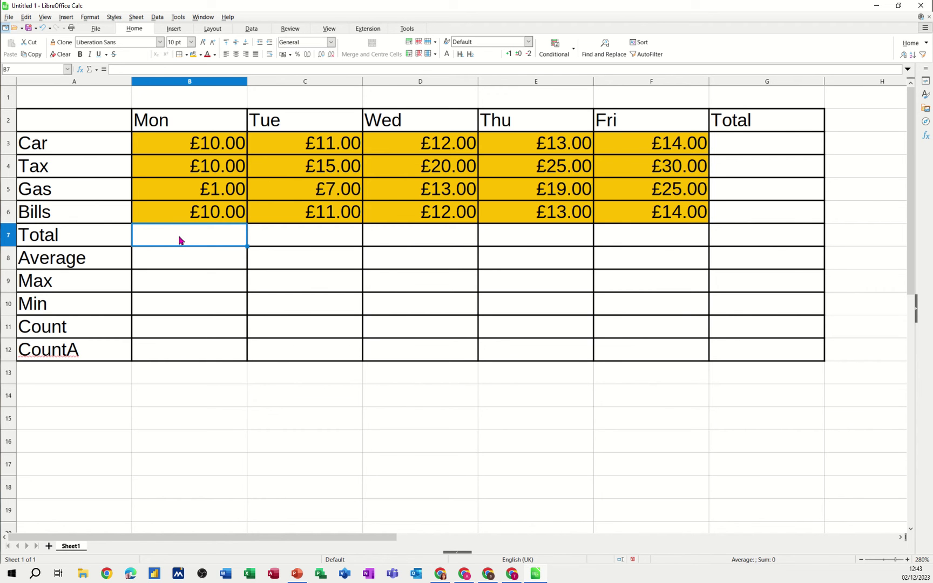
type("=sum(")
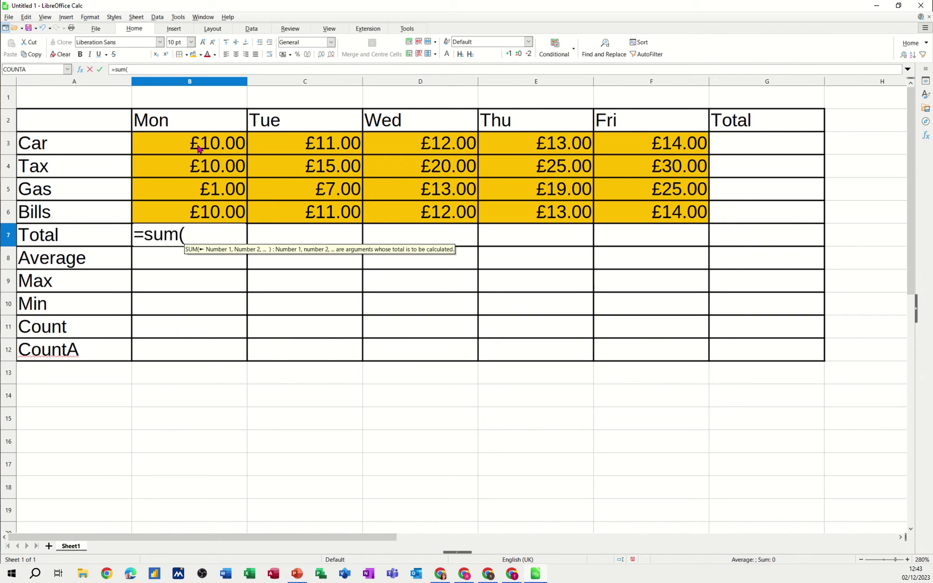
left_click_drag(198, 154, 208, 213)
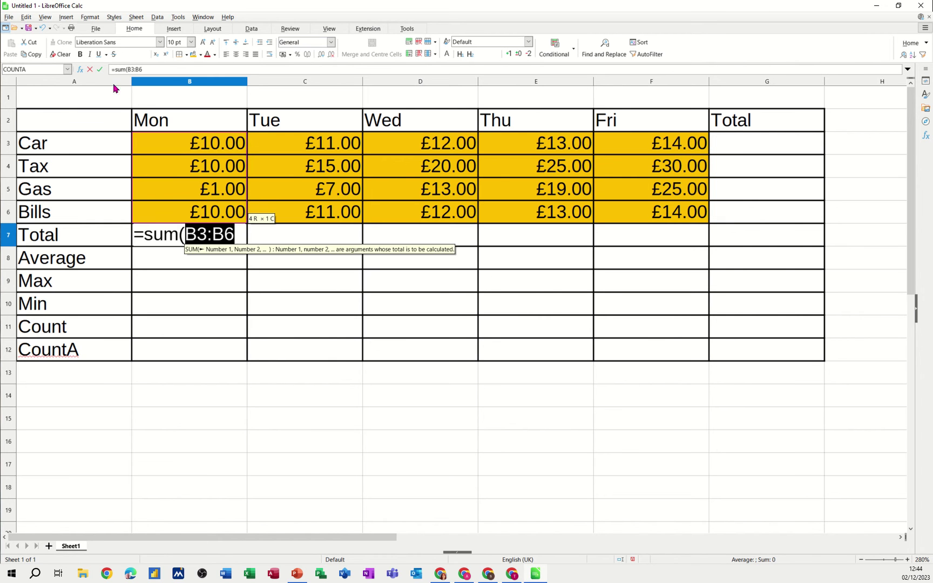
left_click(100, 72)
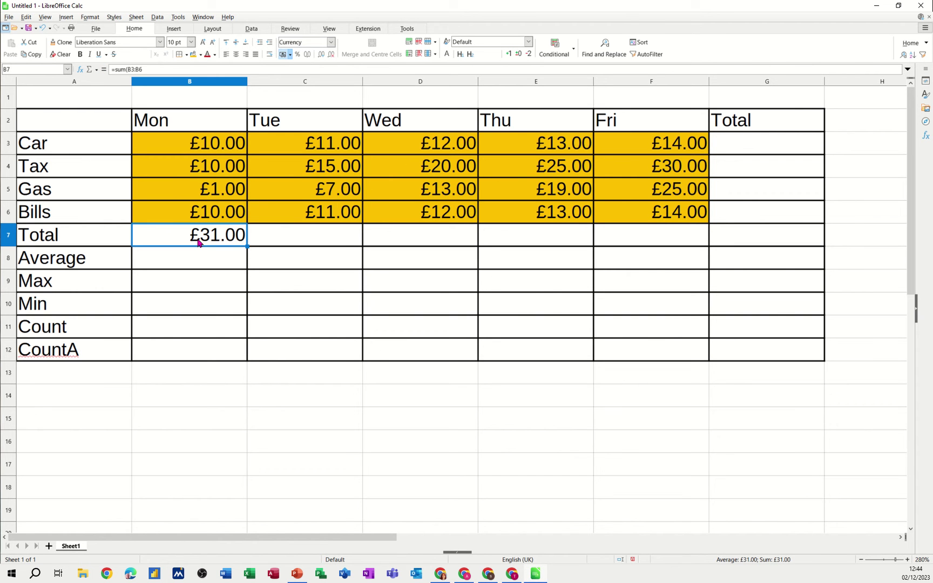
key("Delete")
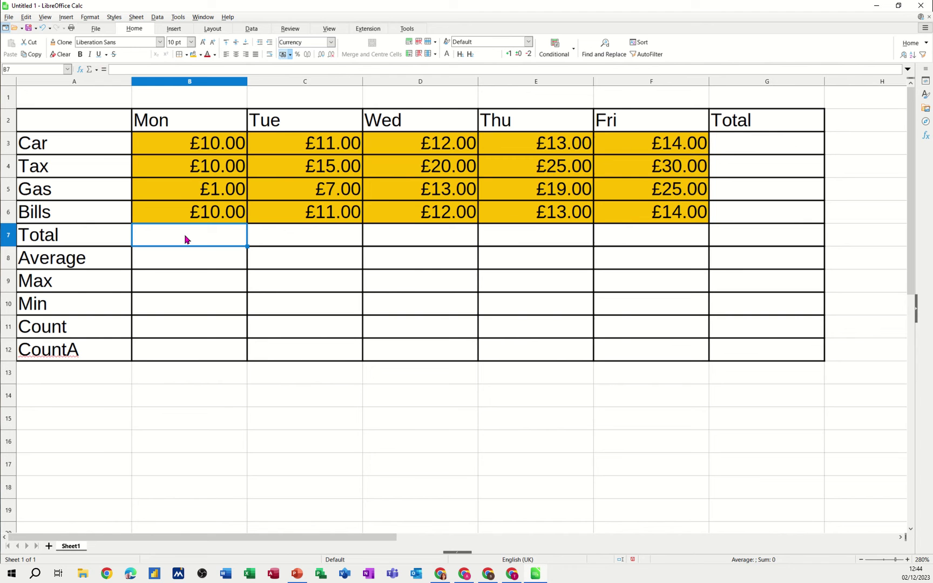
key("alt+equal")
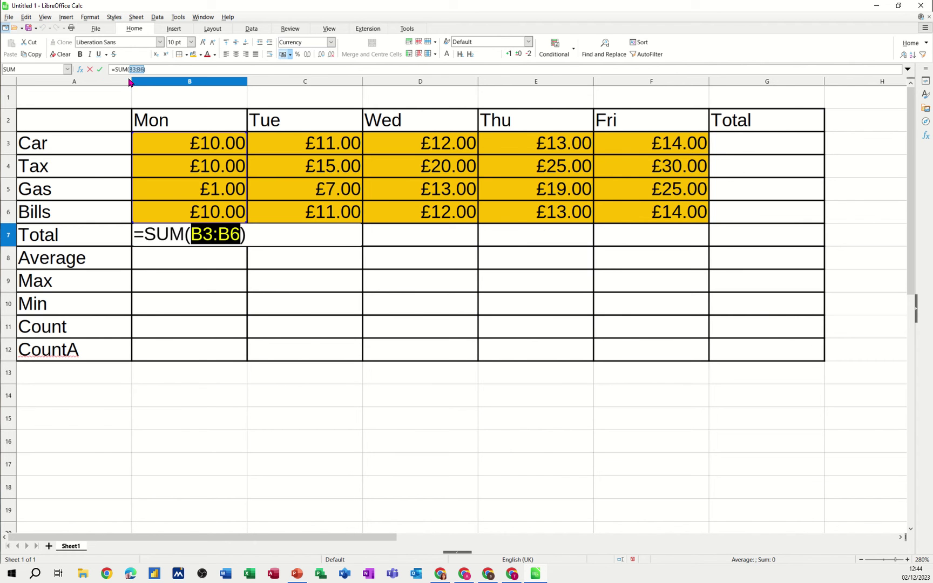
left_click(100, 69)
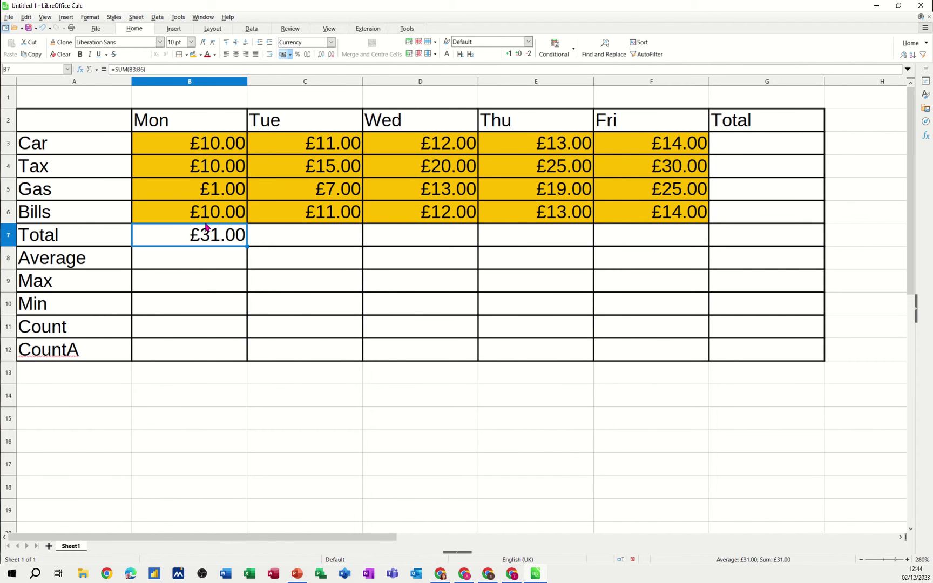
key("Delete")
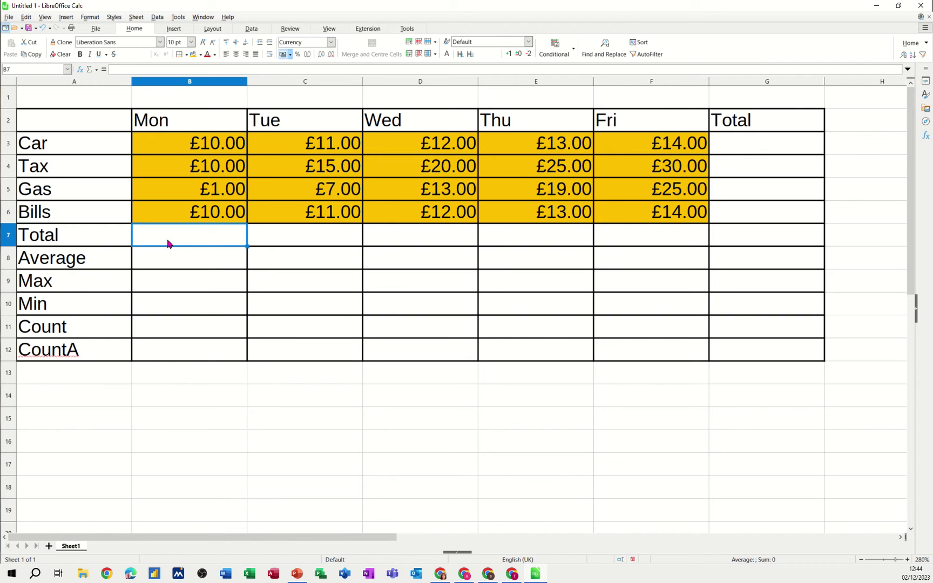
left_click(97, 69)
left_click(106, 80)
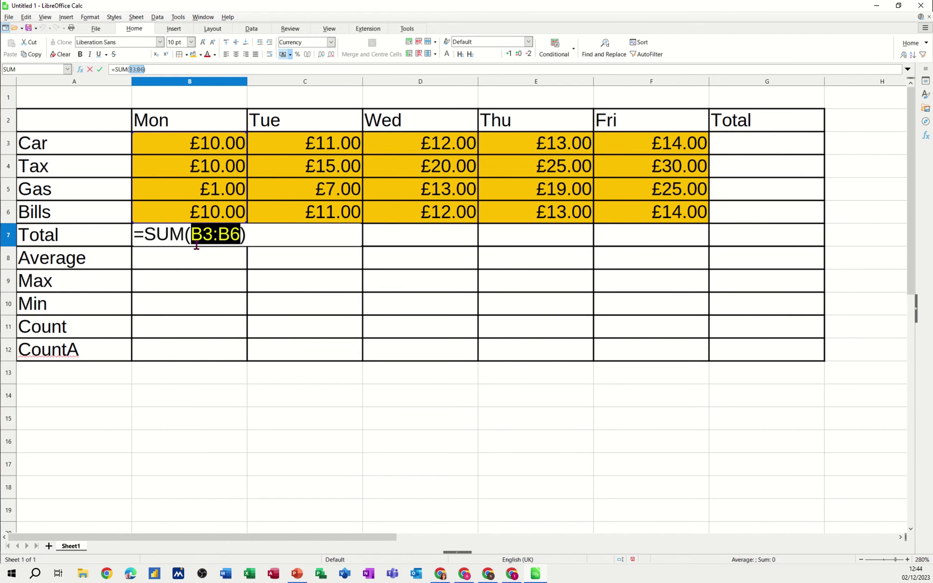
left_click(102, 70)
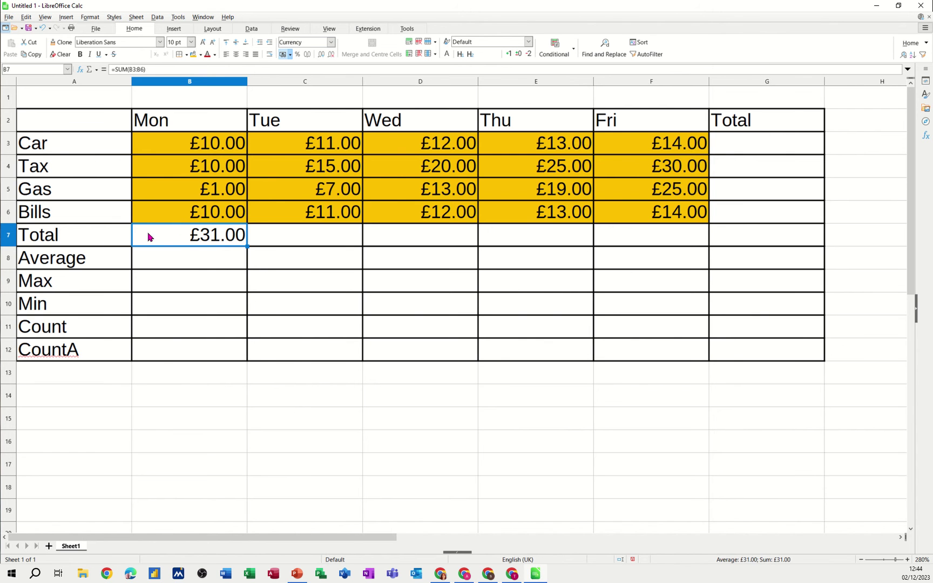
key("Delete")
type("=sum(")
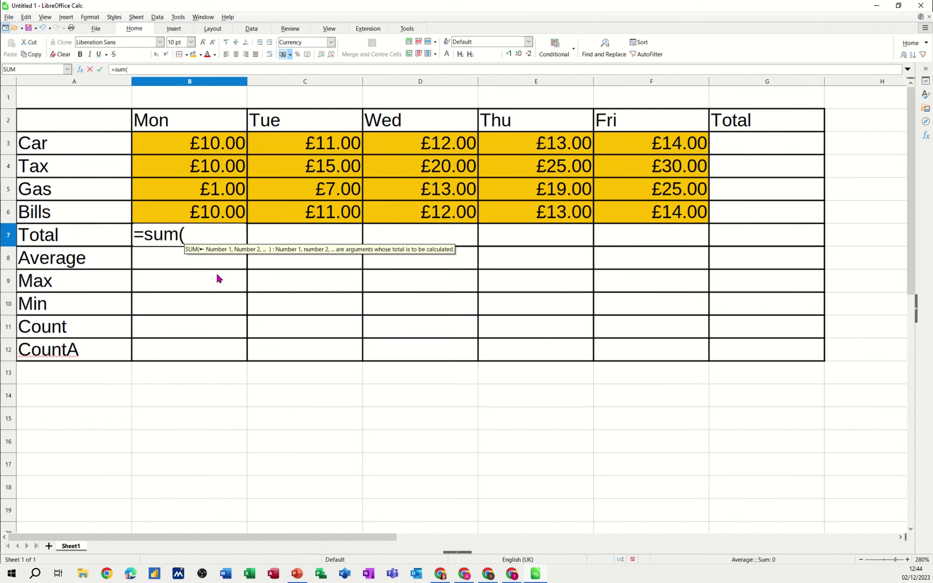
left_click_drag(198, 147, 202, 211)
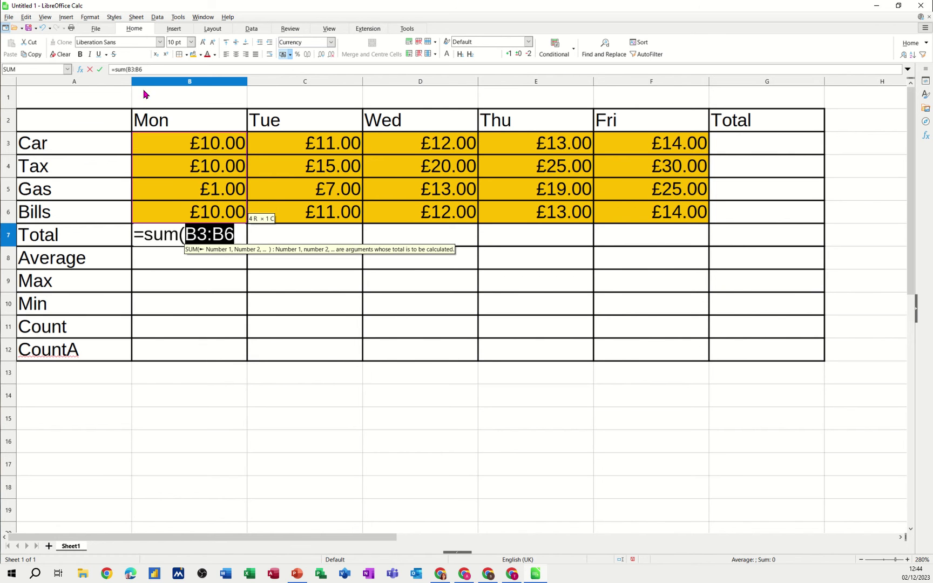
left_click(100, 69)
left_click(194, 235)
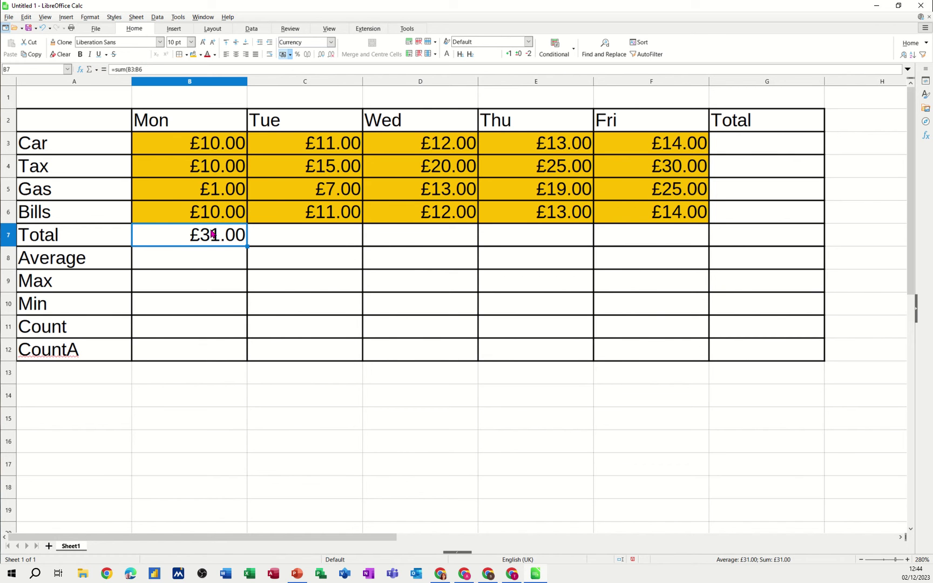
key("Delete")
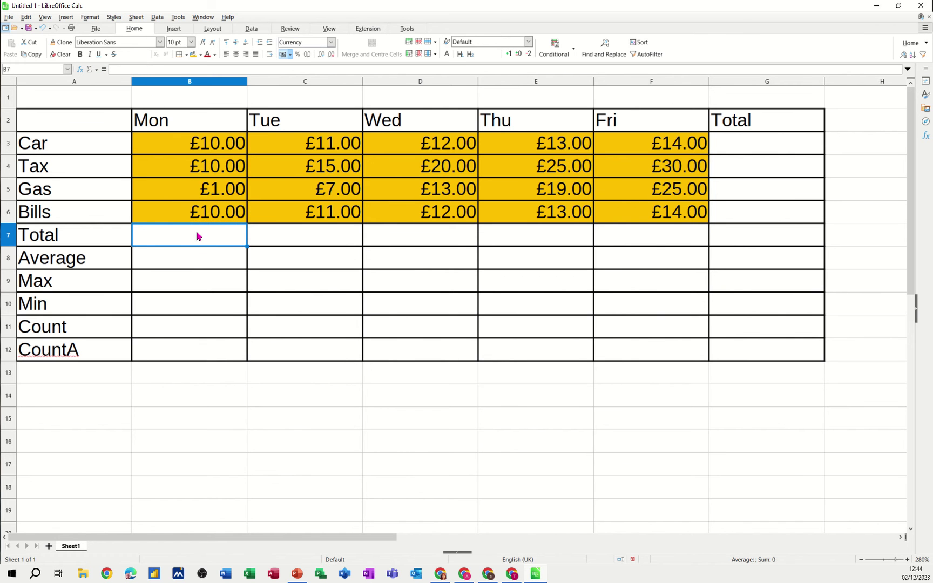
AutoSum B3:G7 so row 7 and column G show totals, £285.00 overall.
left_click_drag(190, 144, 727, 230)
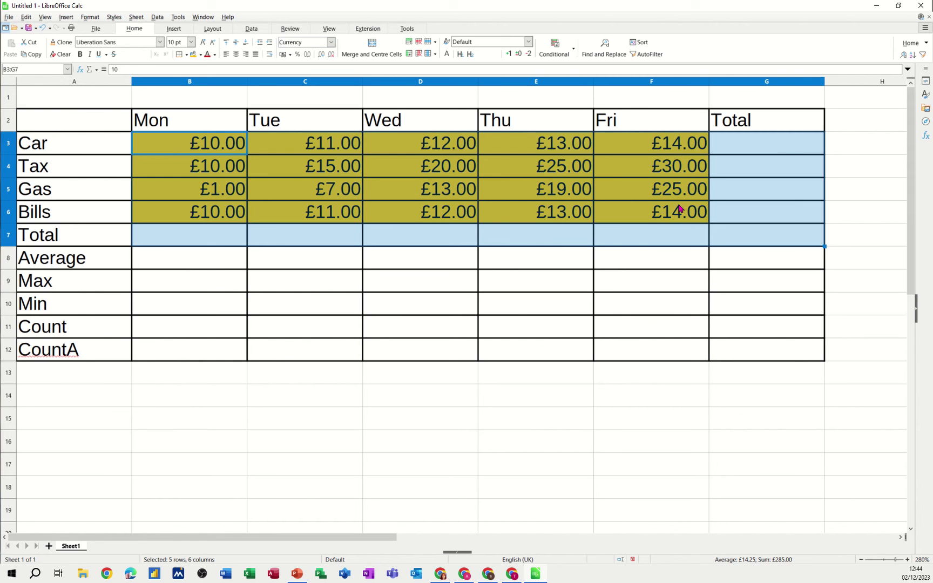
key("alt+equal")
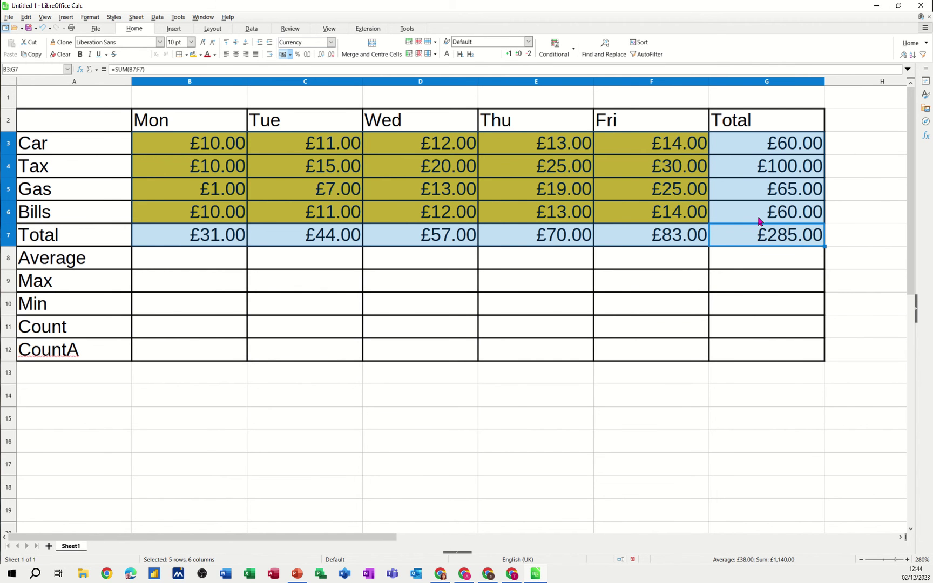
left_click(169, 265)
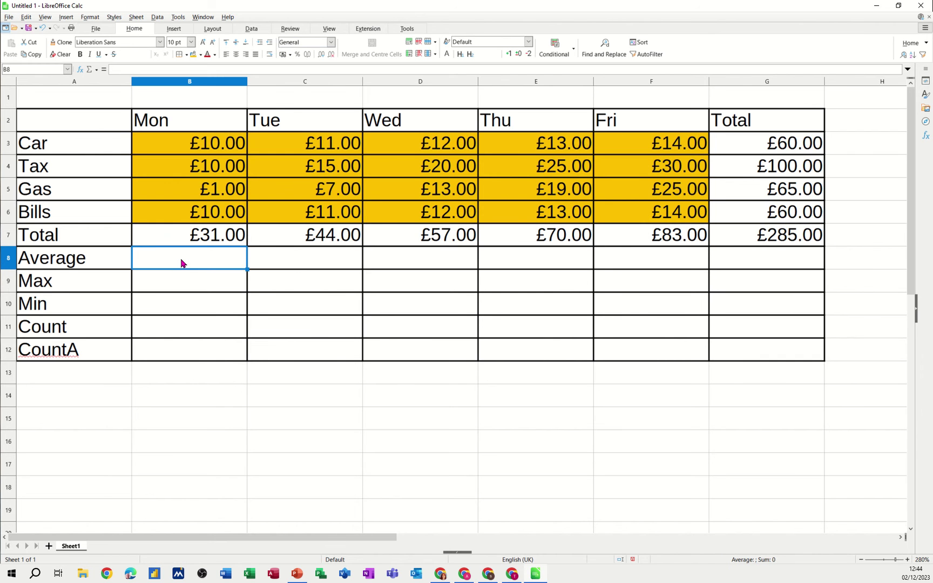
Enter AVERAGE, MAX and MIN of B3:B6 in B8:B10, giving £7.75, £10.00 and £1.00.
type("=av")
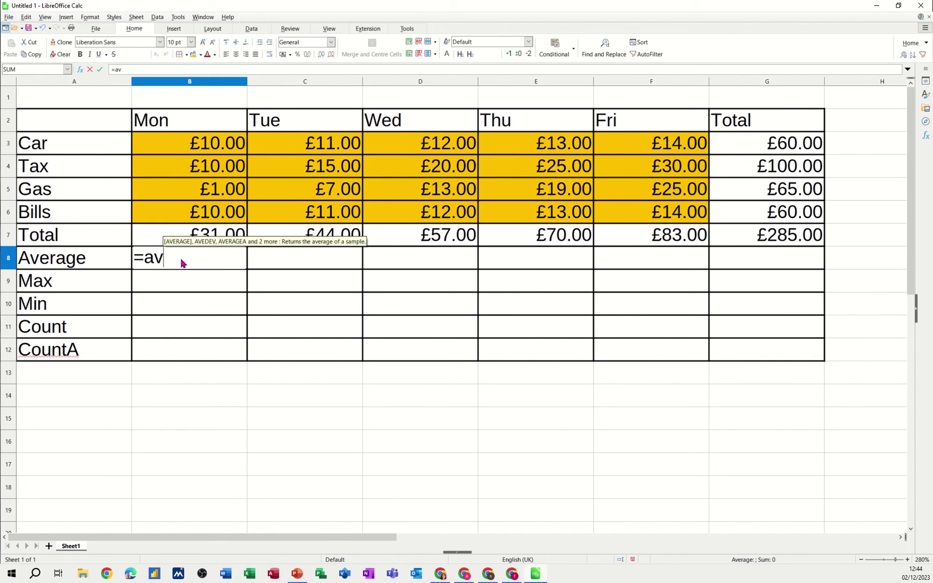
type("erage(")
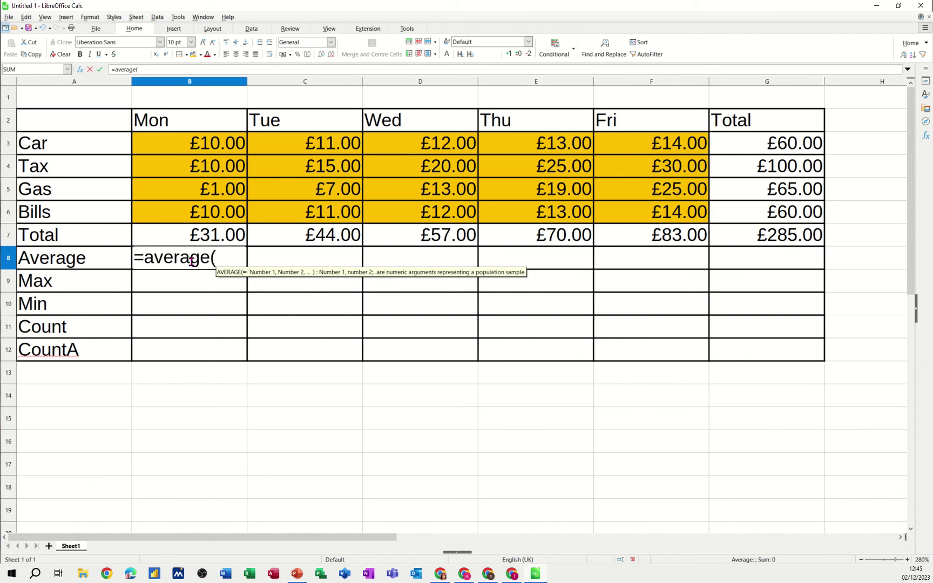
left_click_drag(195, 151, 197, 210)
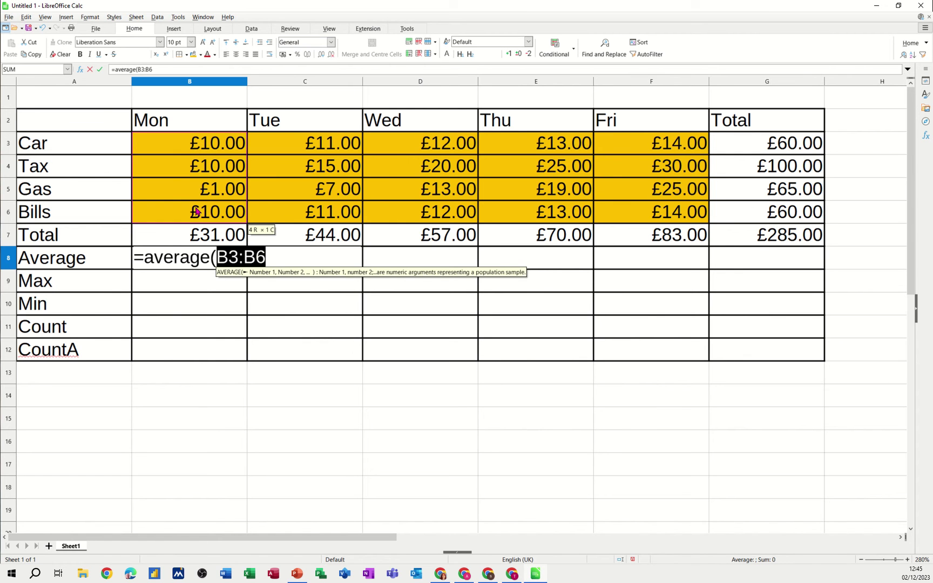
left_click(101, 69)
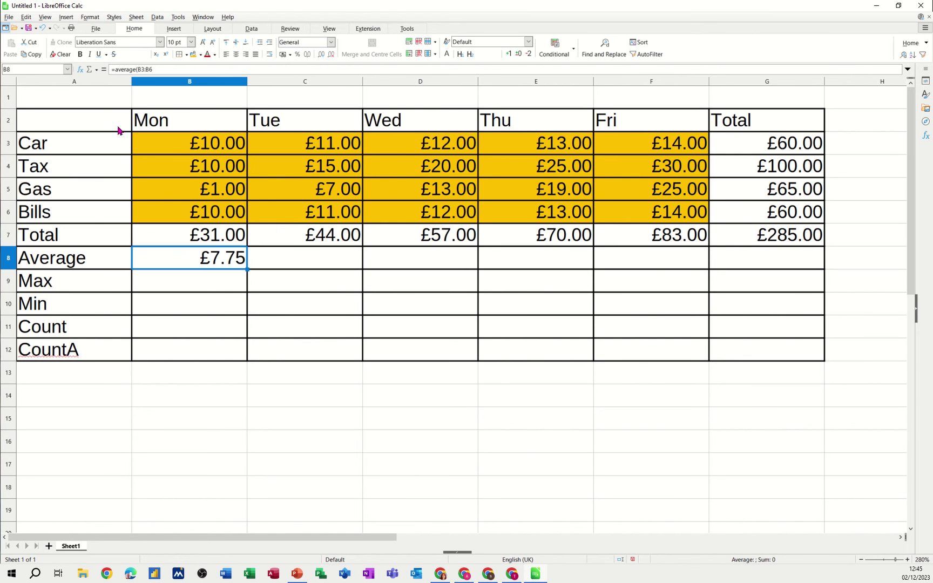
left_click(200, 284)
type("=max(")
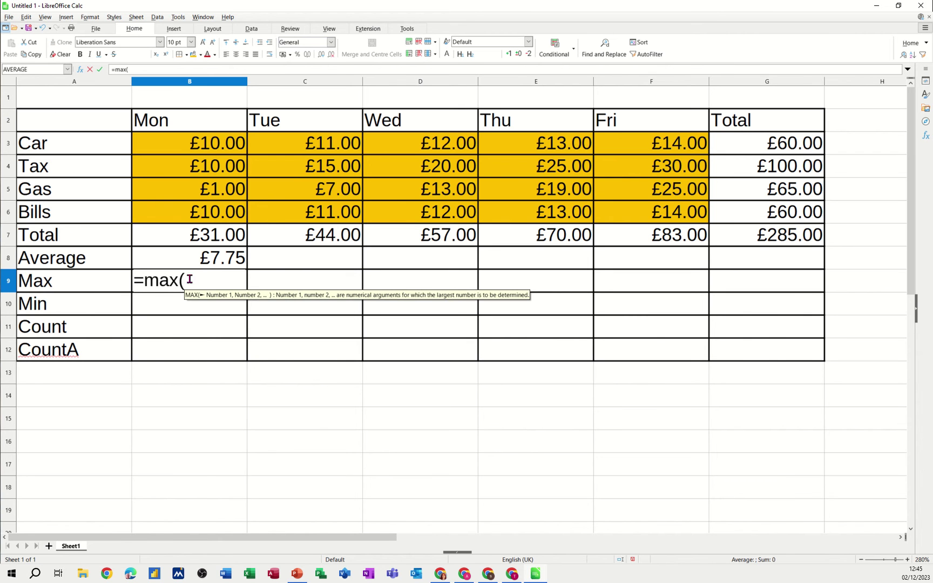
left_click_drag(180, 147, 183, 218)
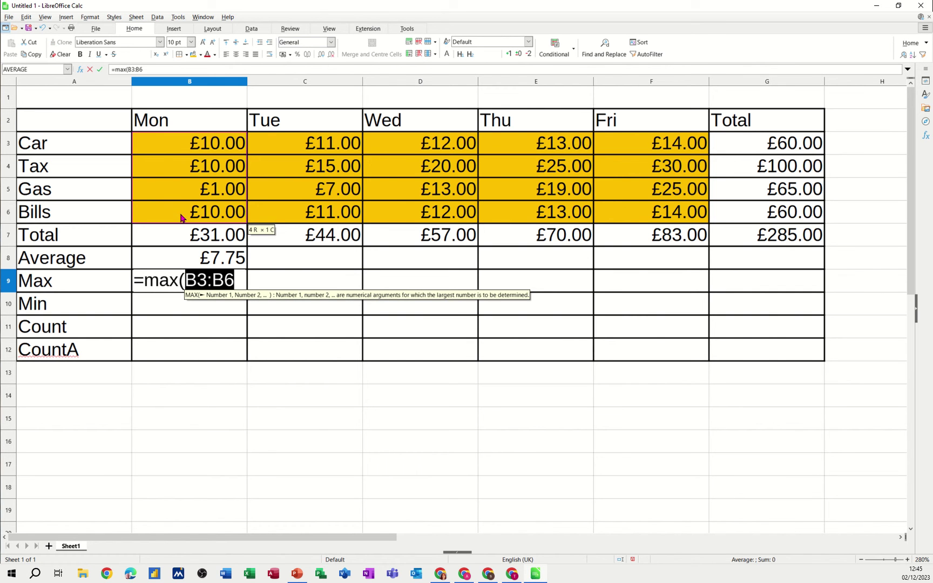
left_click(99, 71)
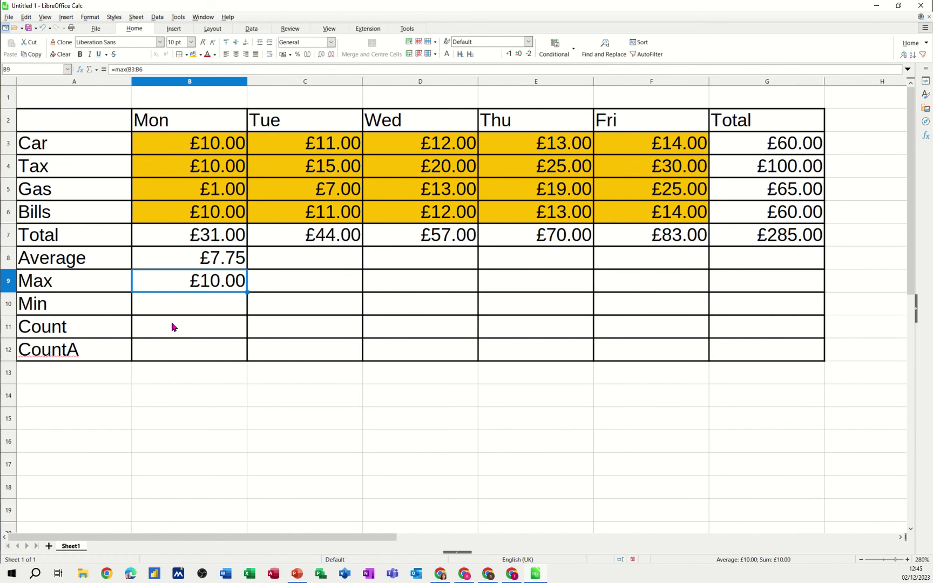
left_click(184, 312)
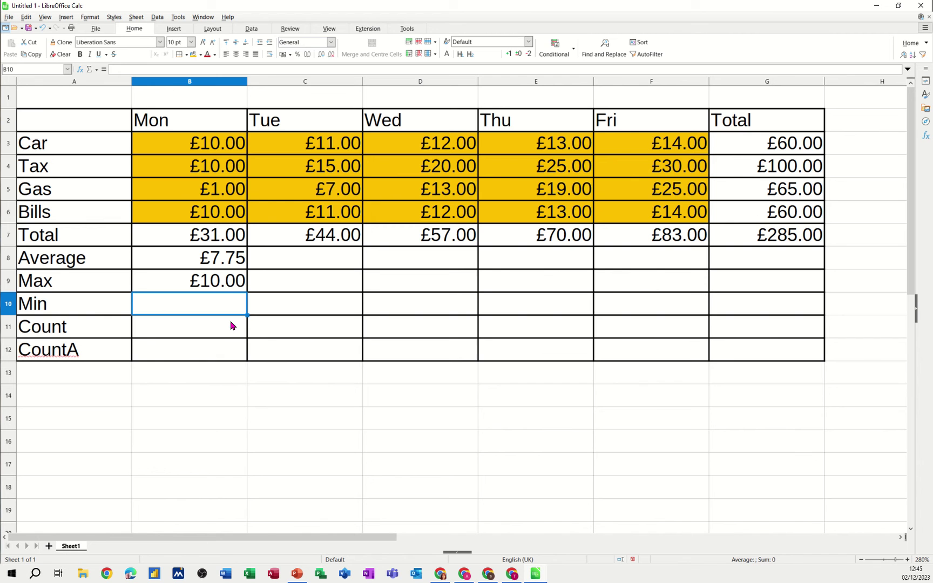
type("=min(")
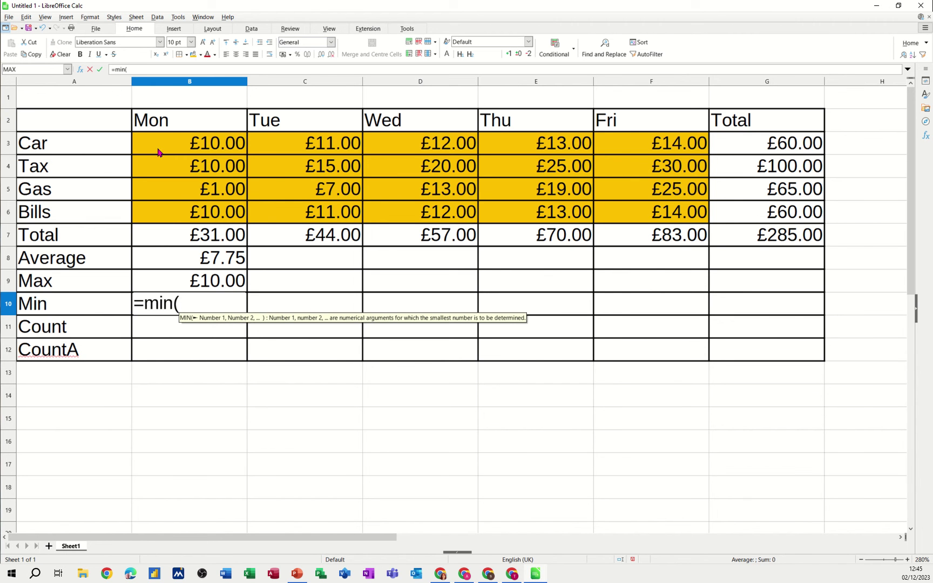
left_click_drag(177, 148, 181, 216)
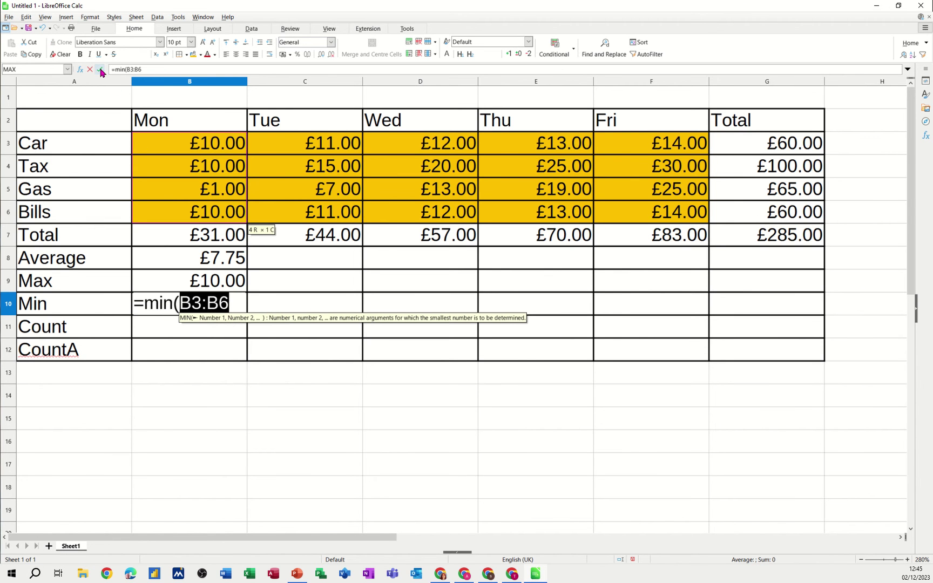
left_click(99, 70)
left_click(187, 330)
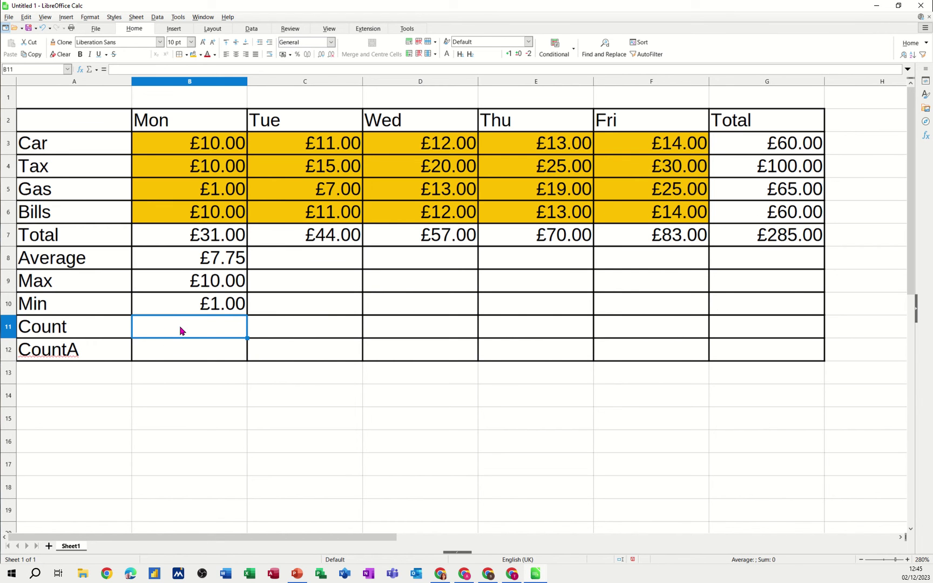
Enter =COUNT(B3:B6) in B11 to count Monday's numeric expenses.
type("=")
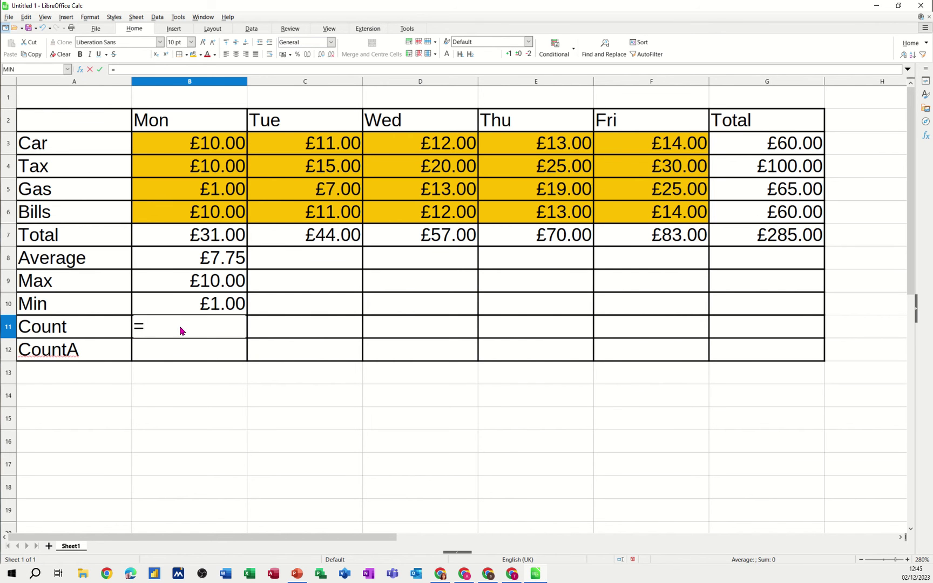
type("count(")
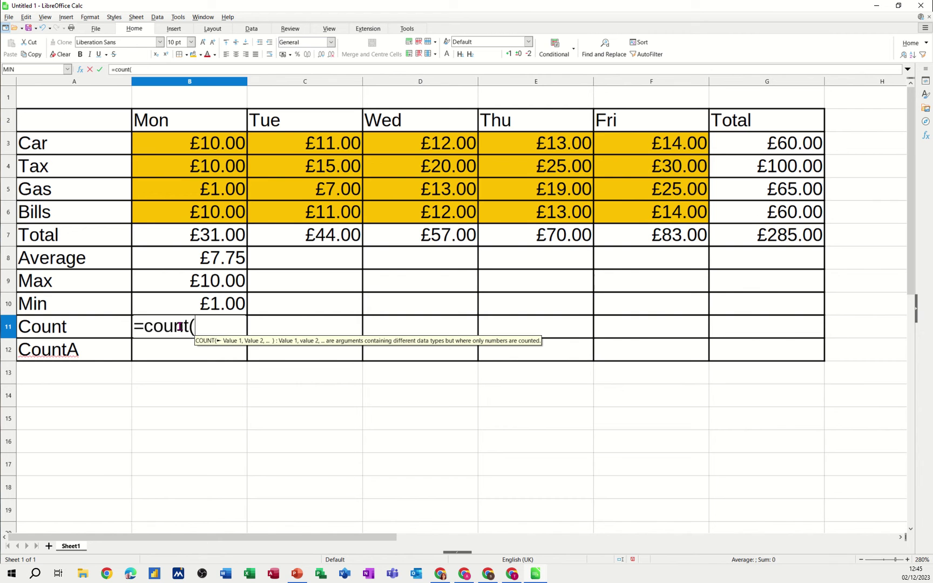
left_click_drag(187, 145, 190, 212)
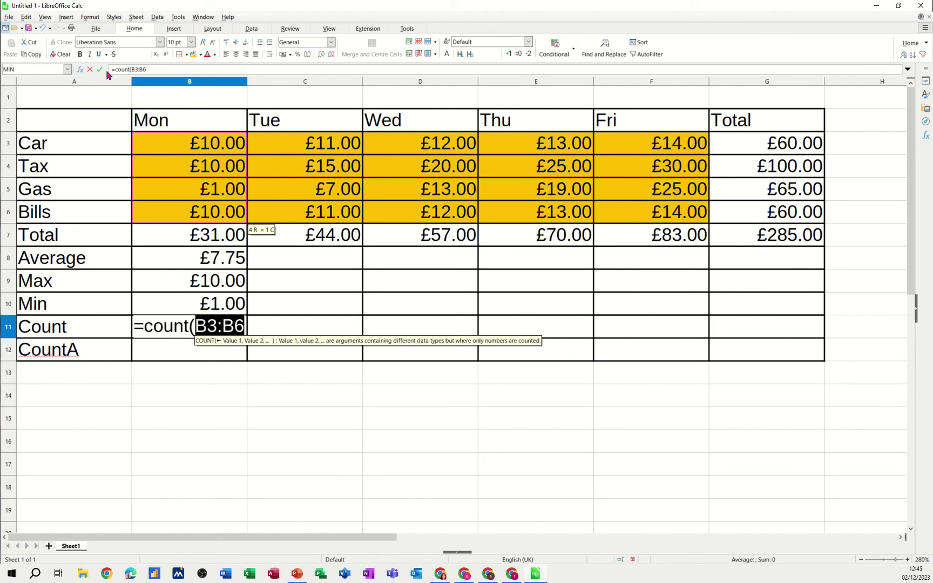
left_click(101, 71)
Replace Monday's Gas amount in B5 with the text 'word' so COUNT drops to 3.
left_click(205, 196)
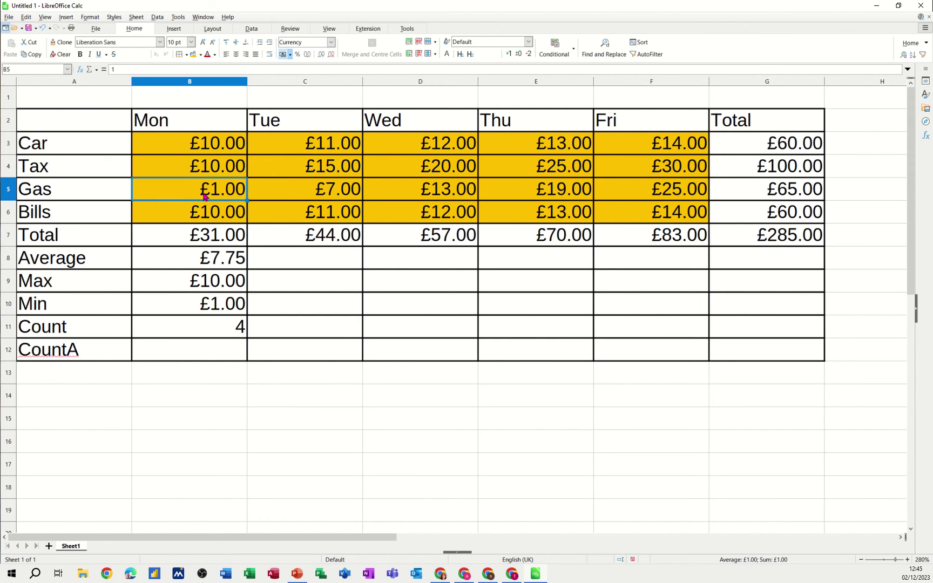
type("3")
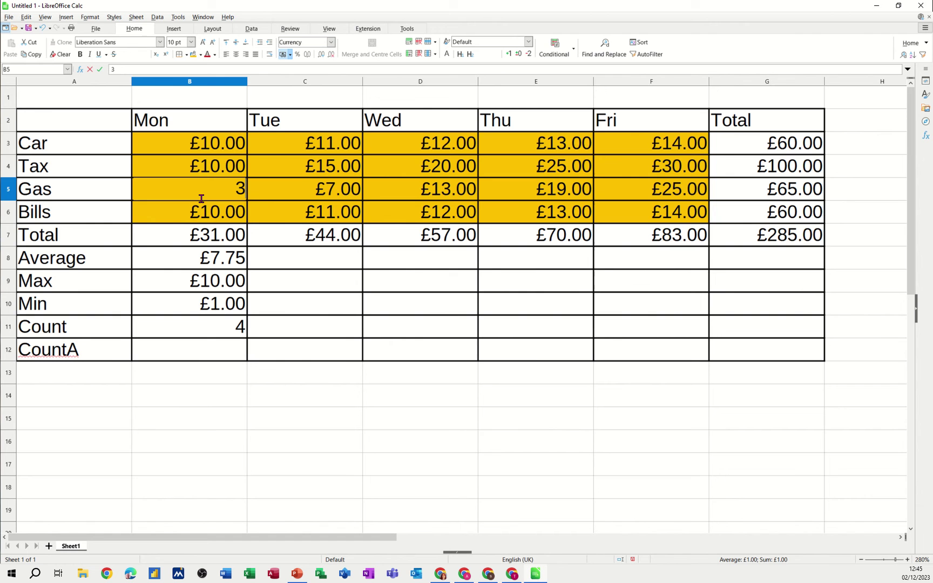
key("BackSpace")
type("word")
left_click(192, 237)
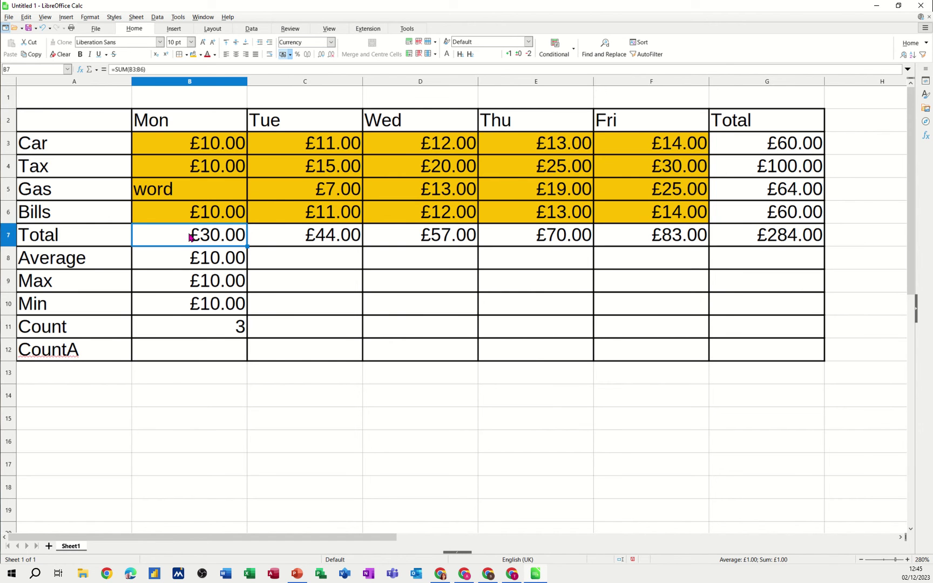
left_click(212, 333)
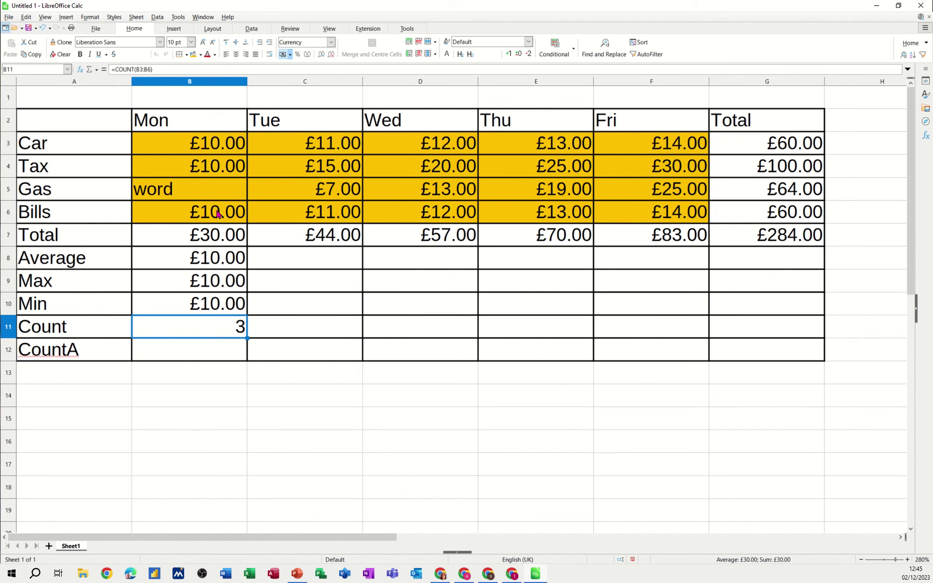
left_click(214, 350)
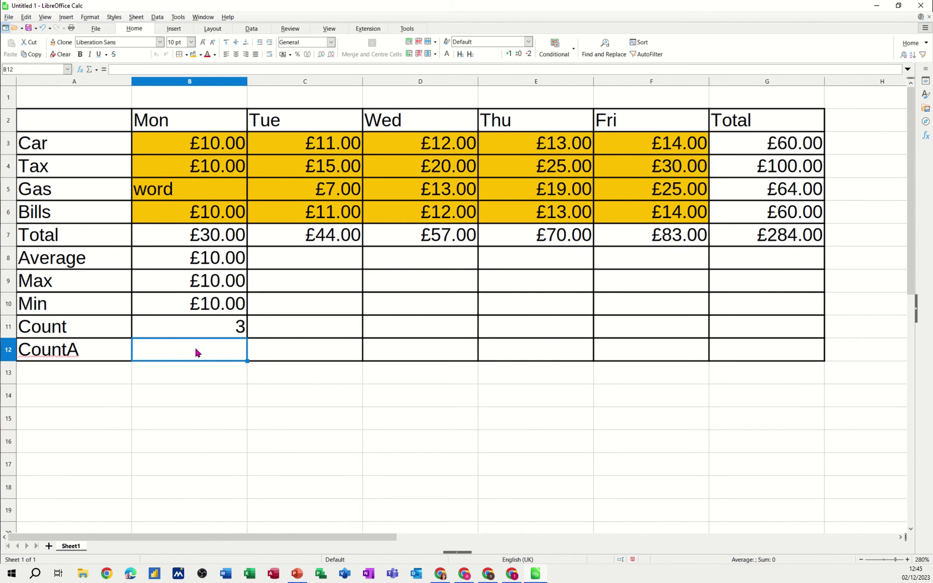
Enter =COUNTA(B3:B6) in B12 to count all four Monday cells.
type("=count")
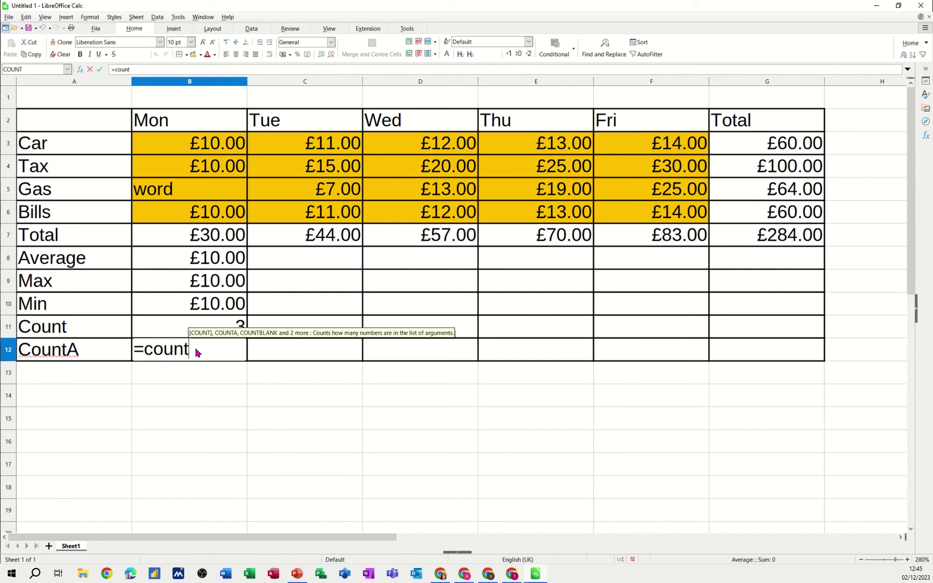
type("a(")
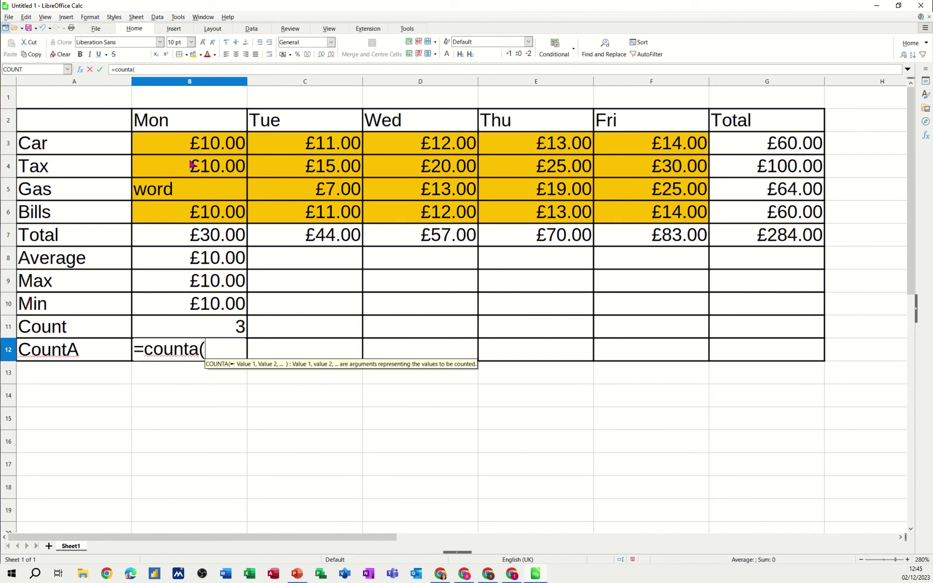
left_click_drag(192, 151, 188, 221)
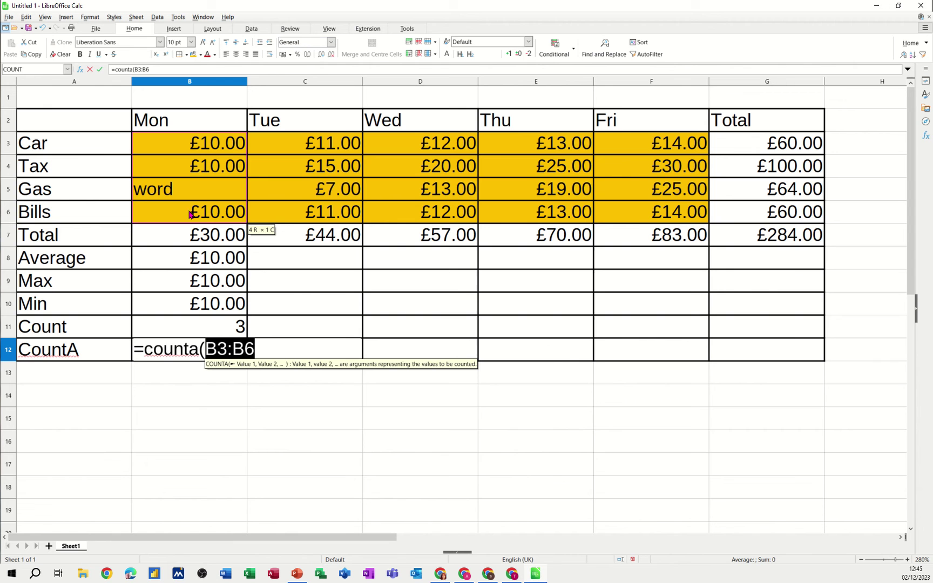
left_click(100, 70)
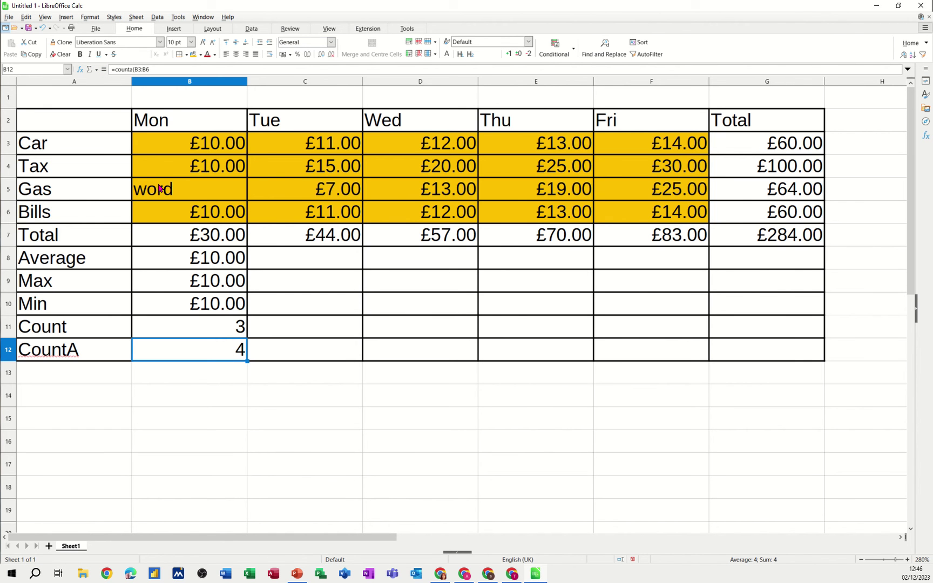
Change Monday's Gas in B5 back to 1 so Count and CountA both read 4.
left_click(189, 192)
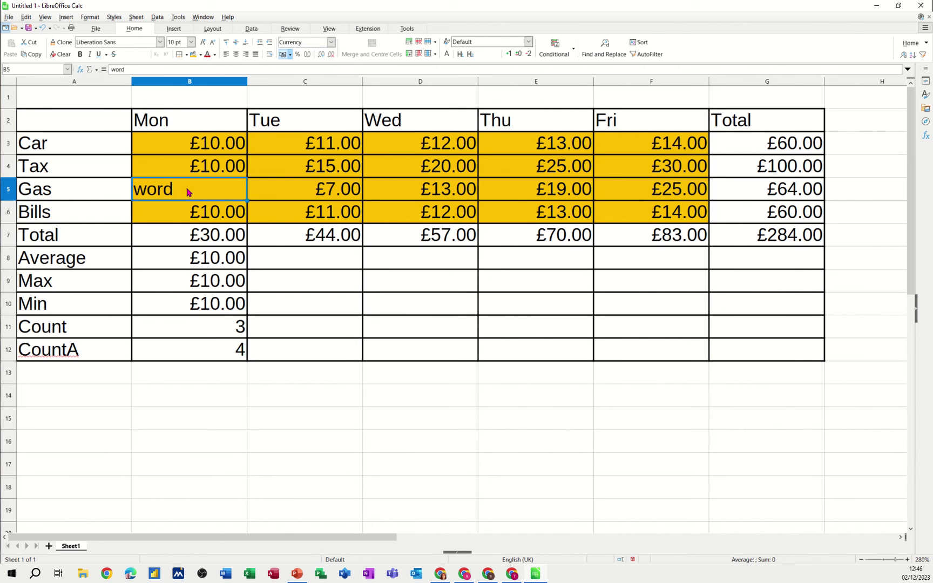
type("1")
left_click(189, 233)
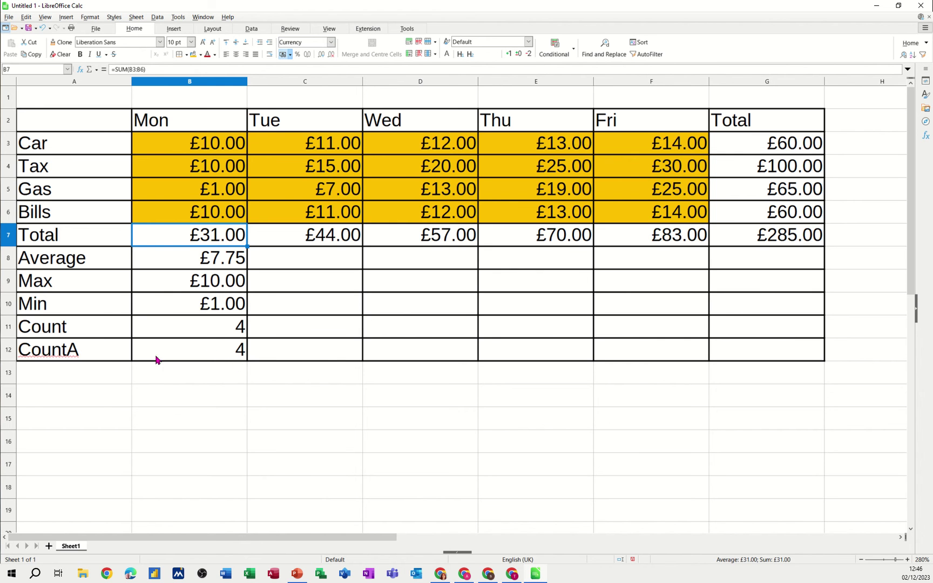
left_click(207, 359)
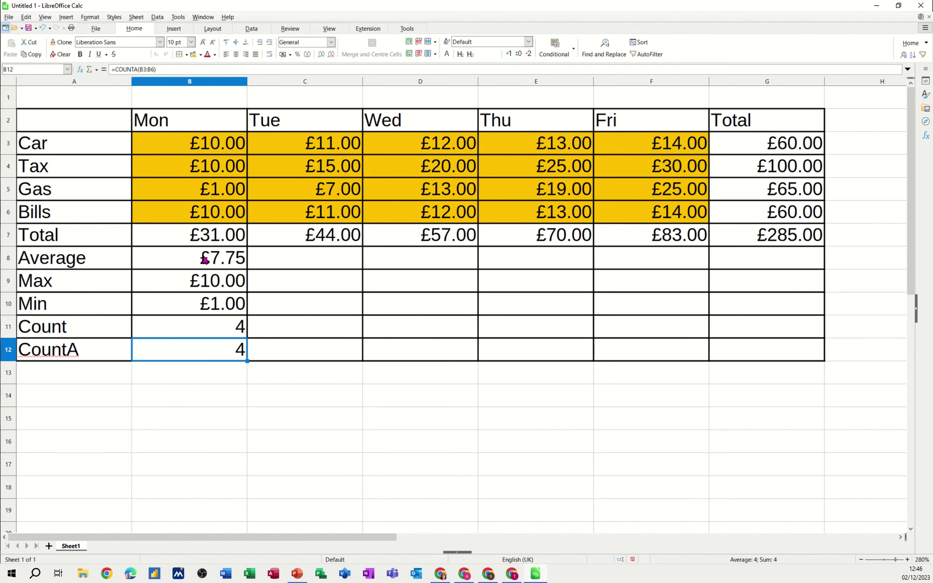
Extend the B8:B12 statistics formulas across to G12 and set Monday's Car cost to 200.
left_click_drag(206, 261, 813, 333)
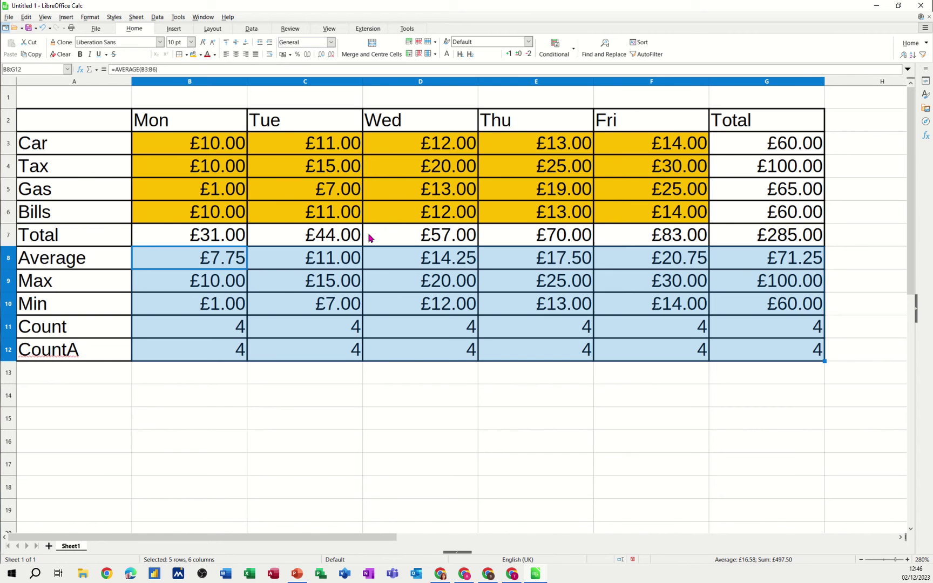
left_click(213, 149)
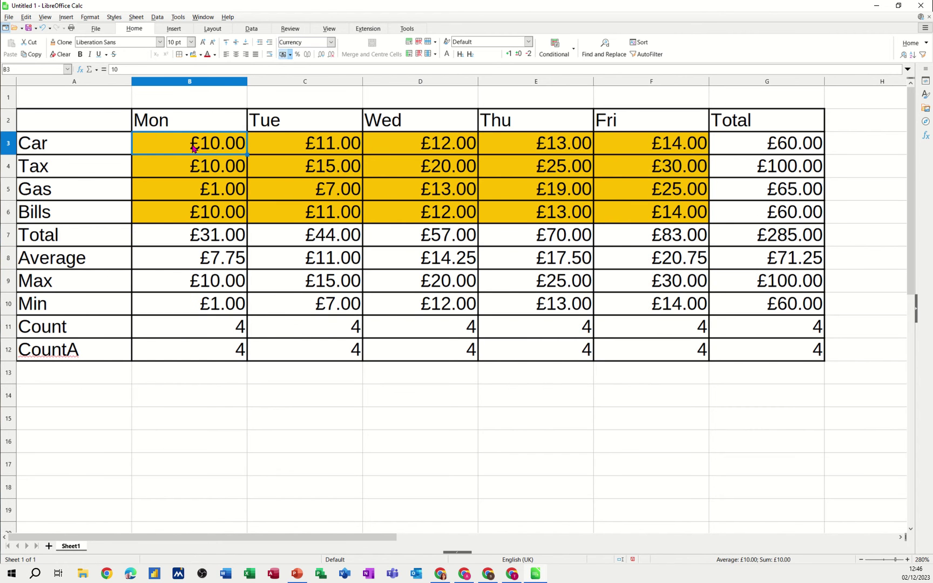
type("20")
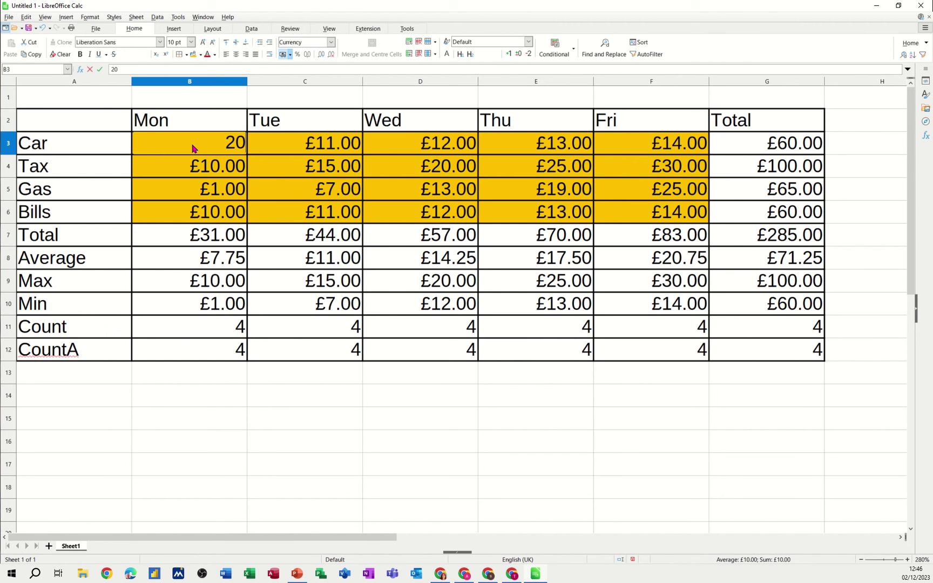
type("0")
key("Return")
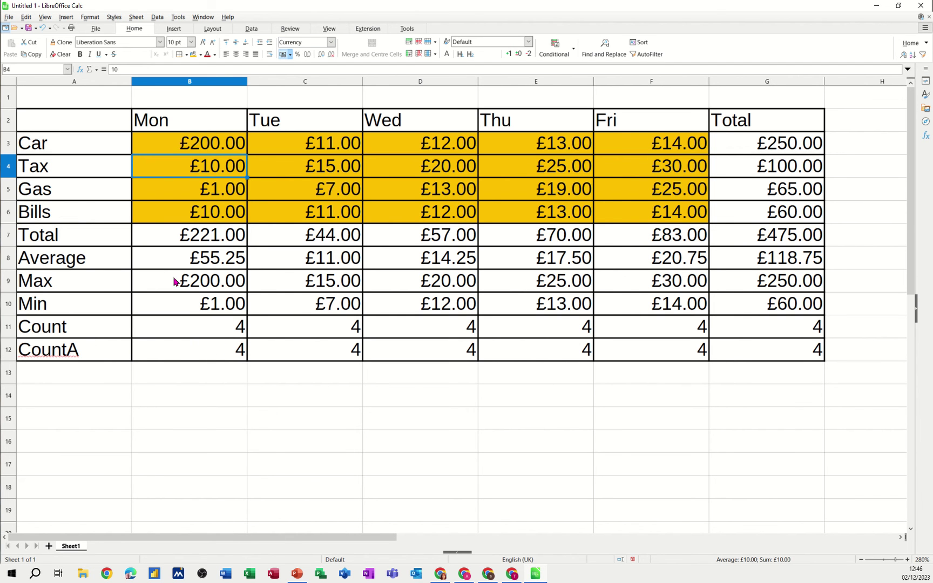
left_click(199, 147)
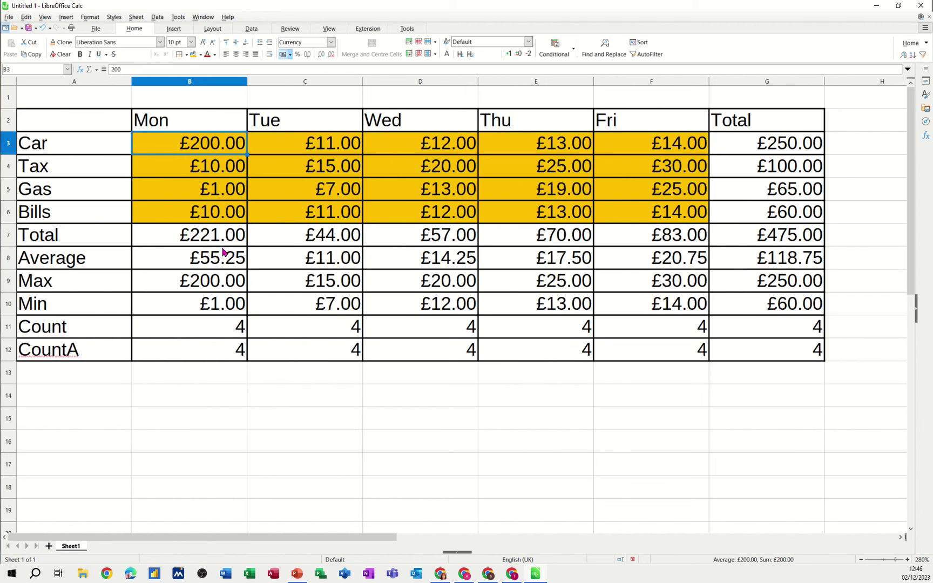
Select Car–Bills (A3:A6) with their Totals (G3:G6) and insert a column chart through the Chart Wizard.
left_click_drag(80, 143, 85, 217)
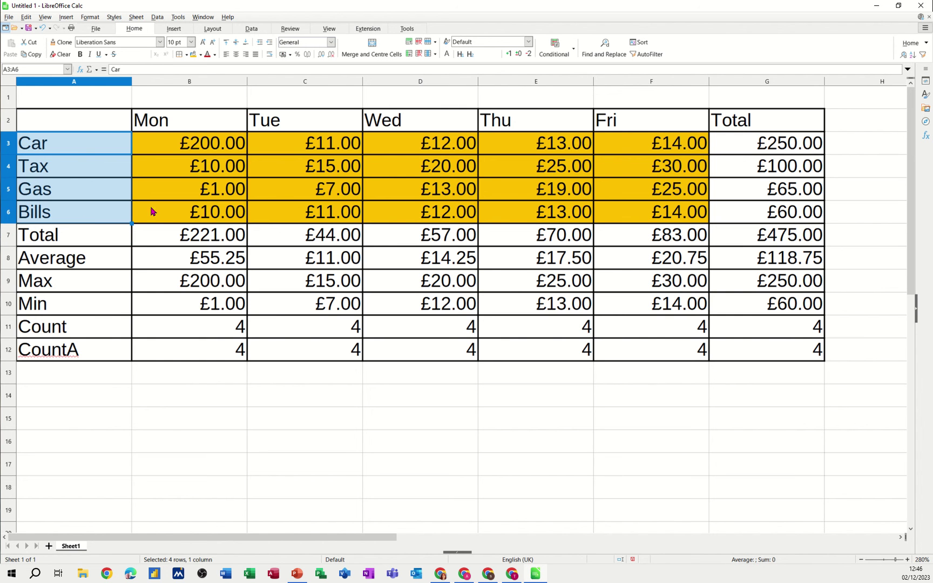
left_click_drag(767, 142, 763, 213)
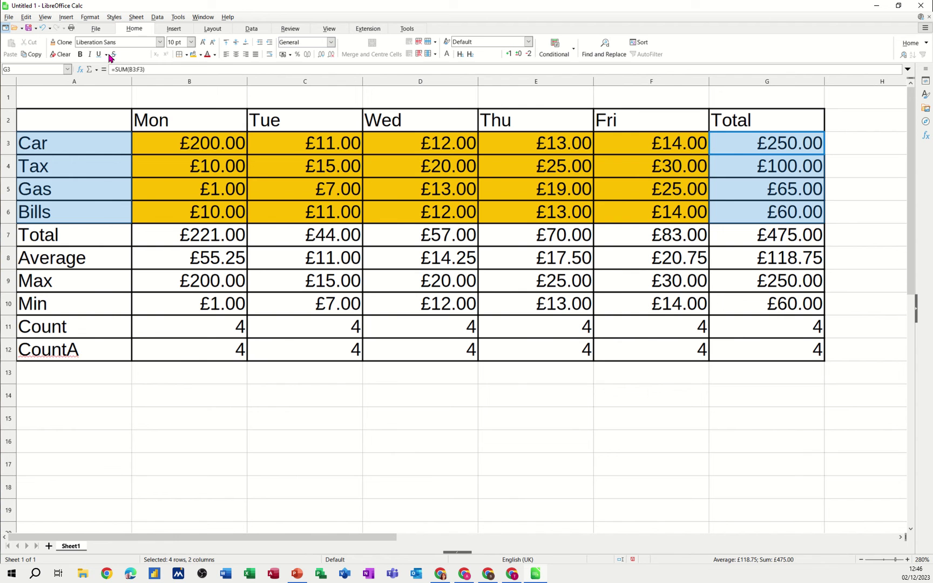
left_click(168, 30)
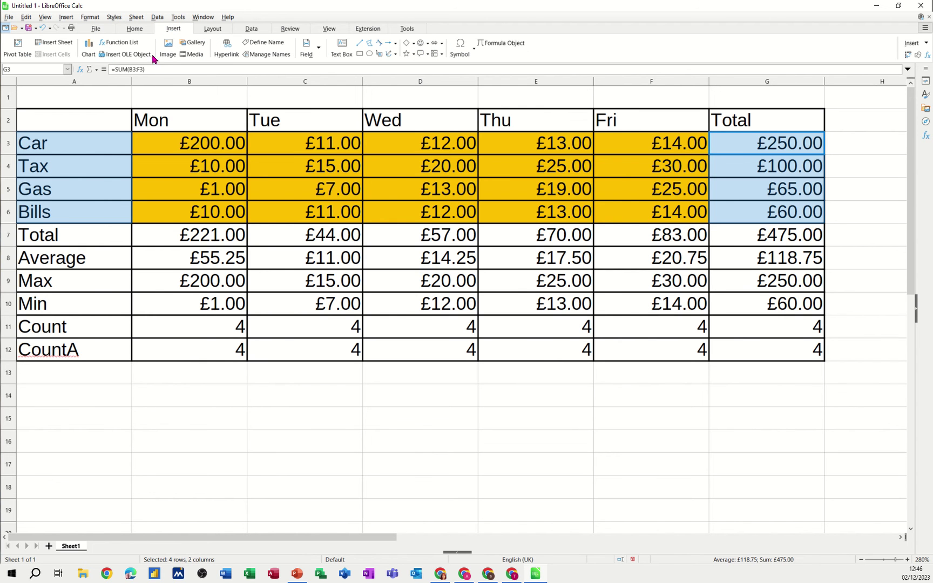
left_click(88, 47)
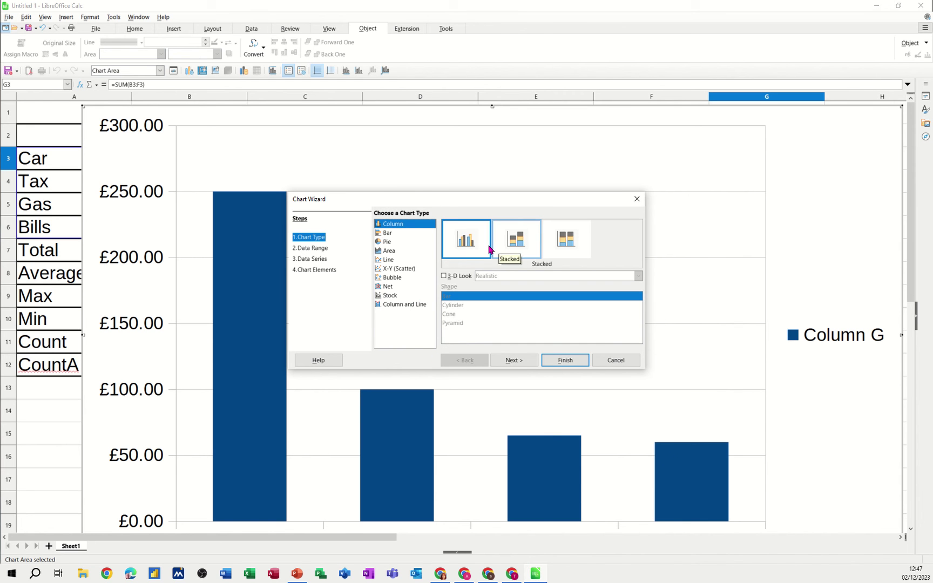
left_click(322, 248)
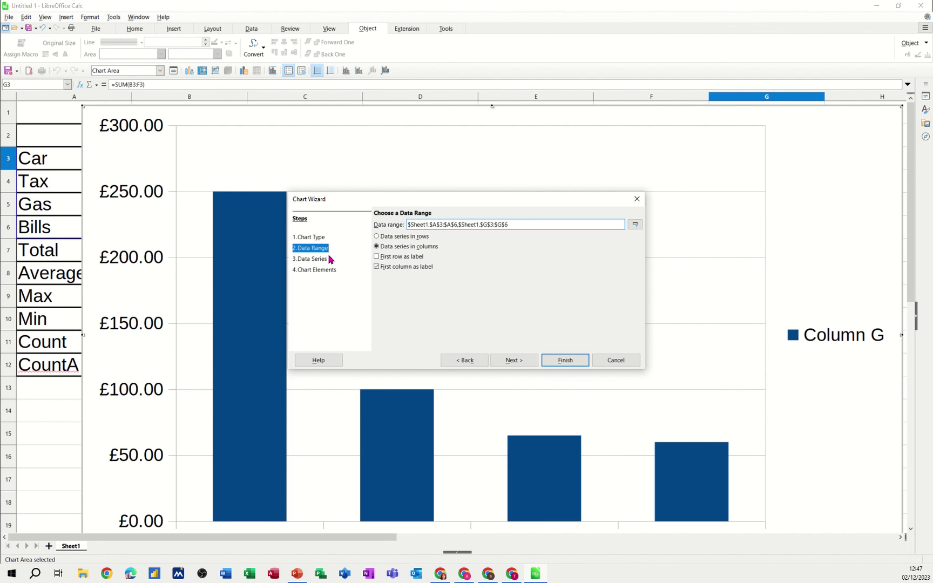
left_click(311, 259)
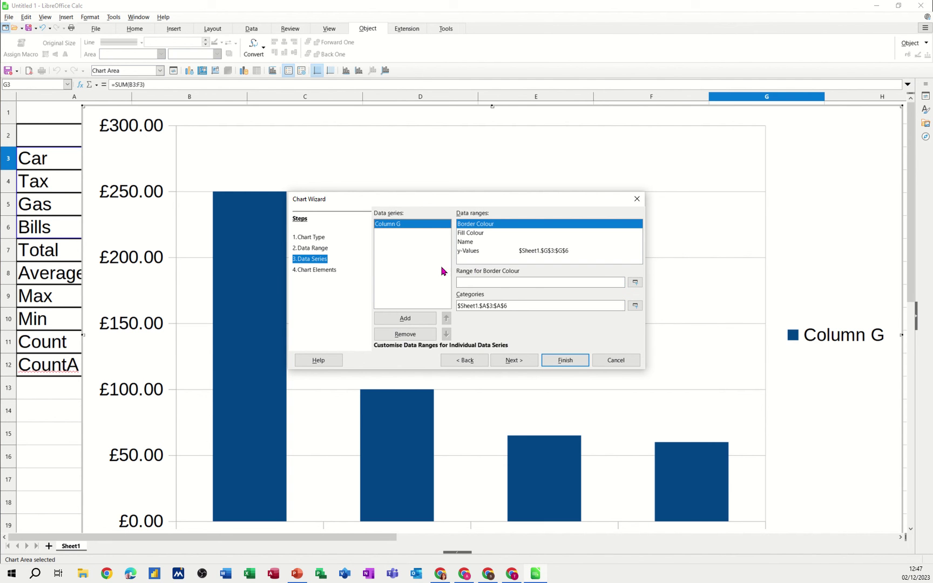
left_click(316, 270)
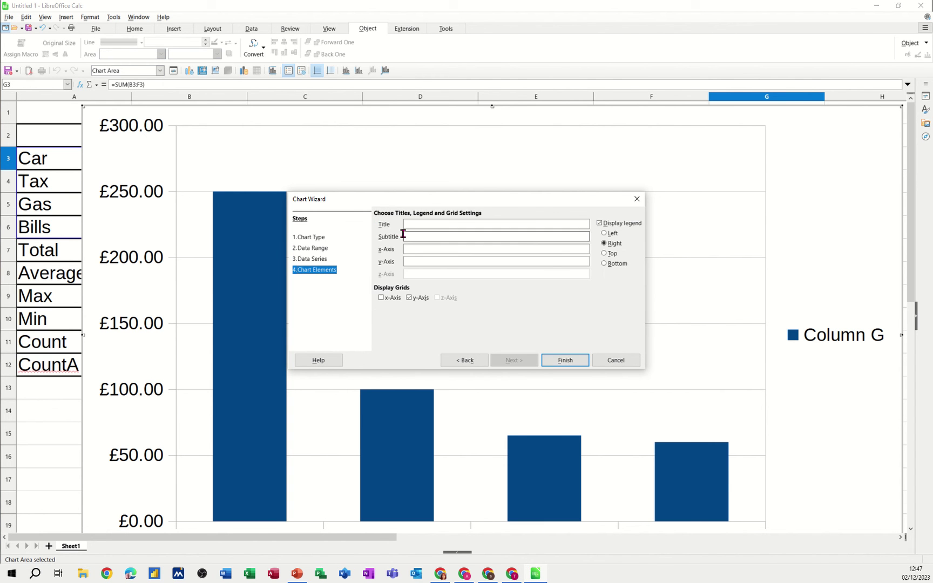
left_click(565, 360)
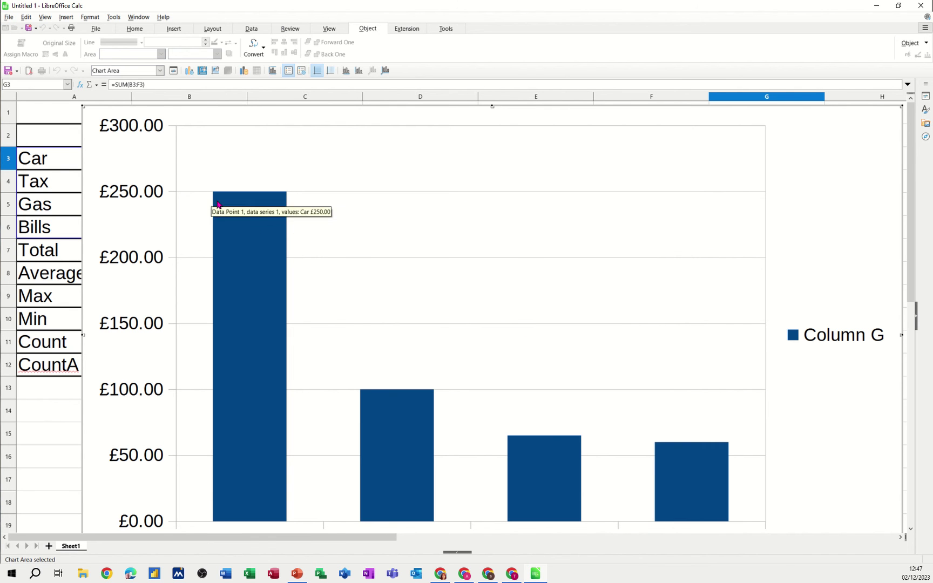
Resize the chart smaller so it sits below the expense table.
left_click(54, 431)
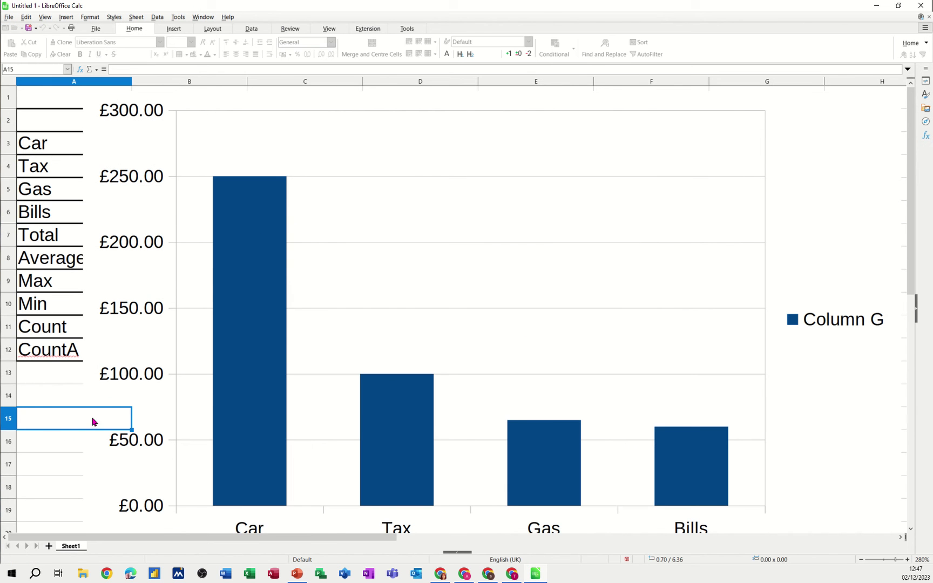
scroll(49, 436, "down", 2)
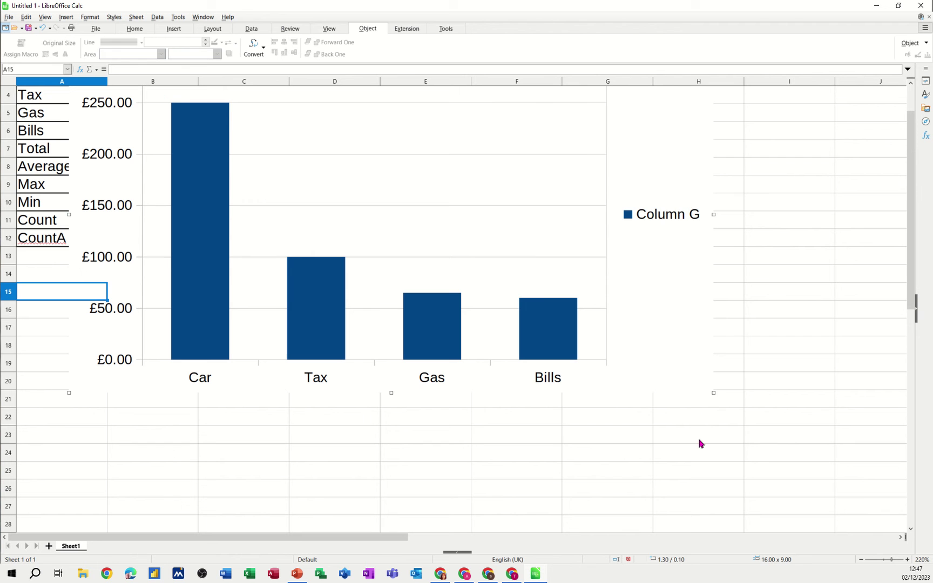
left_click_drag(714, 391, 516, 413)
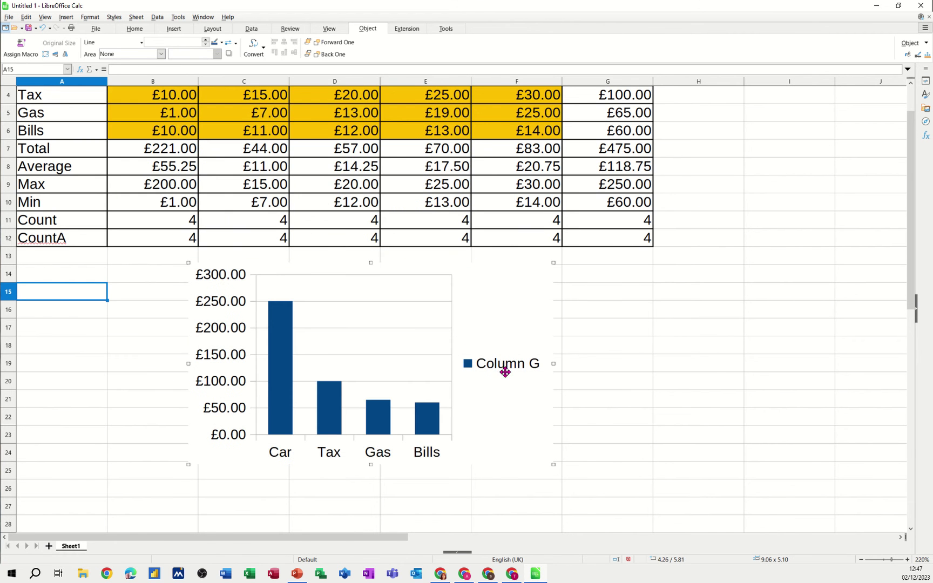
Delete the Column G legend and add value data labels to the bars.
double_click(529, 363)
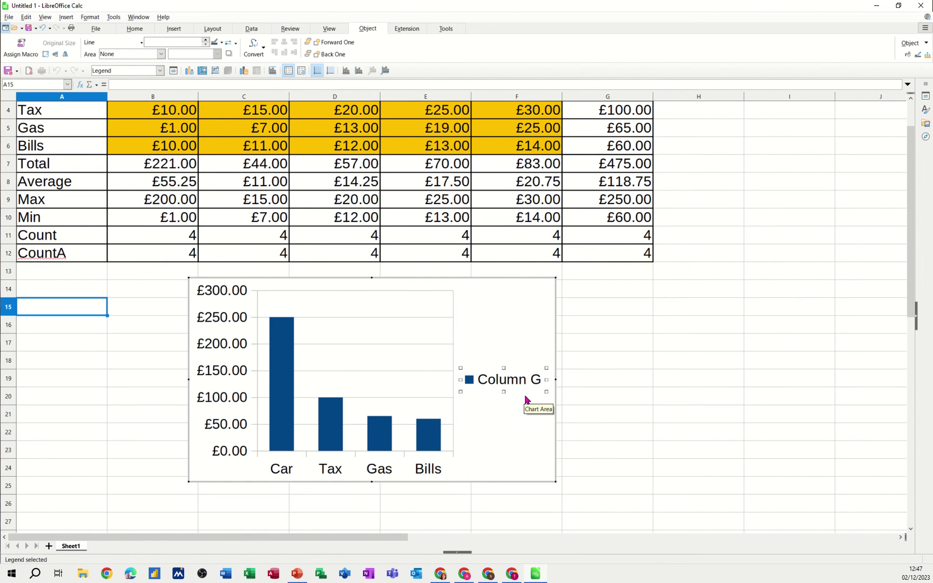
key("Delete")
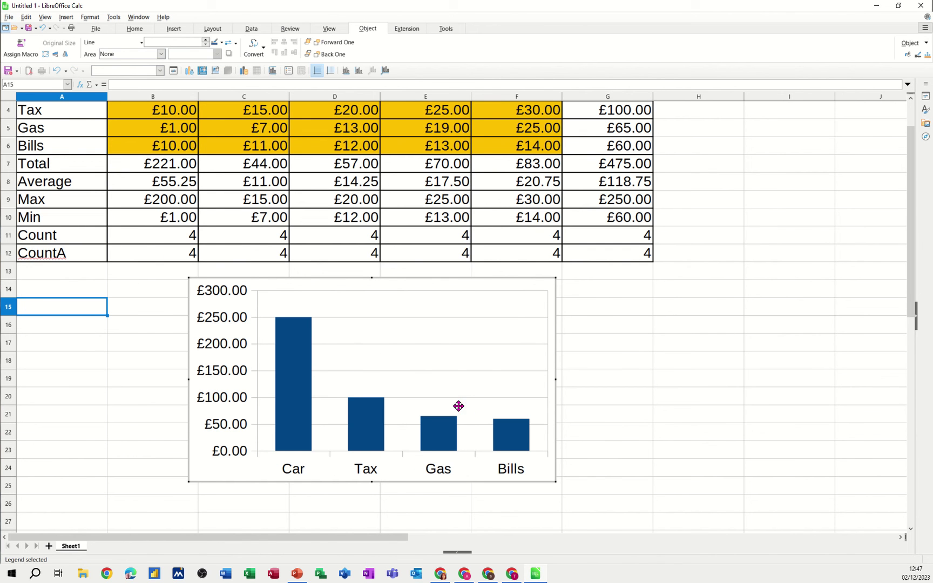
right_click(289, 351)
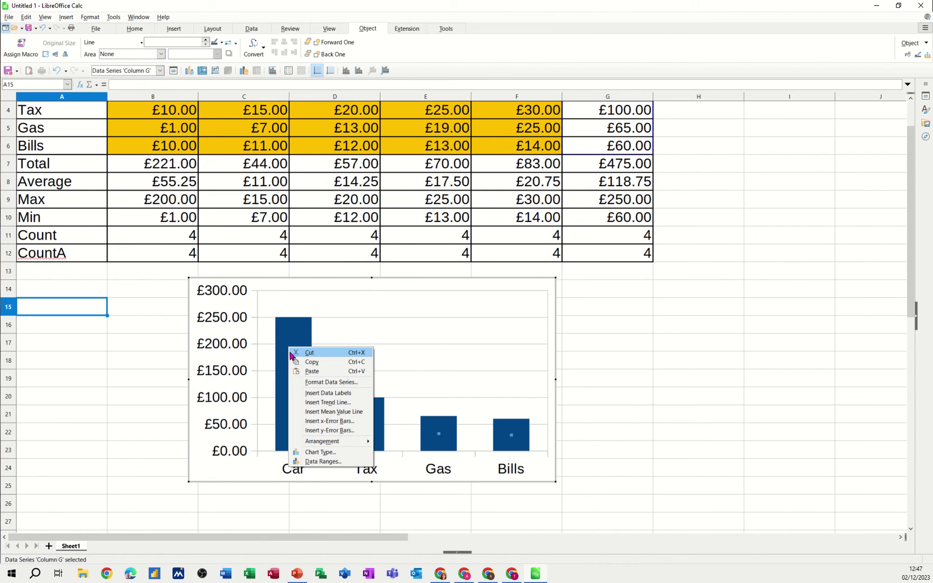
left_click(331, 393)
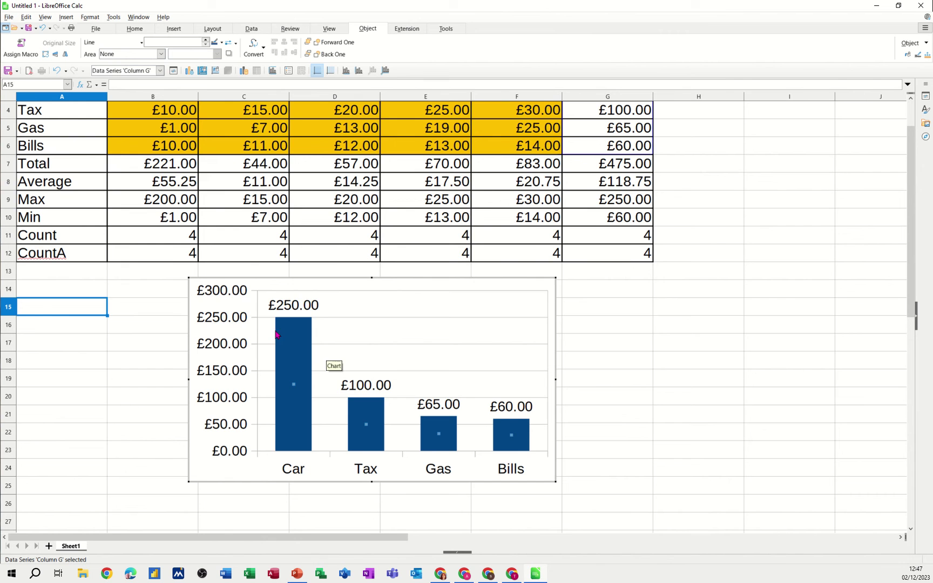
scroll(154, 171, "up", 1)
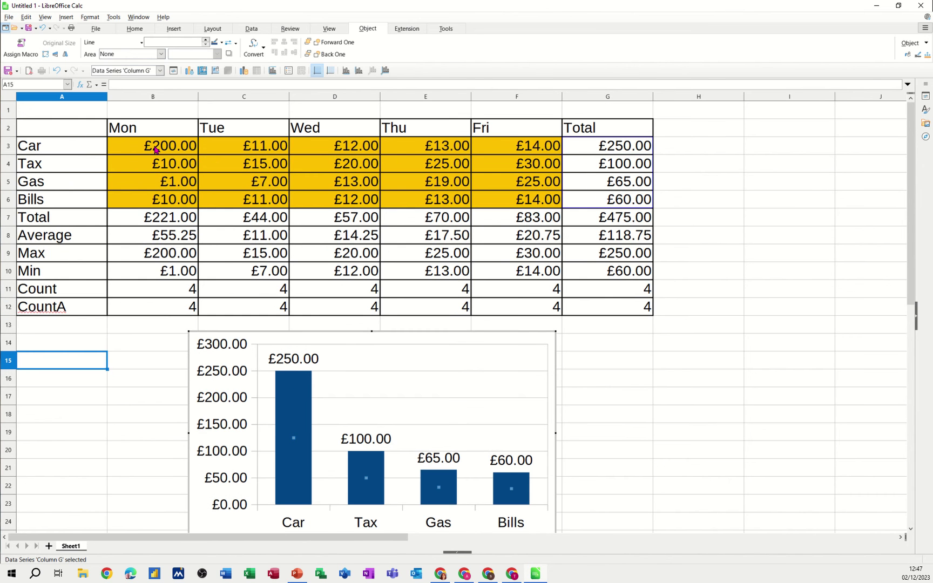
left_click(155, 150)
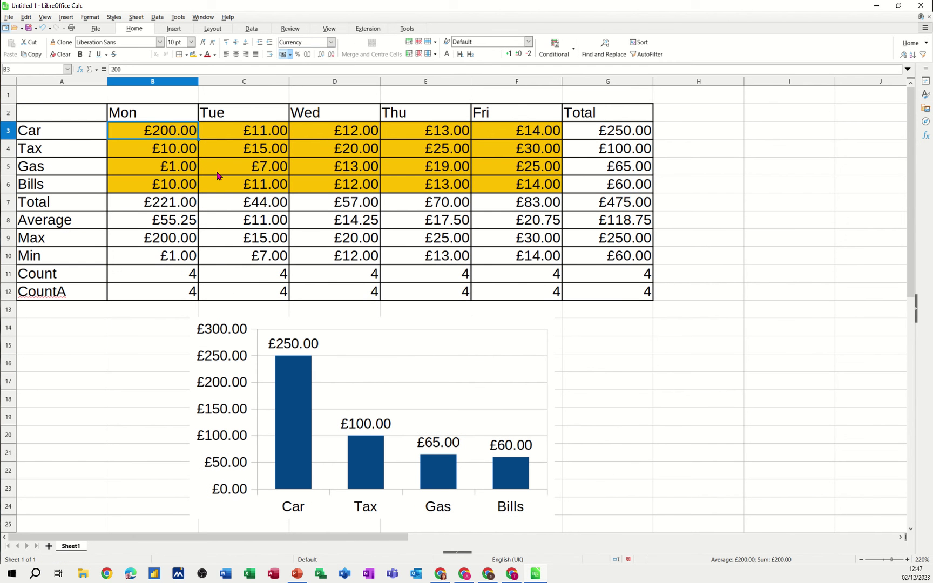
type("20")
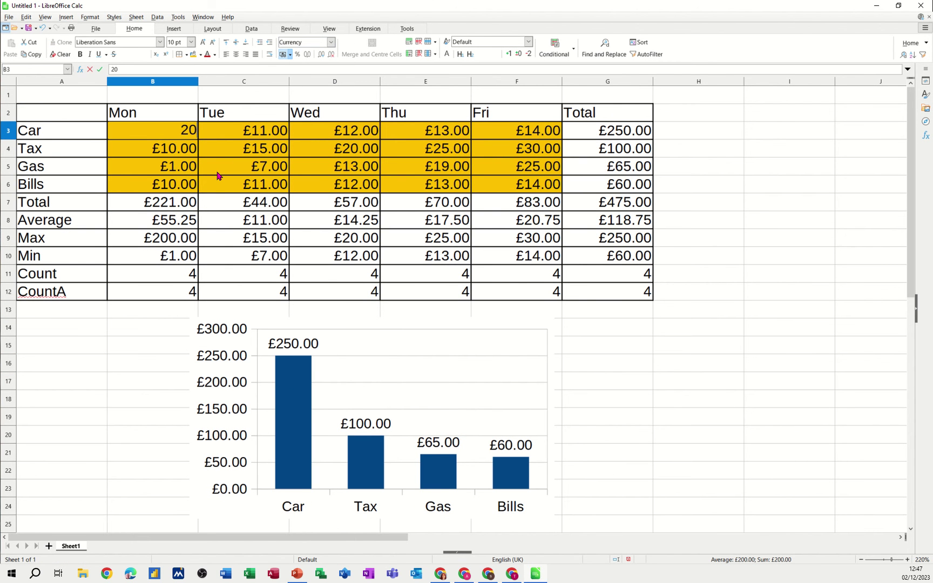
key("Return")
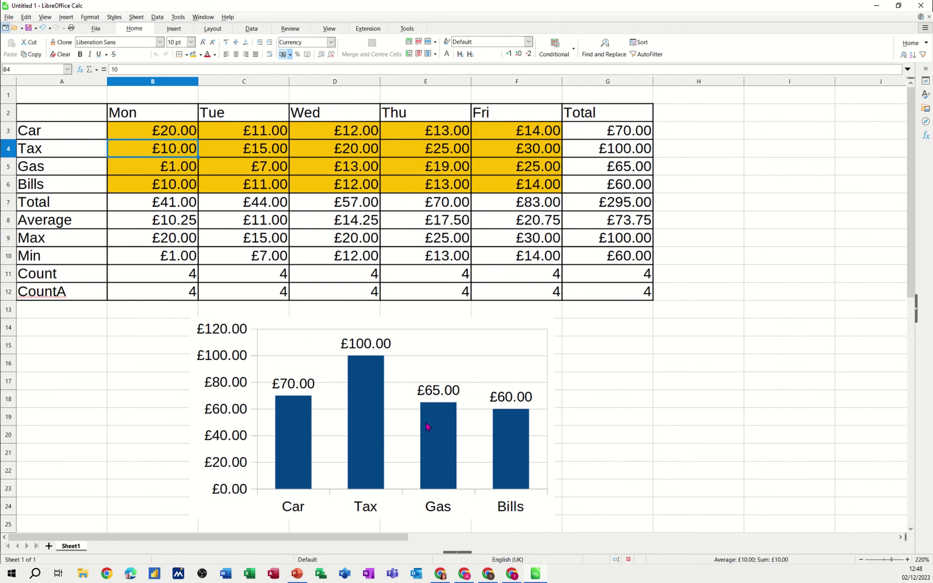
Insert a blank Sheet2, collapse the Development Tools panel, and start renaming Sheet1.
left_click(49, 546)
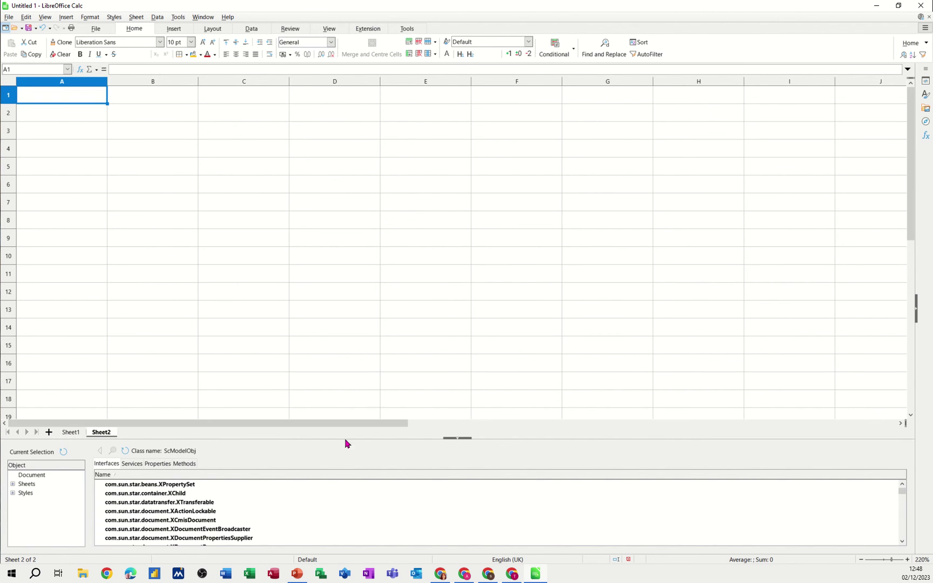
left_click(458, 438)
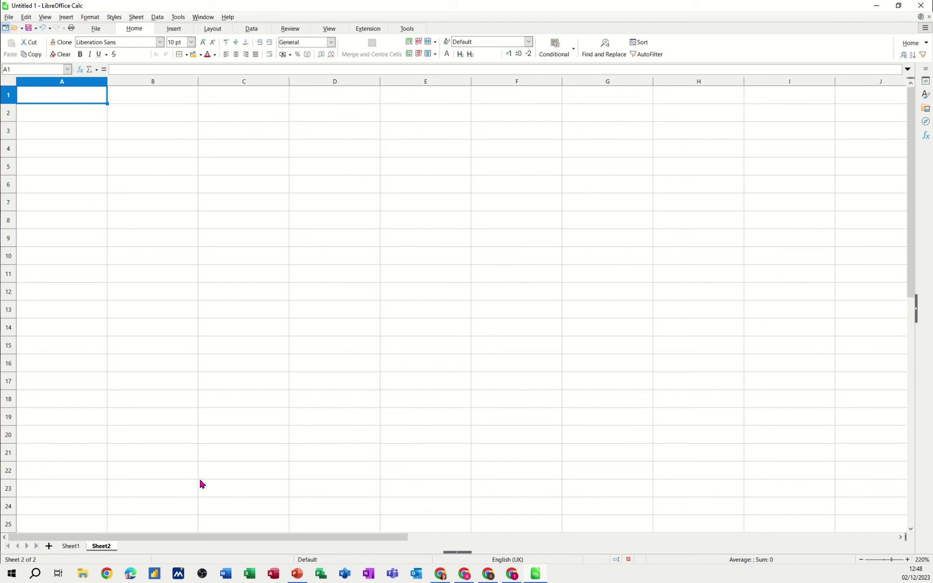
double_click(70, 547)
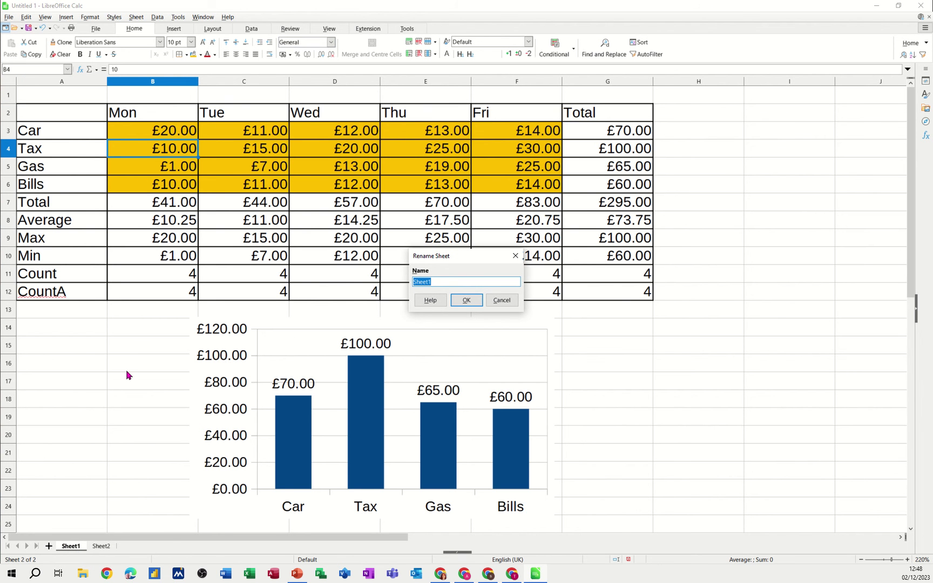
Rename Sheet1 to Main and Sheet2 to Test, then start a formula with = in Test's A1.
type("Main")
left_click(457, 300)
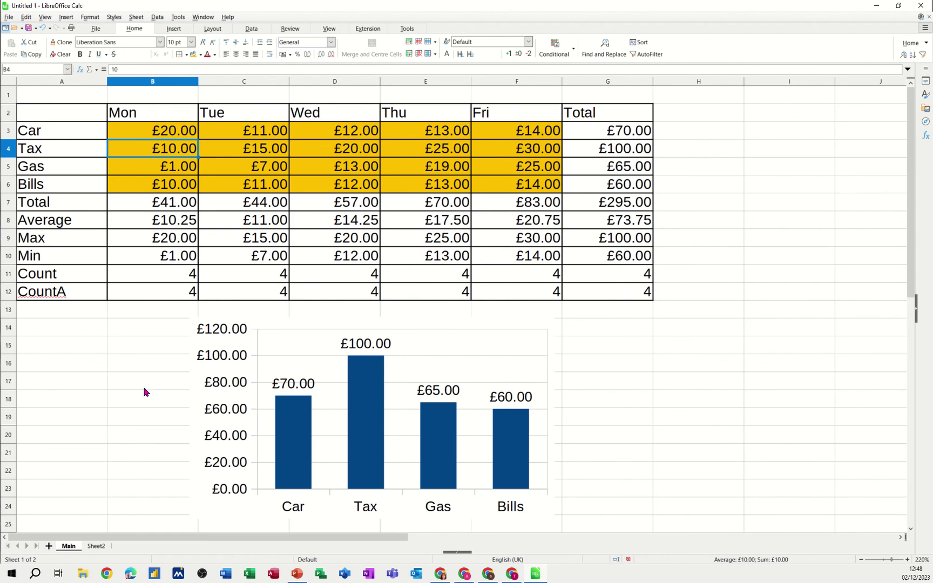
double_click(96, 546)
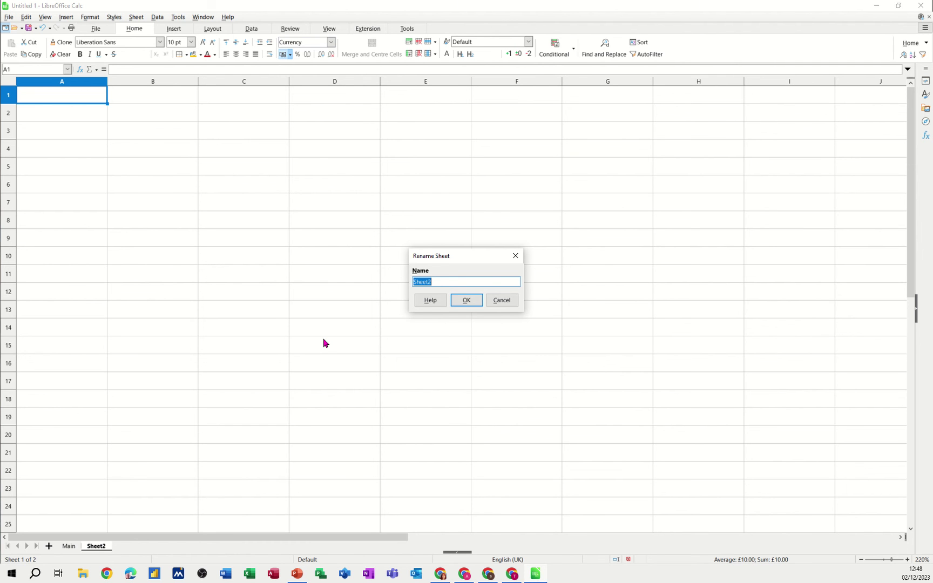
type("Test")
left_click(474, 302)
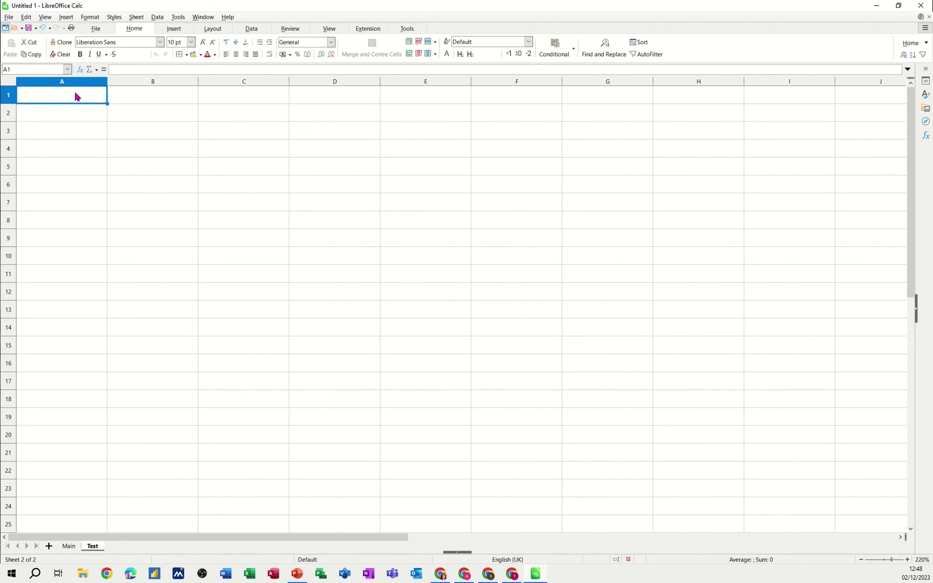
type("=")
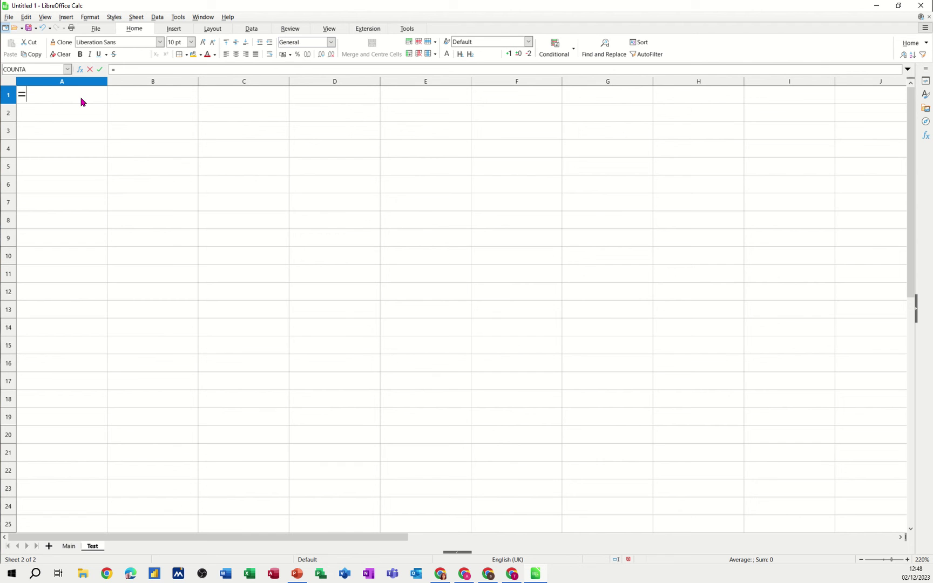
Link Test's A1 to Main's grand total with =$Main.G7 and fill it yellow.
left_click(69, 547)
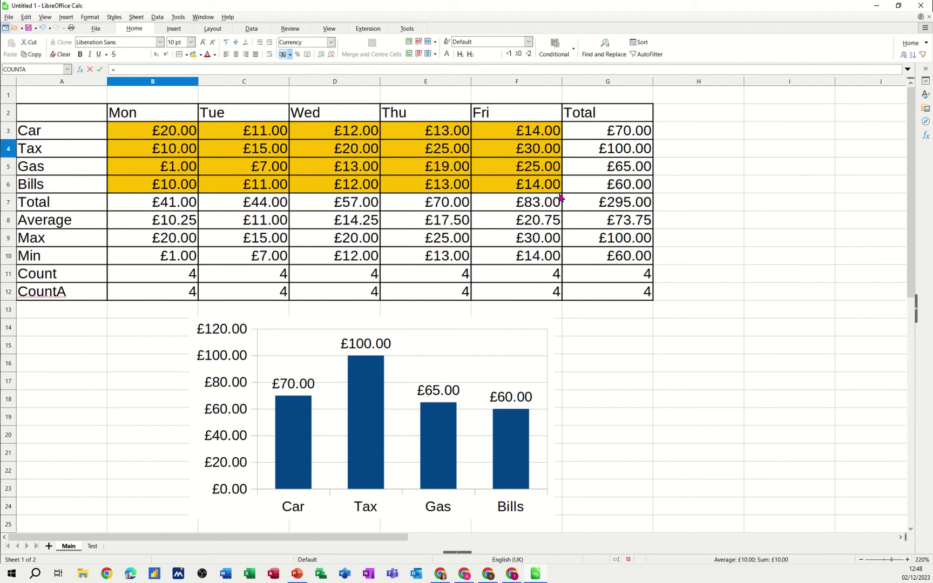
left_click(597, 206)
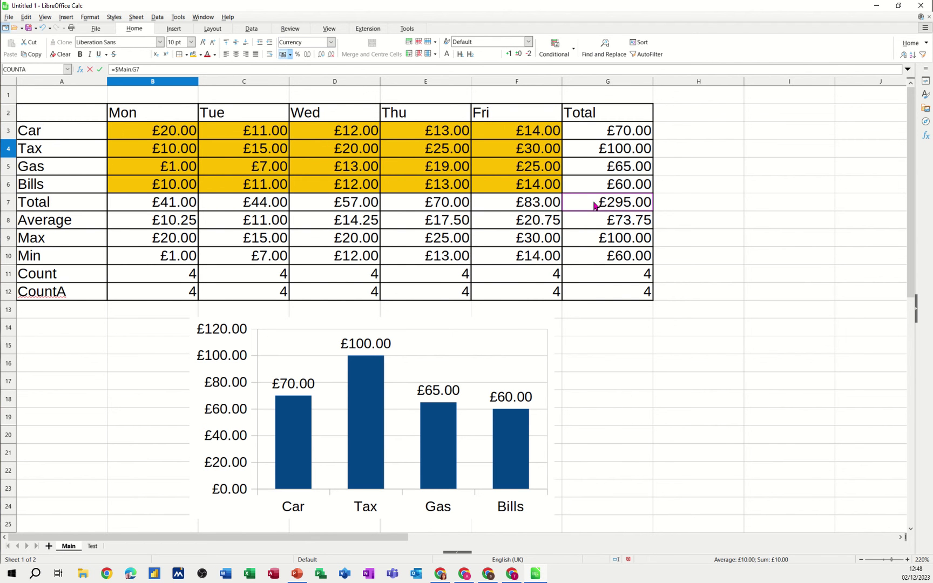
left_click(100, 69)
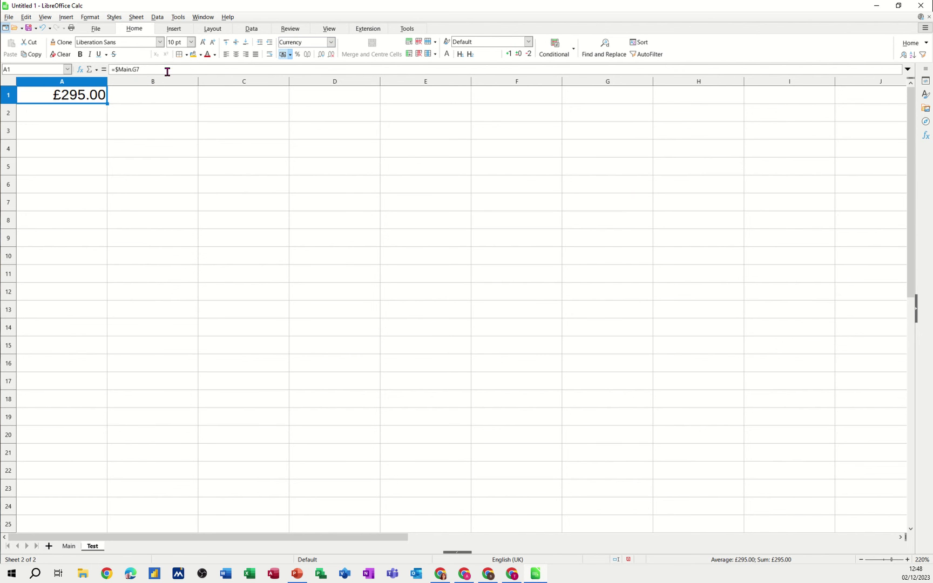
left_click(194, 54)
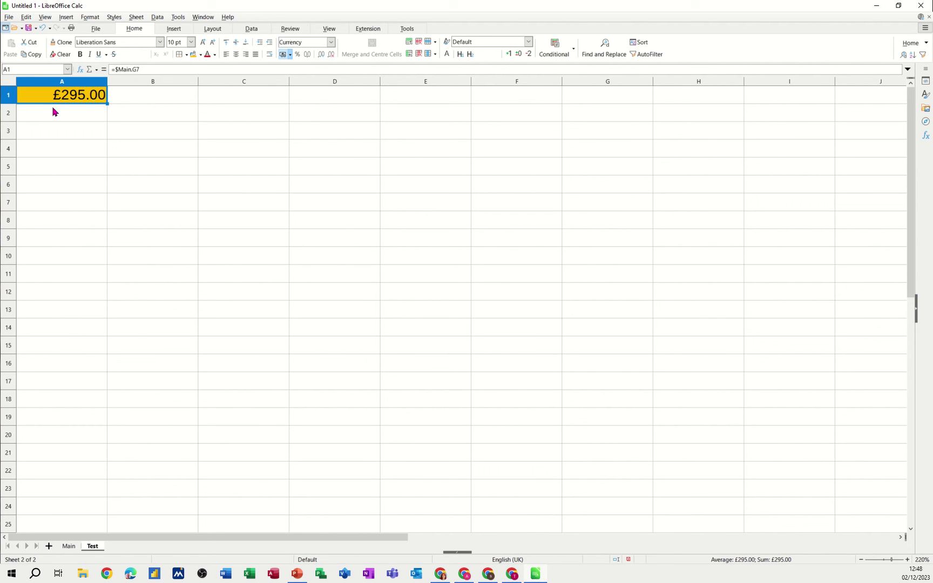
On Main, set Monday's Car cost in B3 to 200, then return to Test.
left_click(67, 546)
left_click(174, 134)
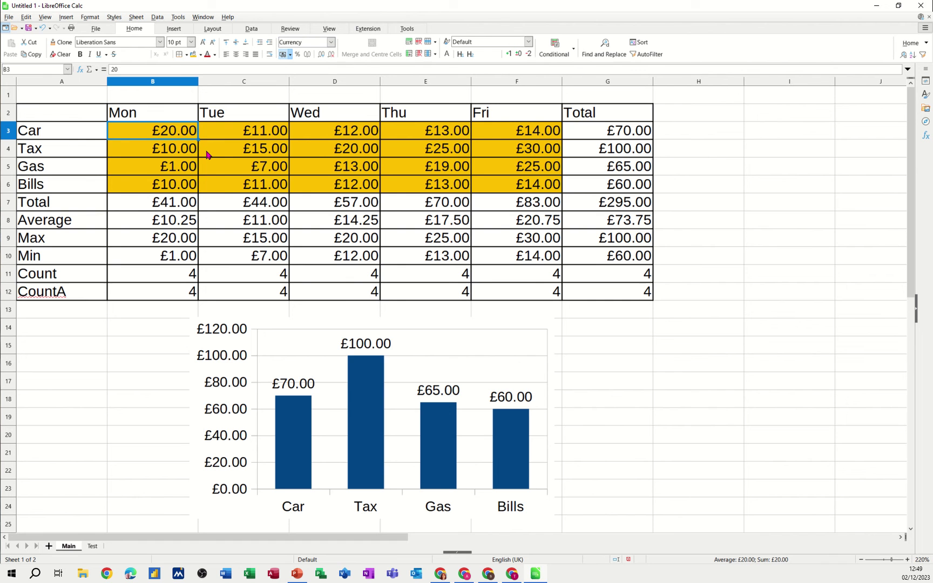
type("200")
key("Return")
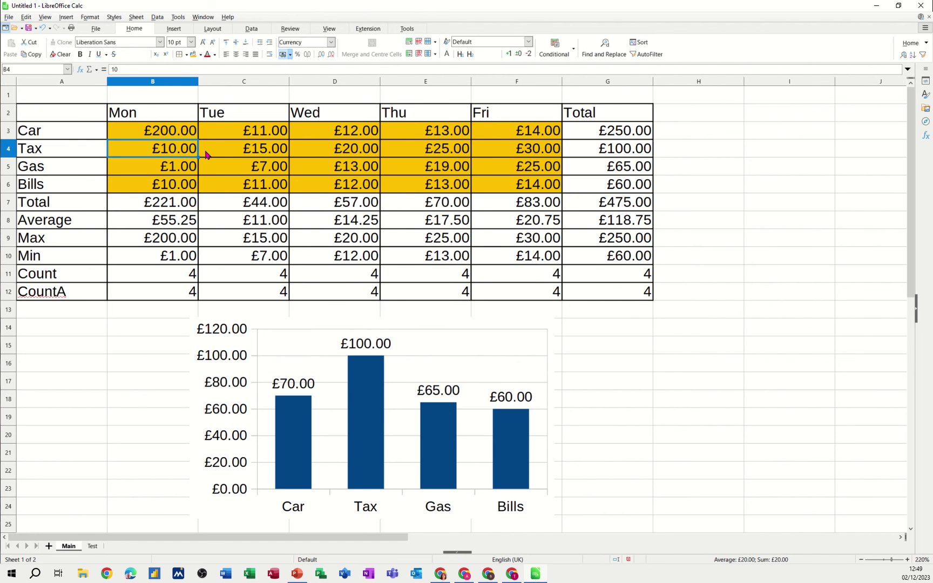
left_click(609, 204)
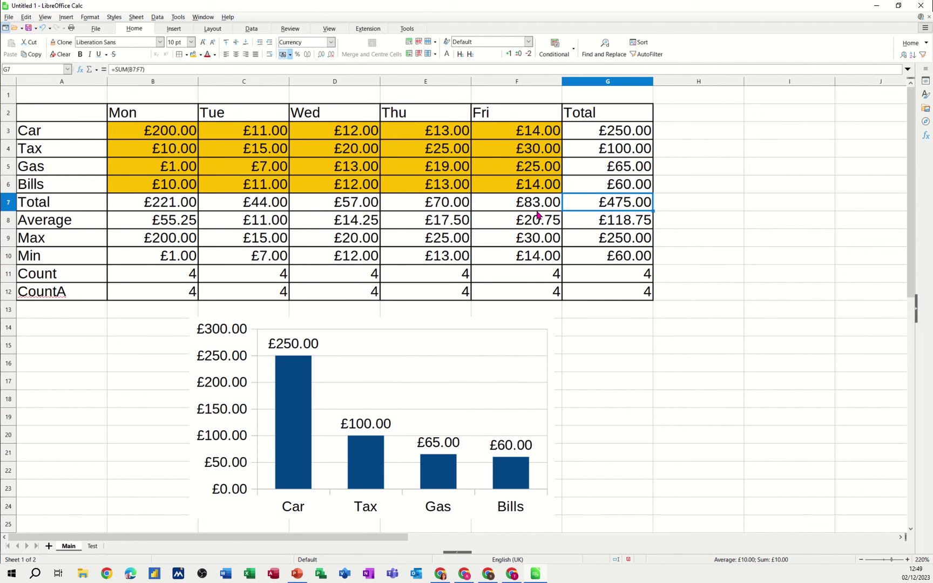
left_click(92, 547)
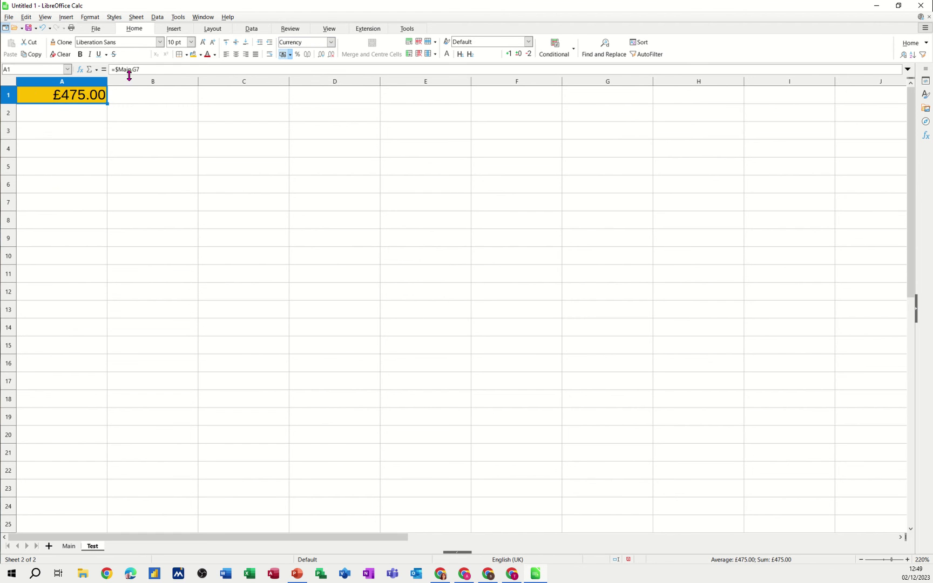
Enter the labels Car, Tax, Gas and Bills in B2:B5.
left_click(169, 117)
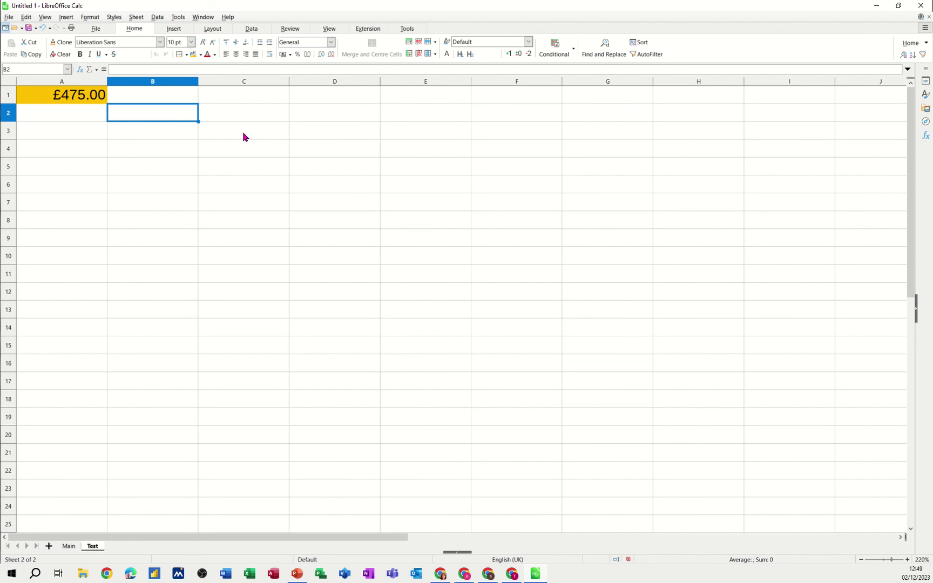
type("Car")
key("Return")
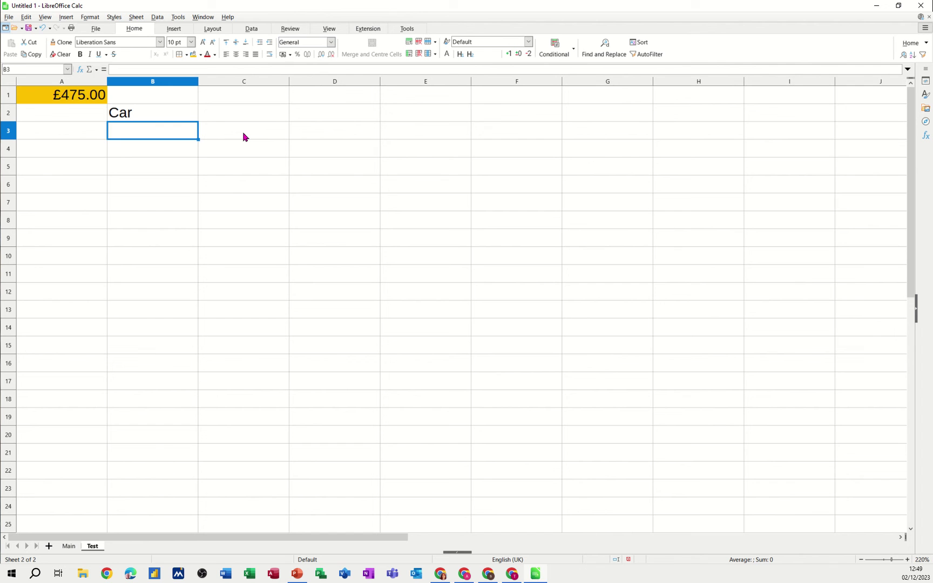
type("Tax")
key("Return")
type("Gas")
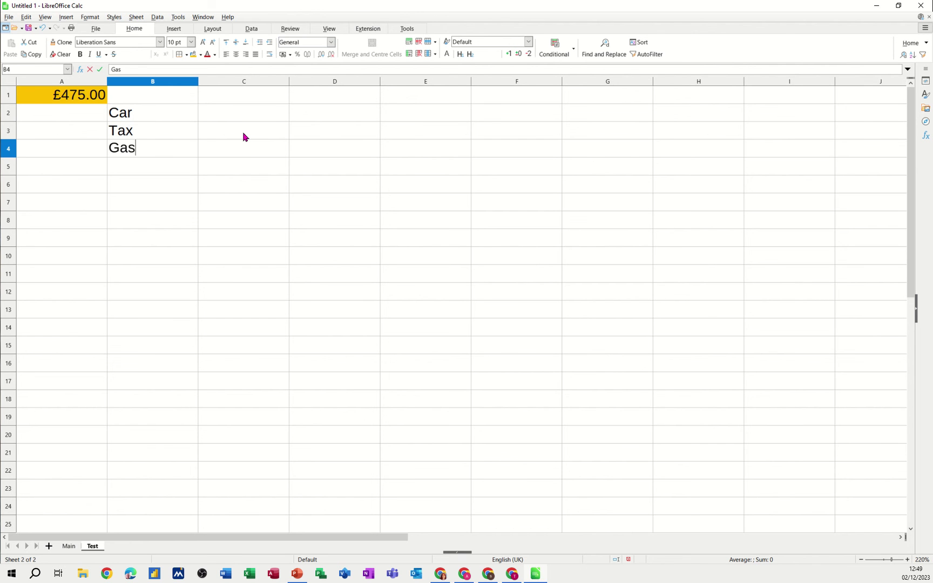
key("Return")
type("Bills")
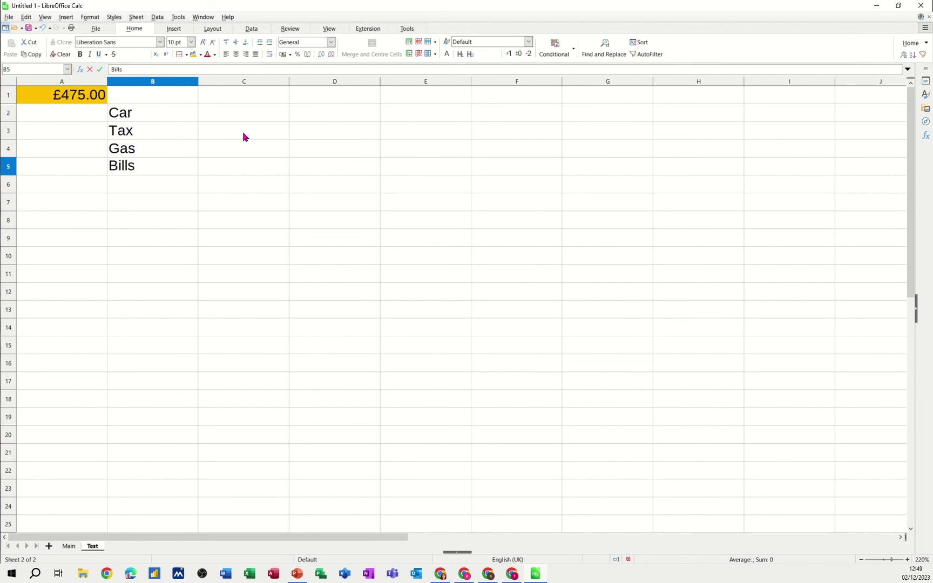
key("Tab")
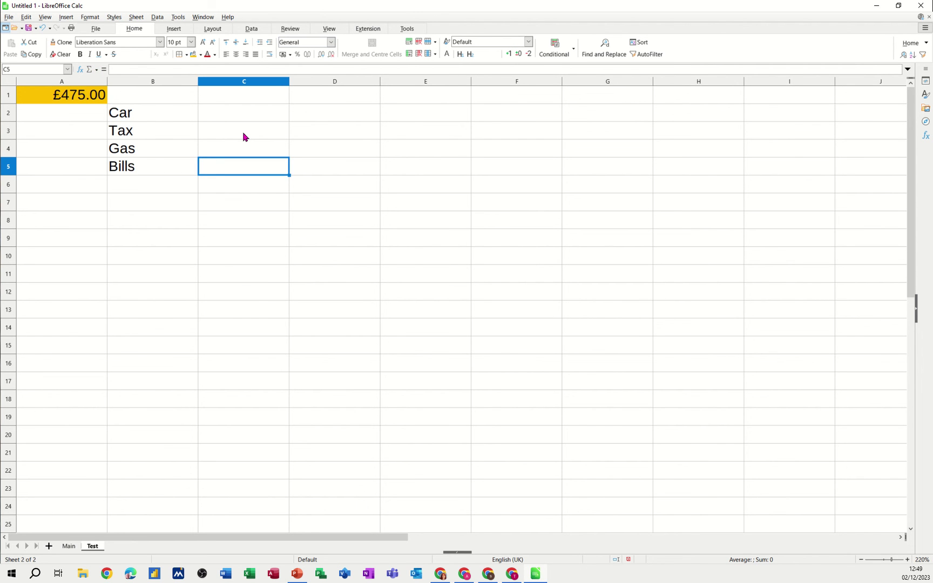
Enter the values 123, 222, 333 and 444 in C2:C5.
left_click(246, 116)
type("12")
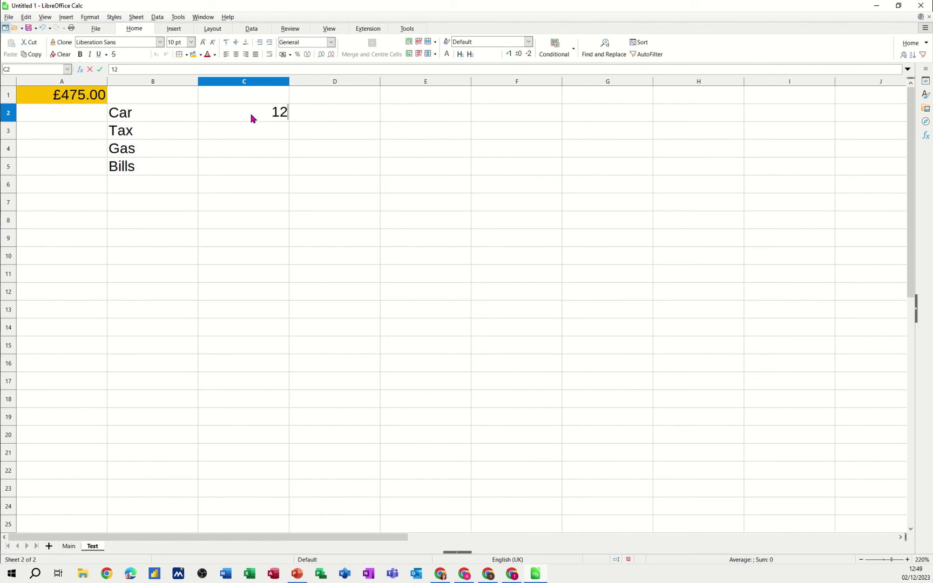
type("3")
key("Return")
type("22")
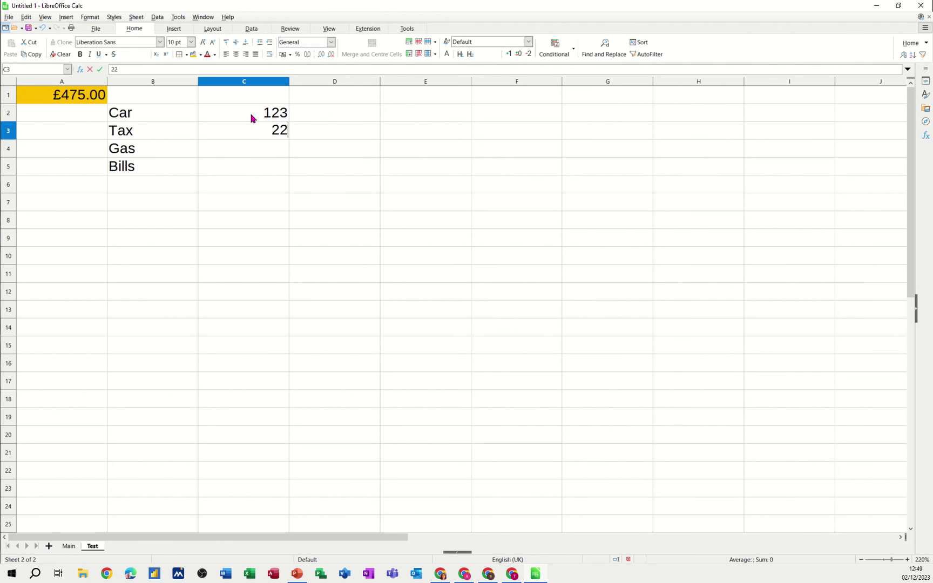
type("2")
key("Return")
type("333")
key("Return")
type("4444")
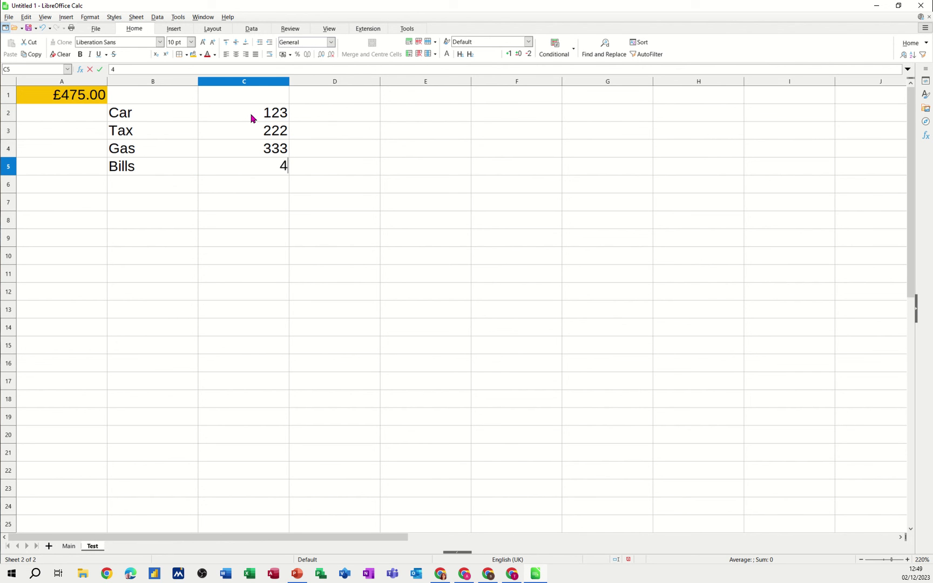
key("Return")
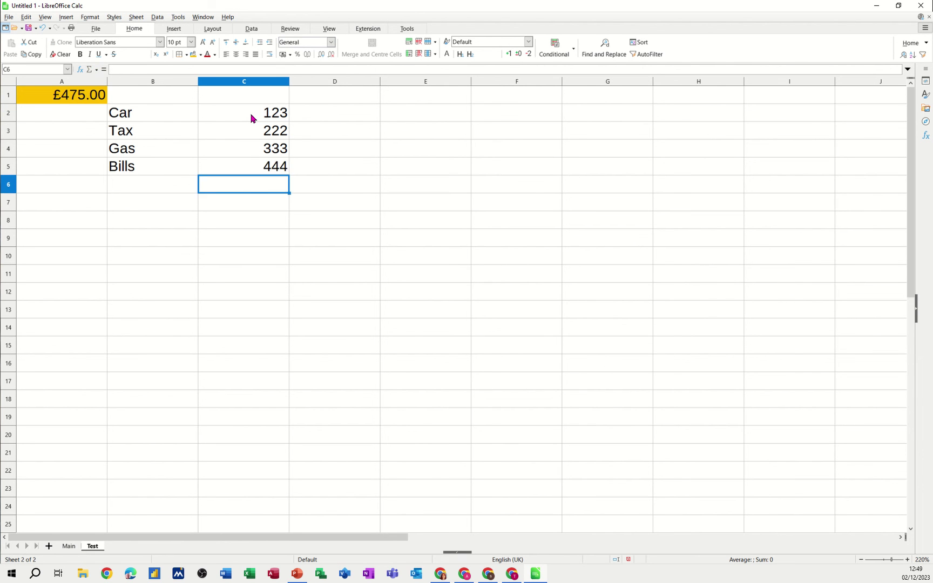
AutoSum C2:C5 into C6, label B6 'Total', and select the table B2:C6.
key("alt+equal")
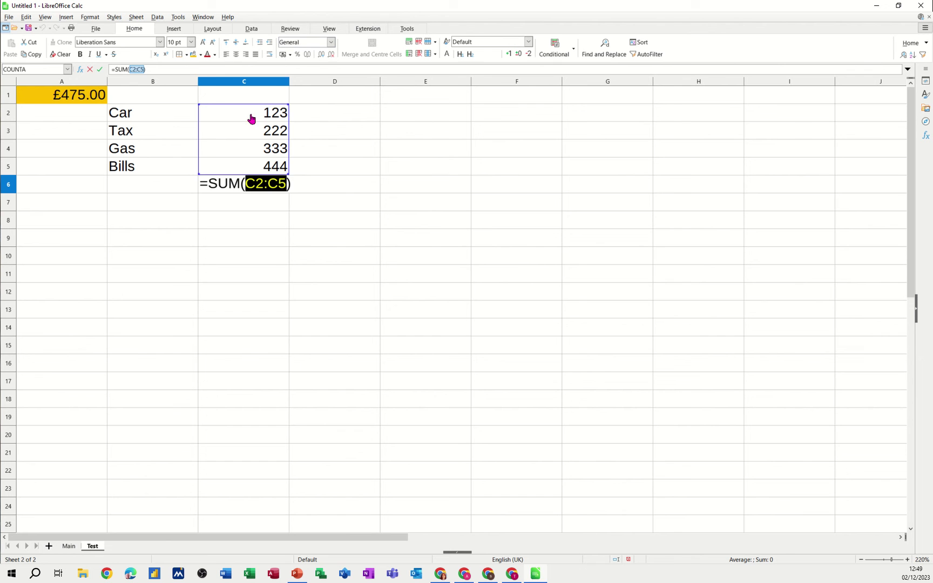
left_click(100, 70)
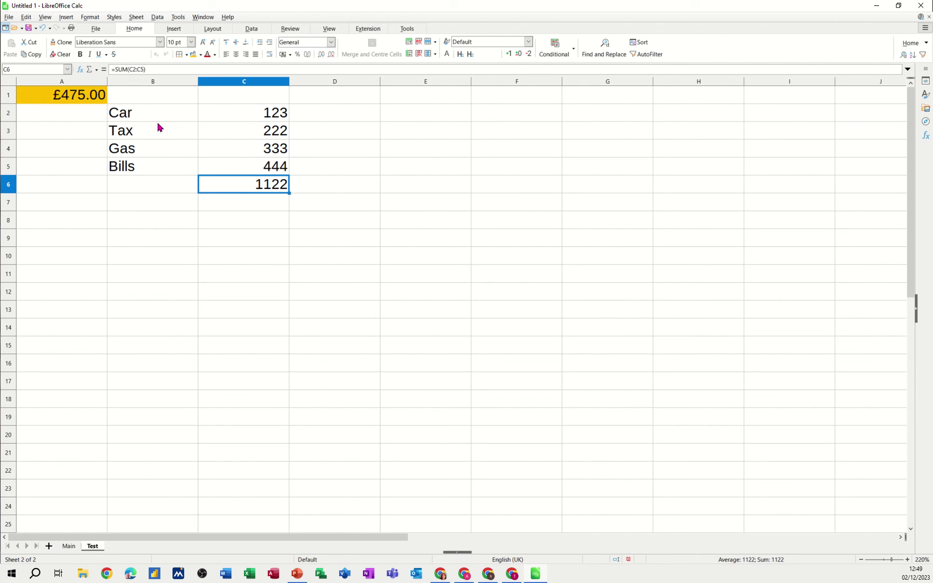
left_click_drag(155, 113, 247, 182)
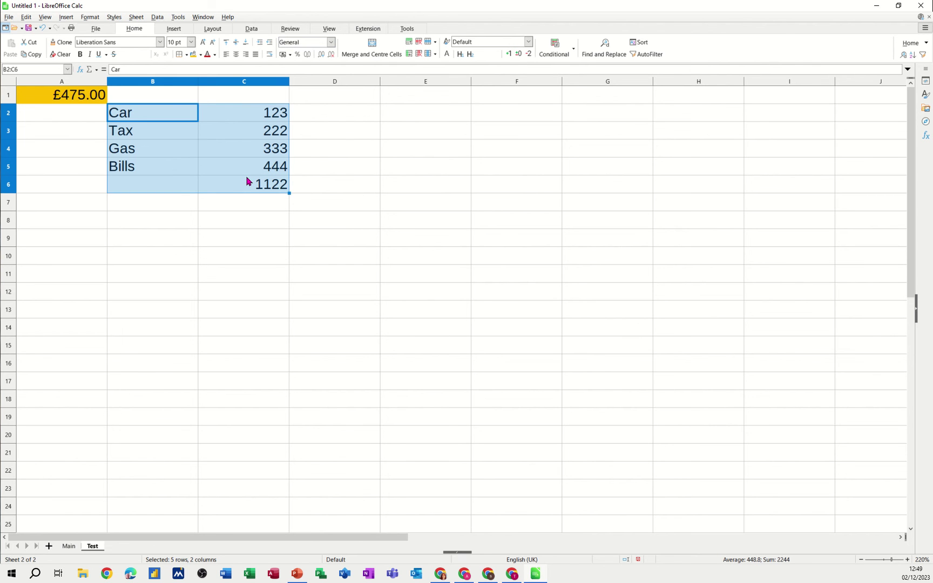
left_click(156, 186)
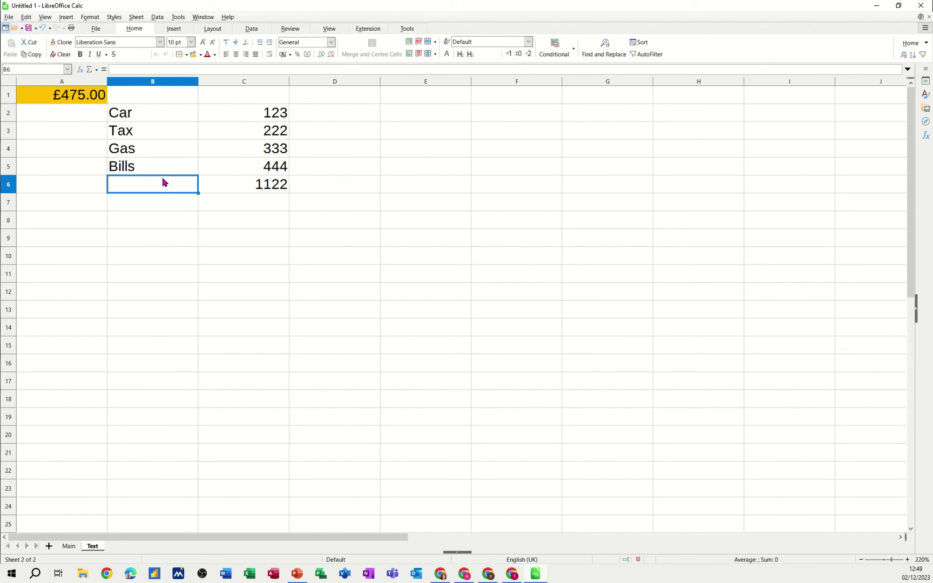
type("Total")
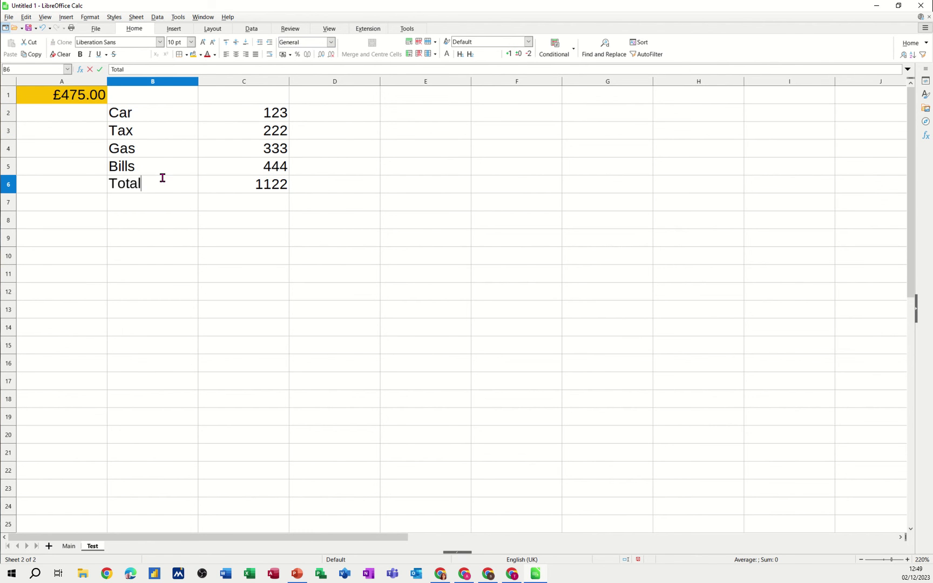
key("Return")
left_click_drag(139, 106, 251, 183)
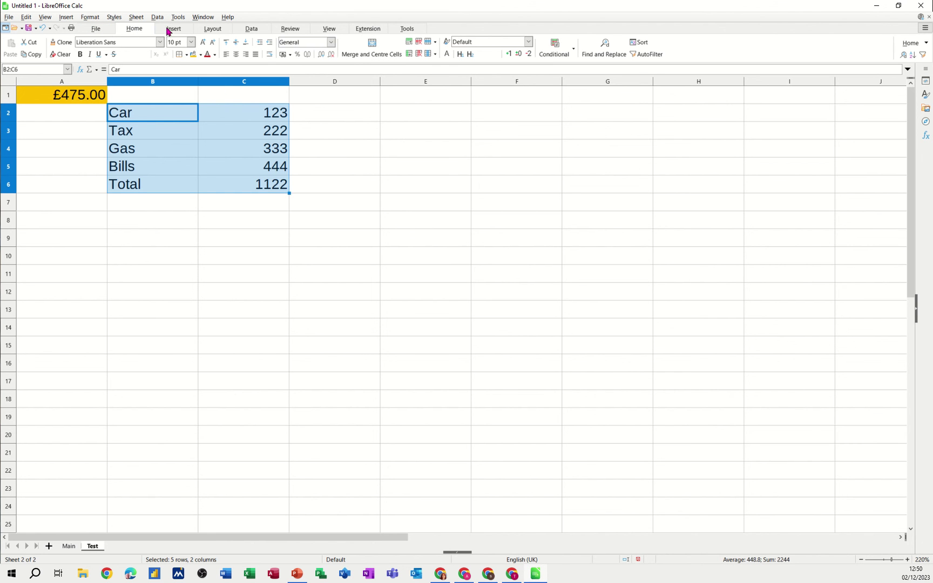
left_click(170, 29)
Insert a column chart of B2:C6 and add value data labels to its bars.
left_click(89, 48)
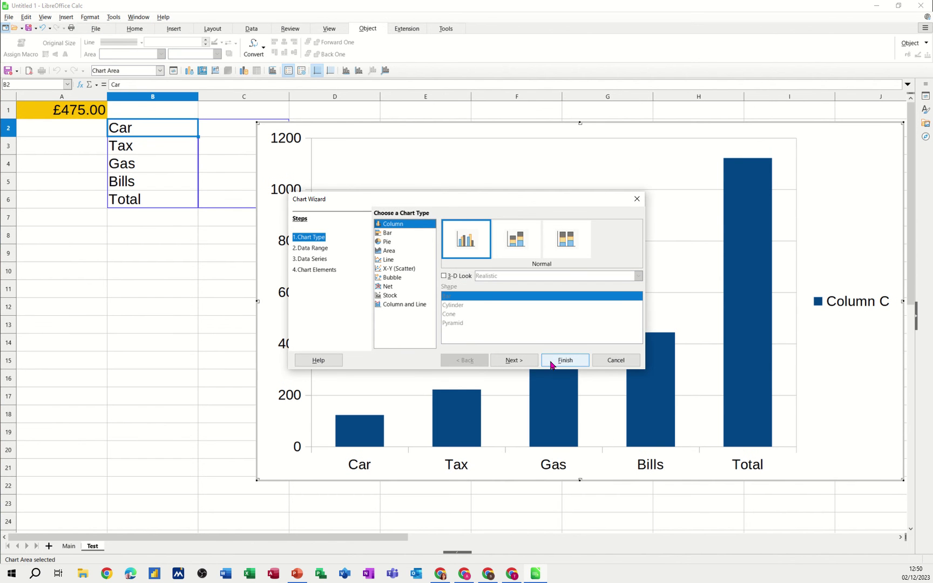
left_click(563, 364)
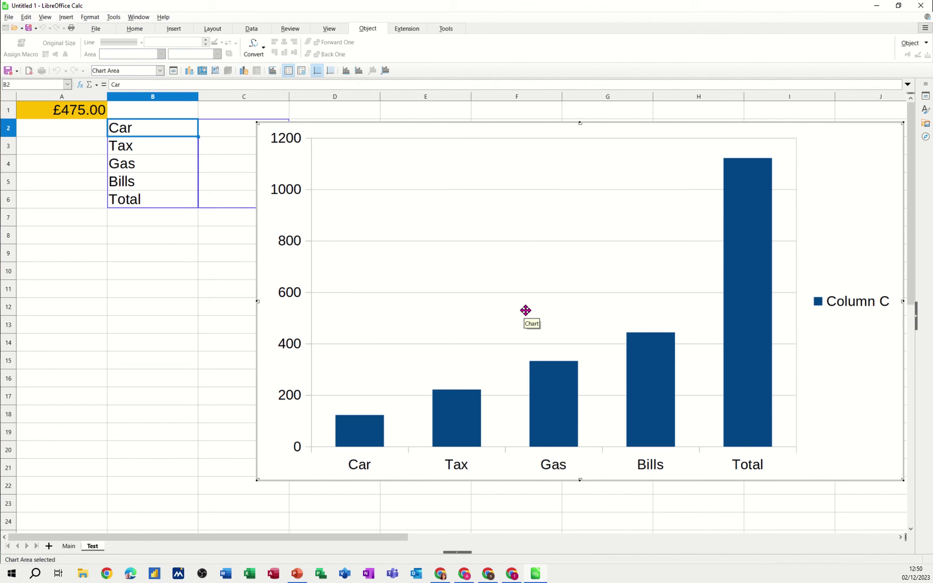
right_click(455, 407)
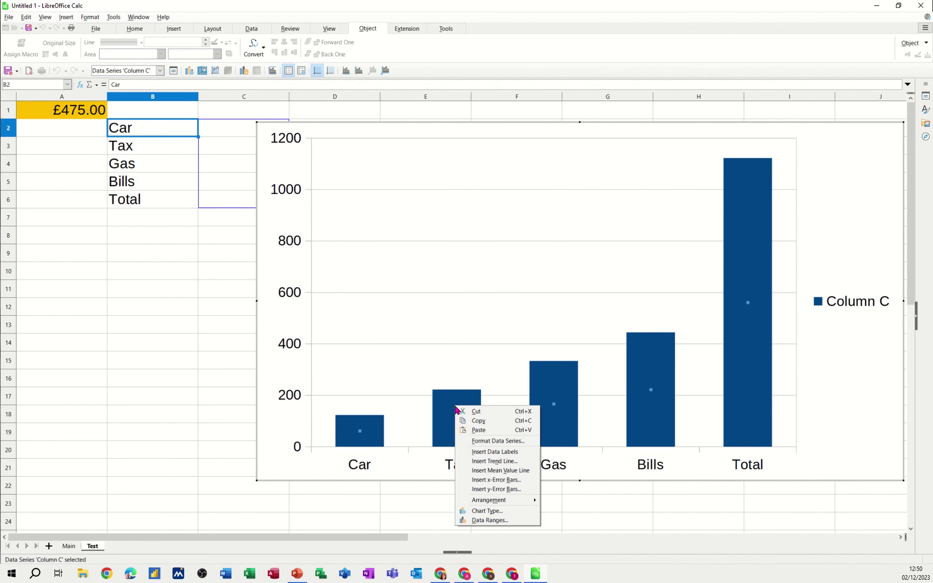
left_click(477, 457)
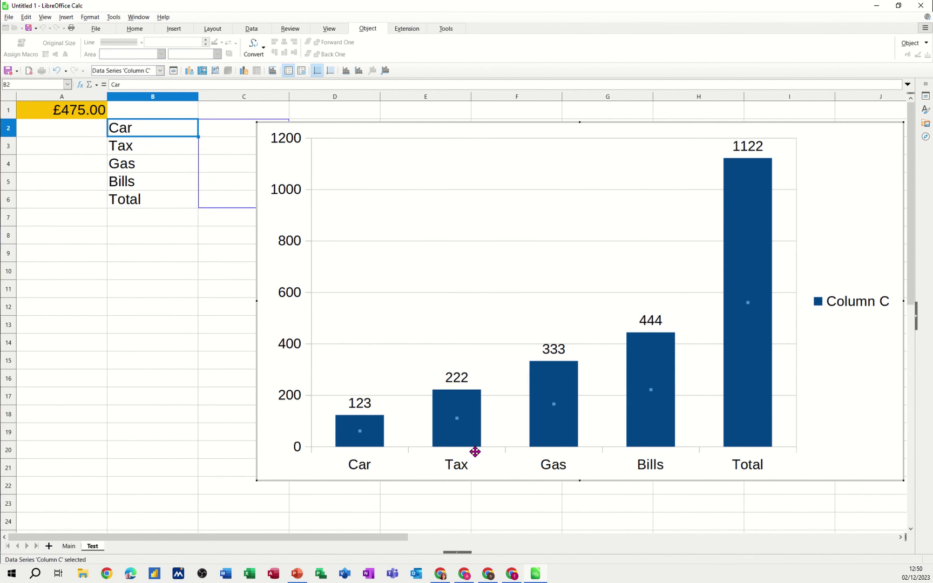
Format the data labels to show value as percentage, then undo the last change.
right_click(460, 380)
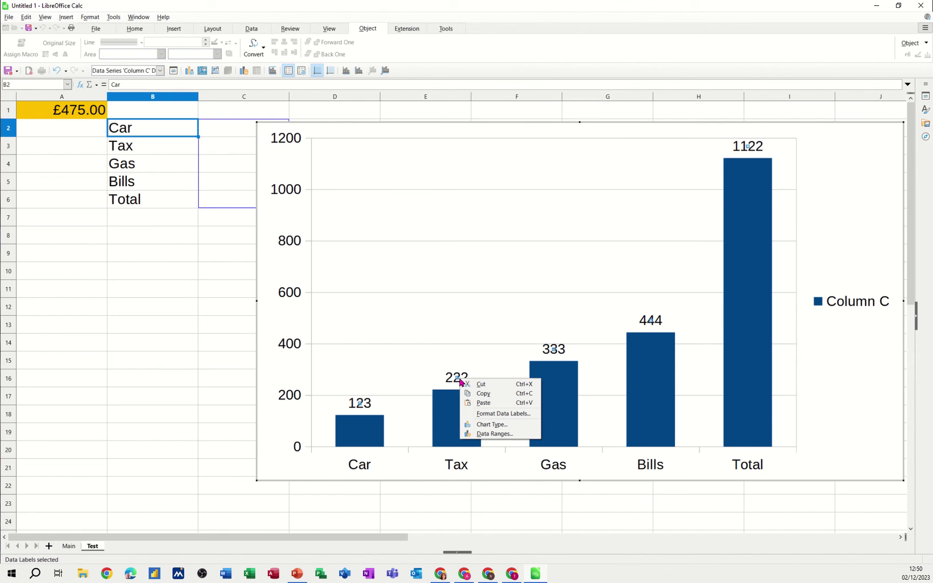
left_click(490, 413)
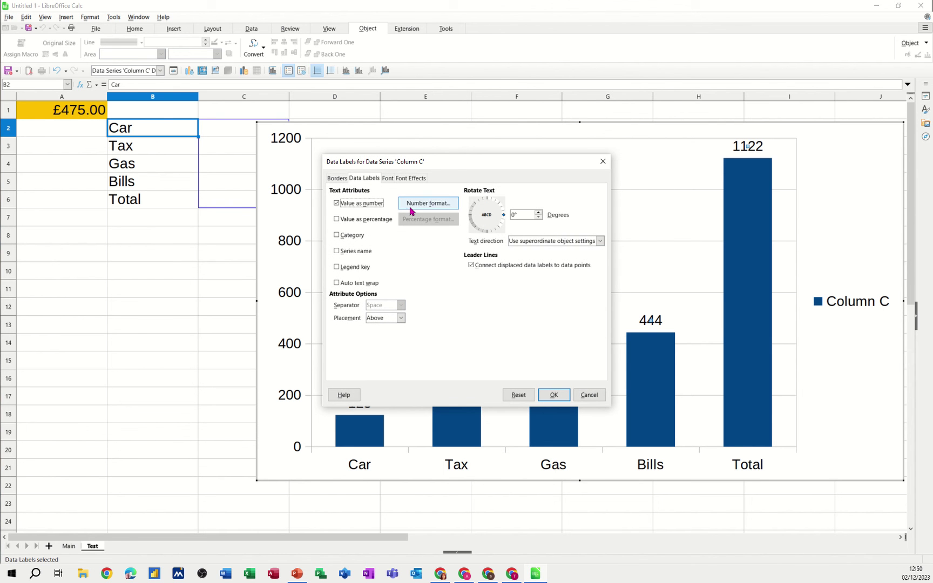
left_click(338, 220)
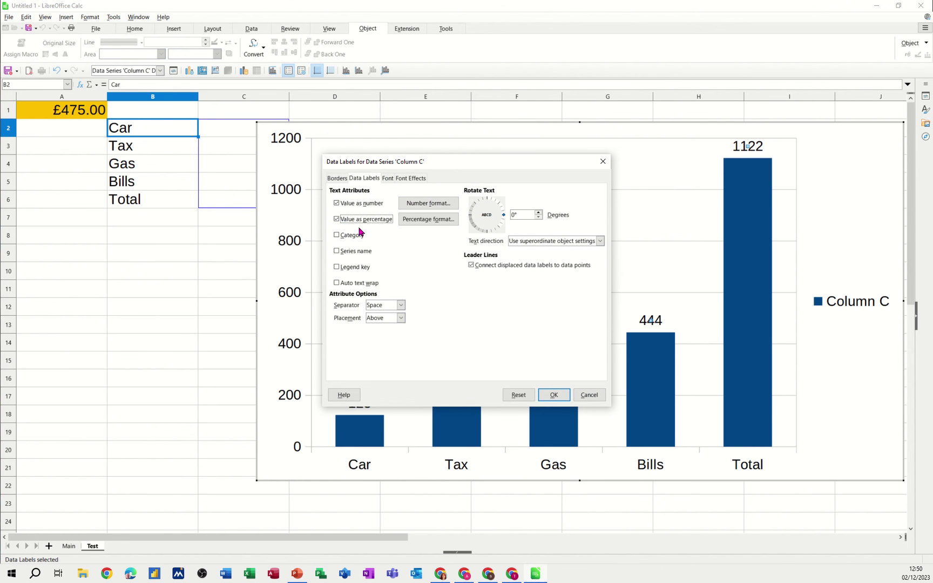
left_click_drag(465, 160, 522, 193)
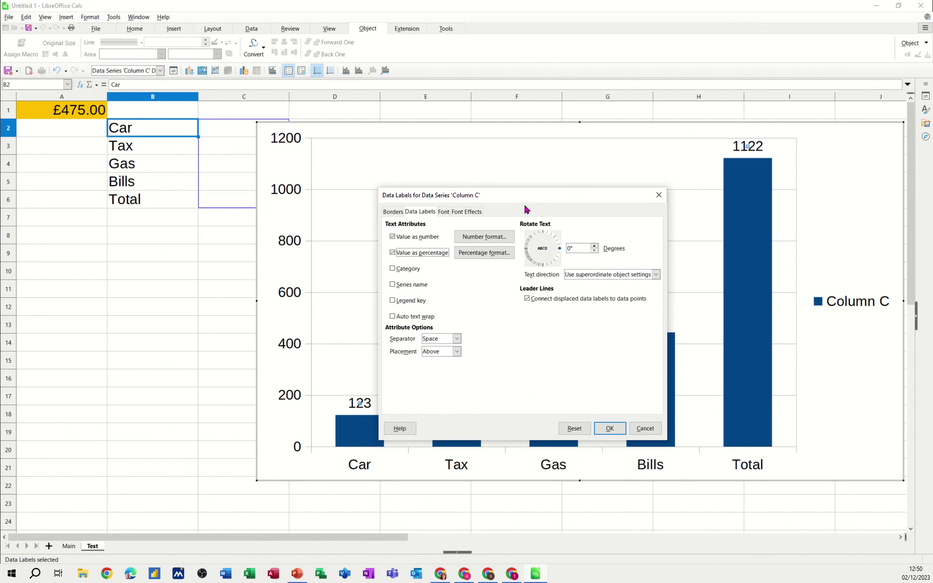
left_click(605, 431)
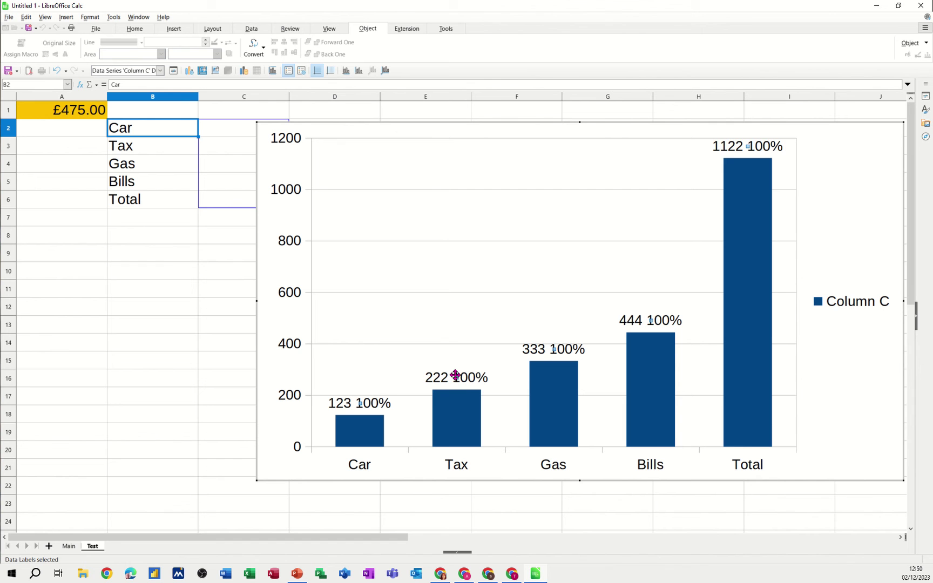
key("ctrl+z")
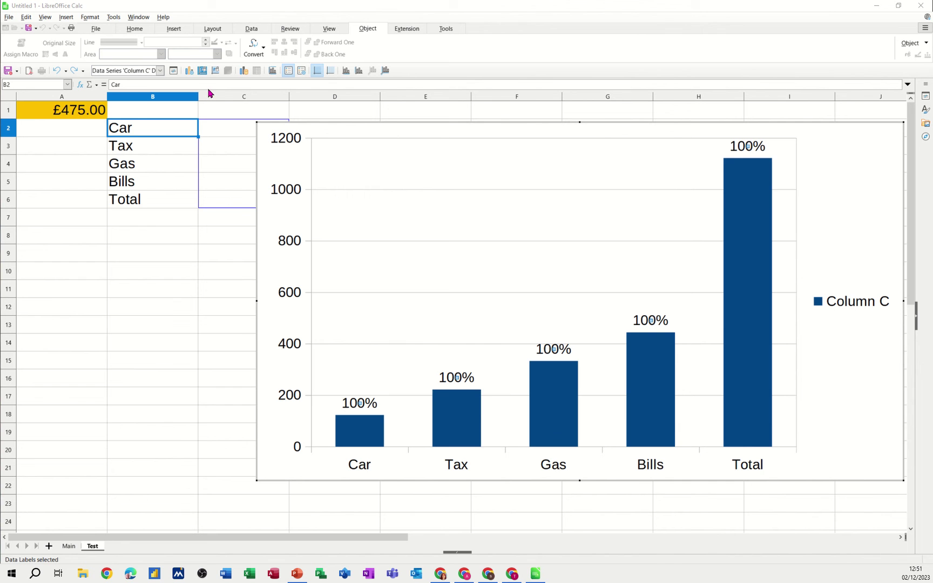
Change the chart type to a Normal pie chart and exit chart editing.
left_click(189, 72)
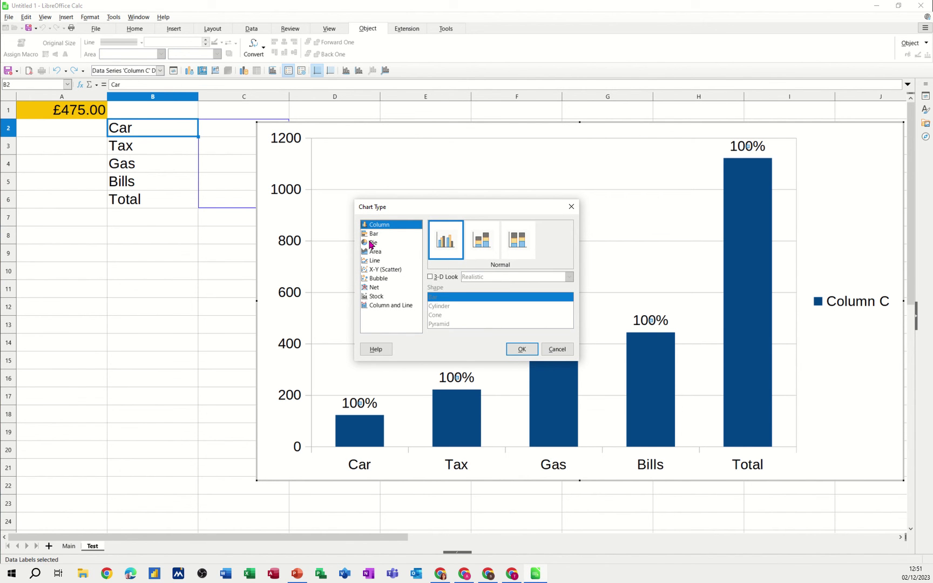
left_click(372, 242)
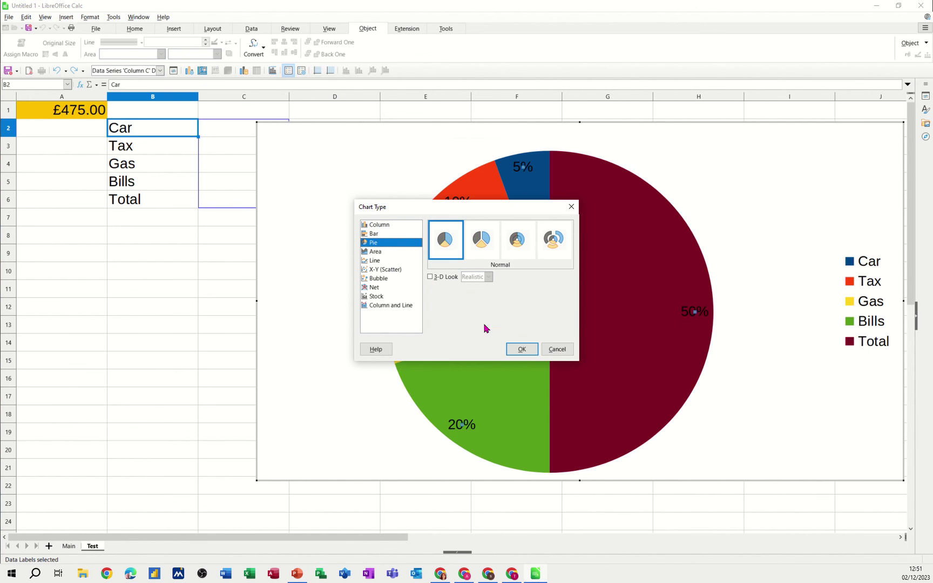
left_click(519, 348)
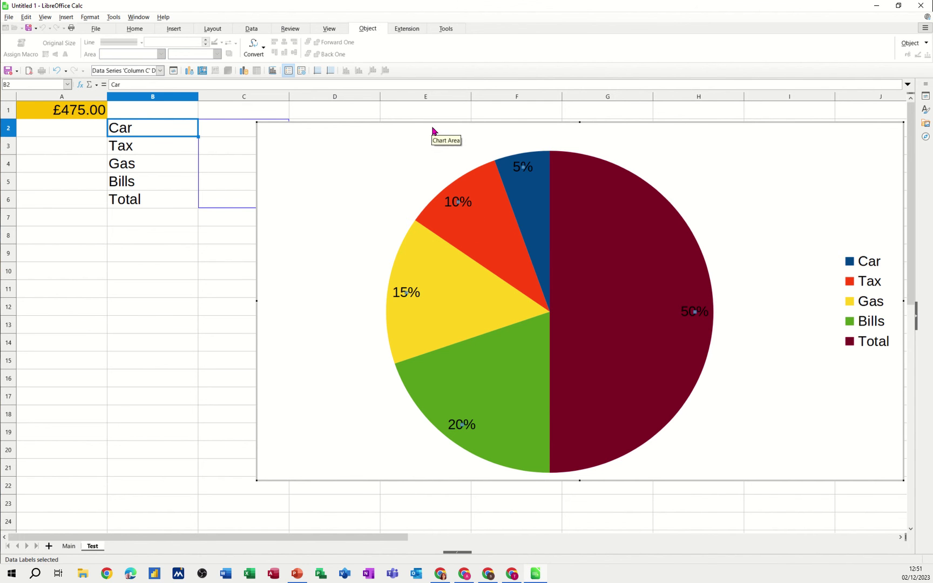
left_click(221, 205)
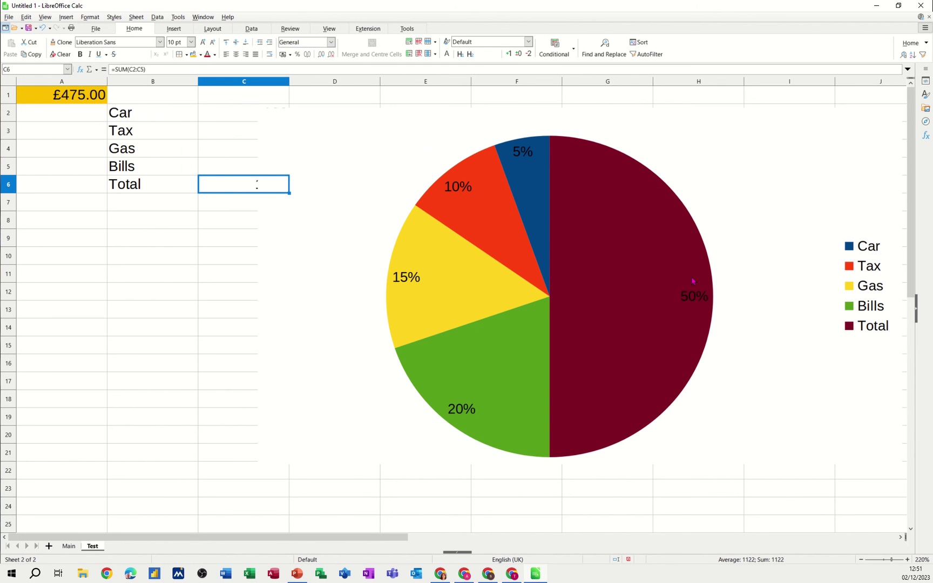
left_click(179, 214)
Drag the pie chart right and down, clear of the value cells.
left_click(266, 110)
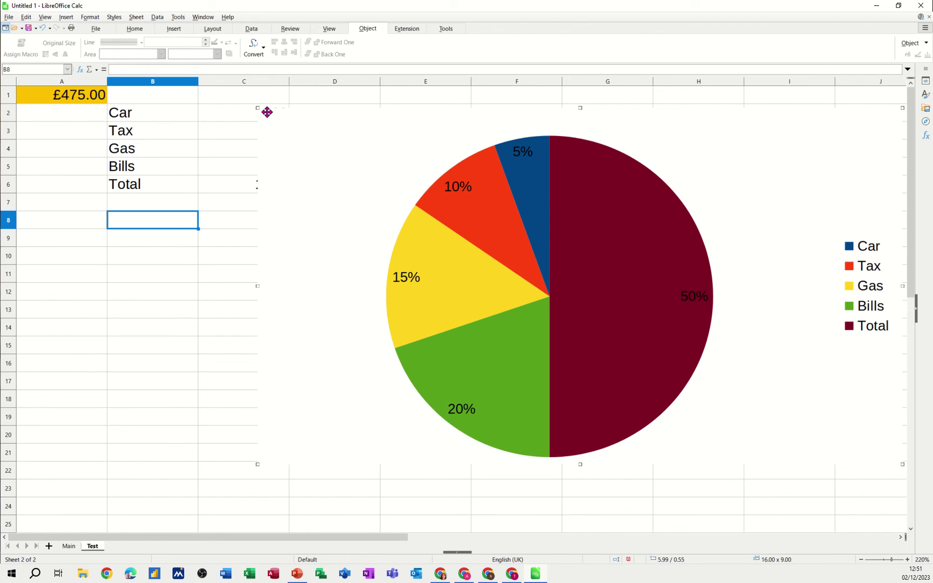
left_click_drag(259, 108, 366, 187)
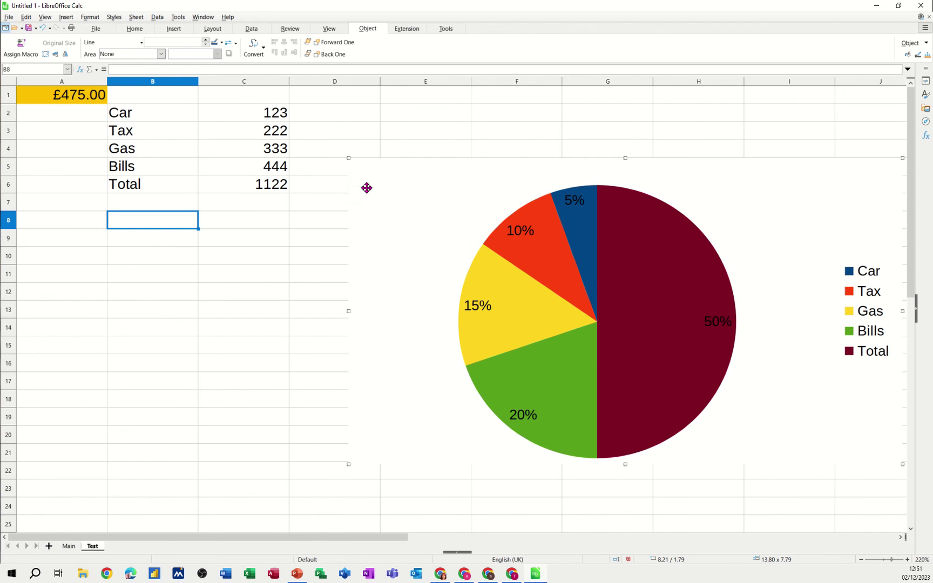
double_click(392, 187)
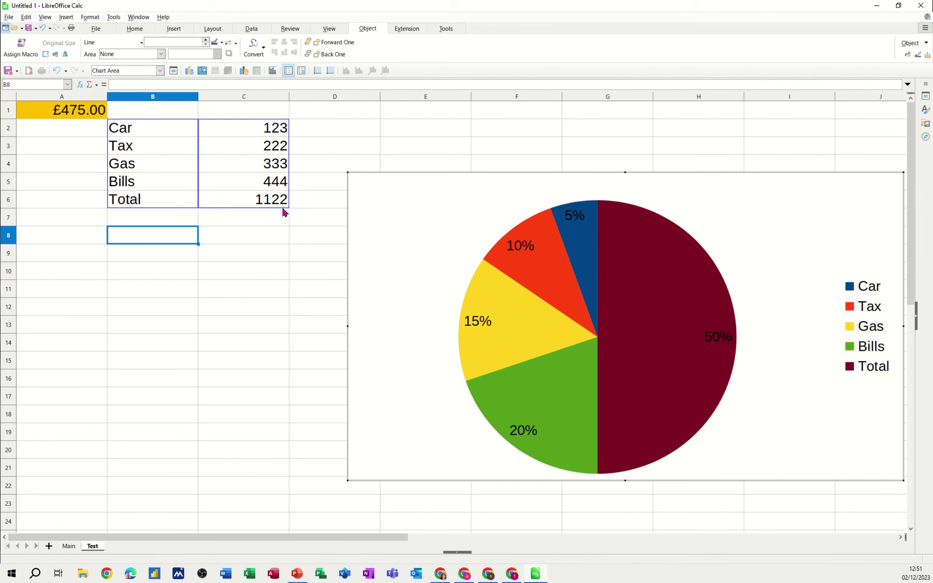
left_click(287, 210)
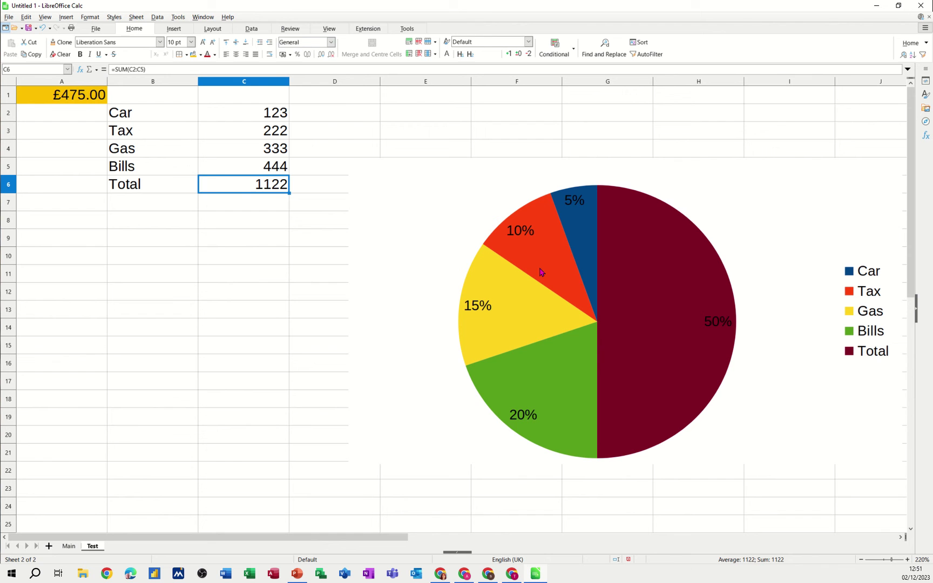
double_click(406, 182)
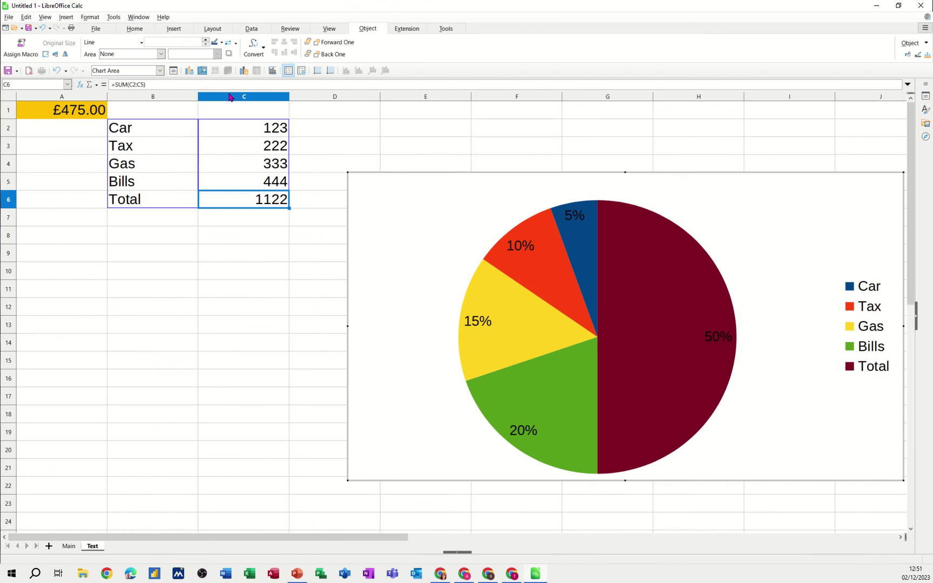
Change the chart's data range to $Test.$B$2:$C$5 to exclude Total.
left_click(189, 71)
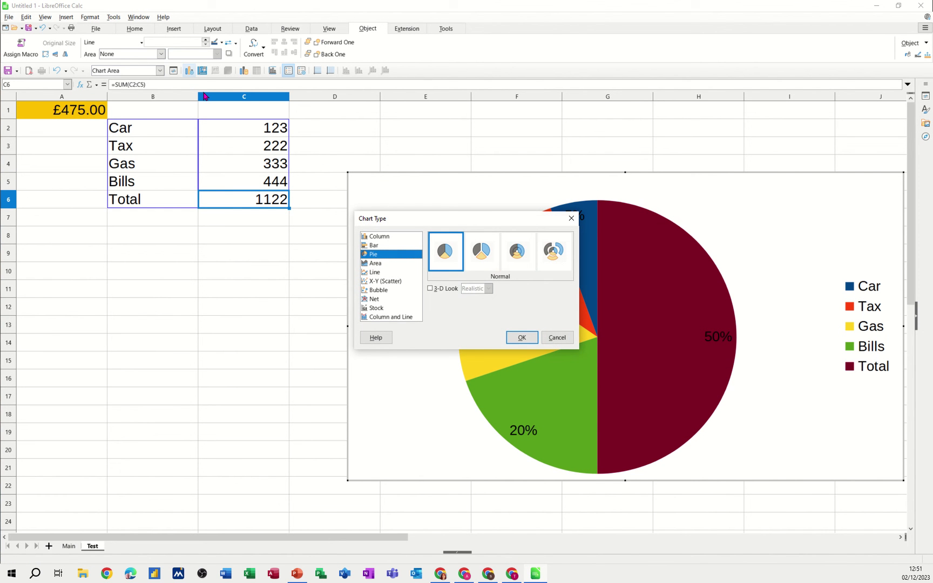
key("Escape")
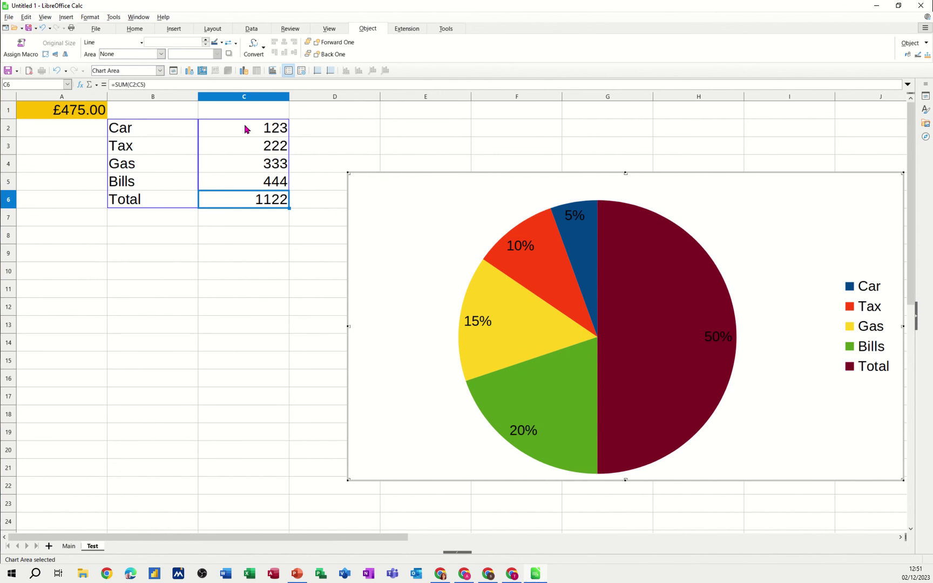
left_click(242, 71)
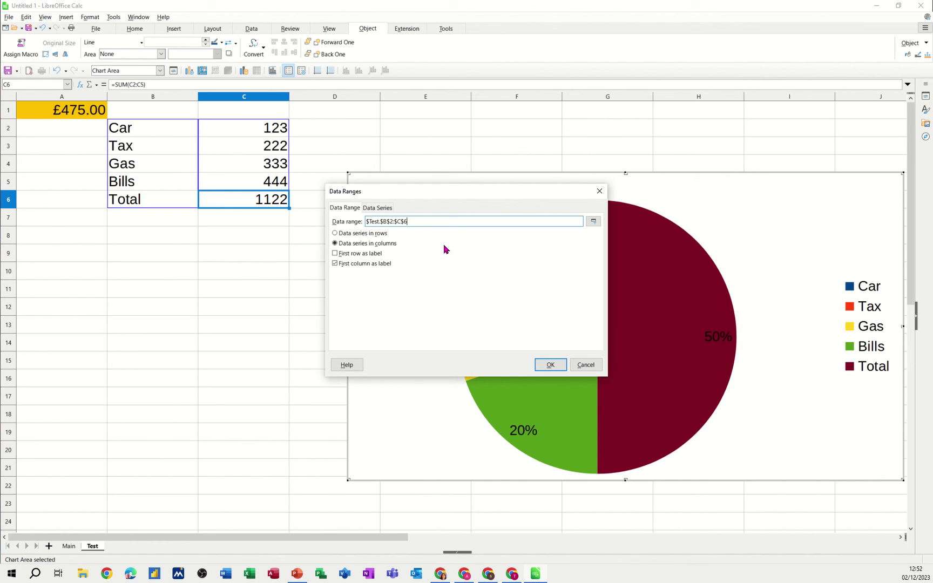
key("BackSpace")
type("5")
left_click(548, 365)
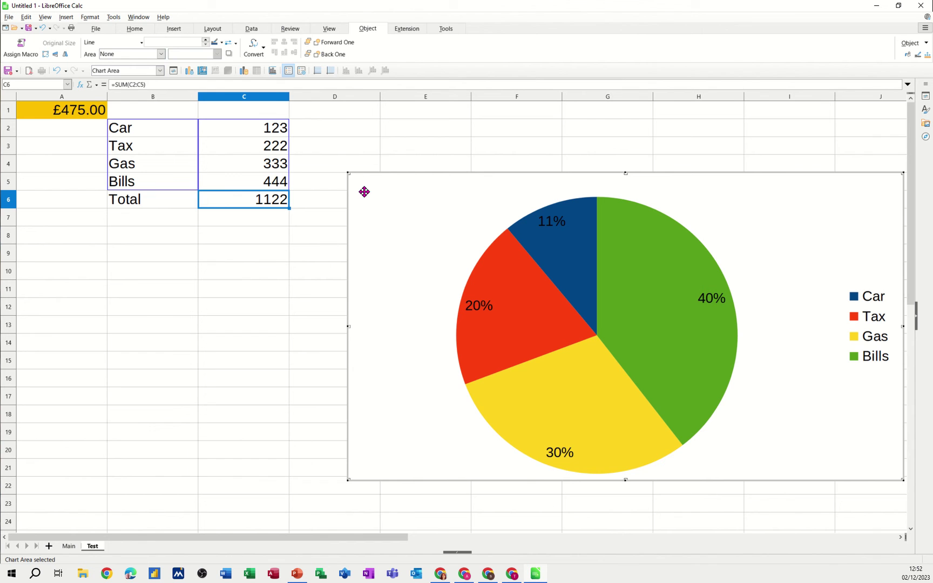
Delete the pie chart from the Test sheet, then select the category names Car through Bills.
left_click(342, 232)
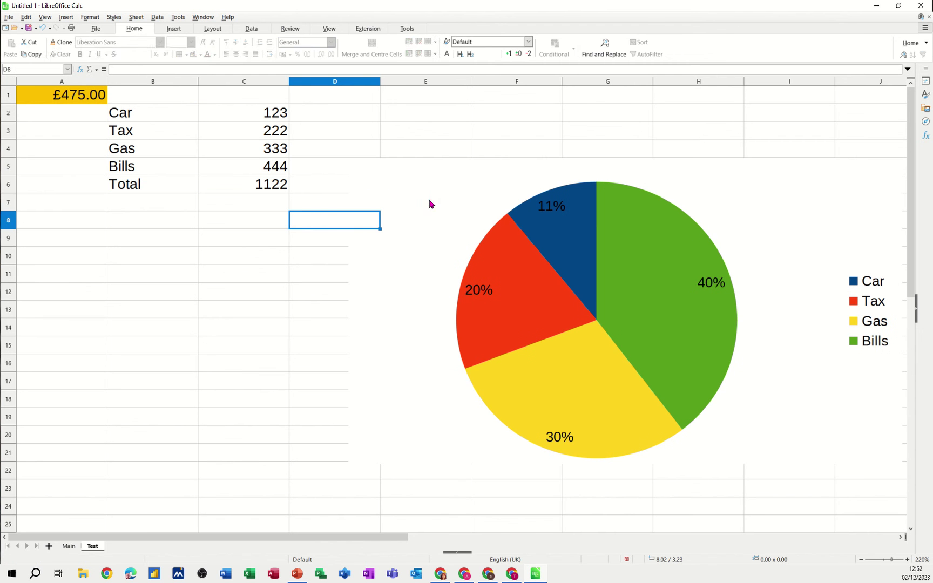
left_click(403, 169)
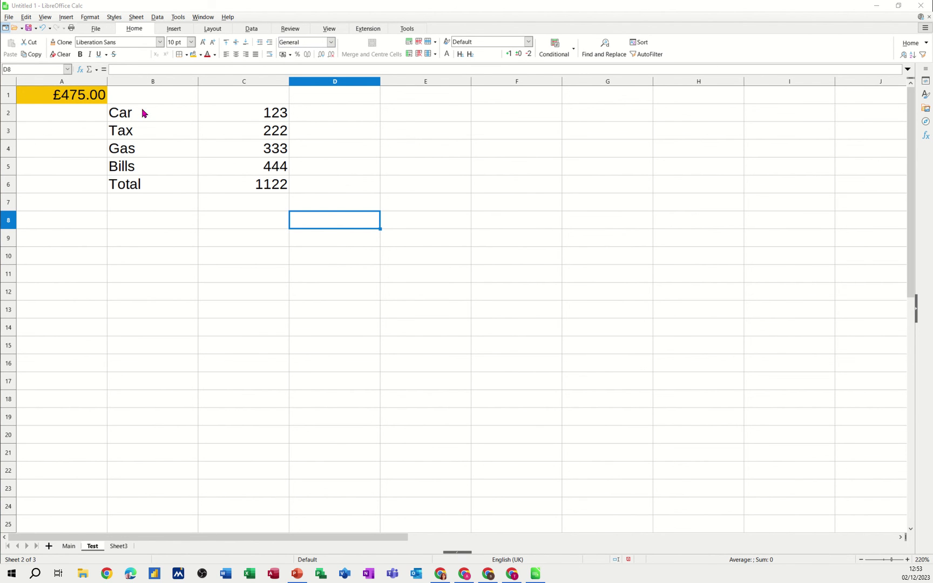
left_click_drag(143, 113, 139, 165)
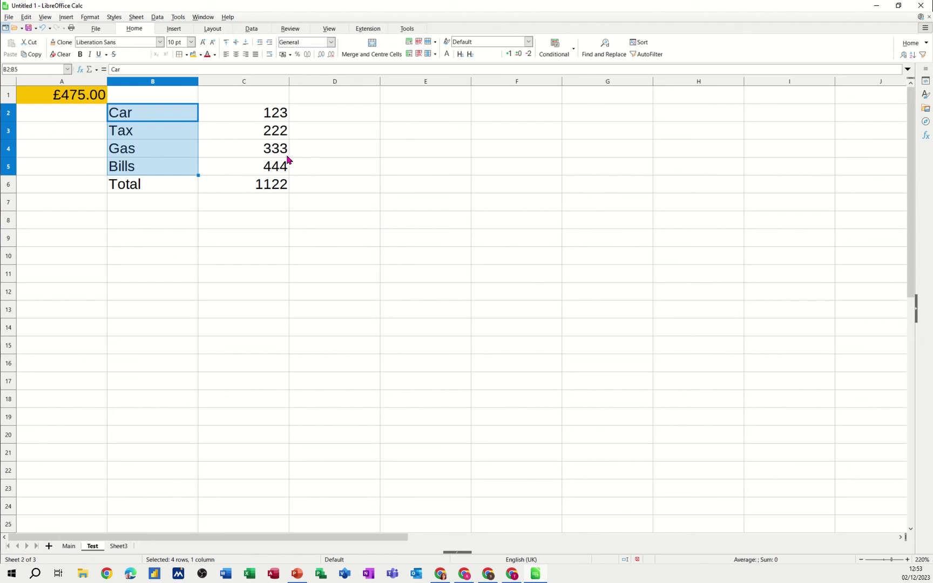
Fill cell E2 with a yellow background colour.
left_click(400, 116)
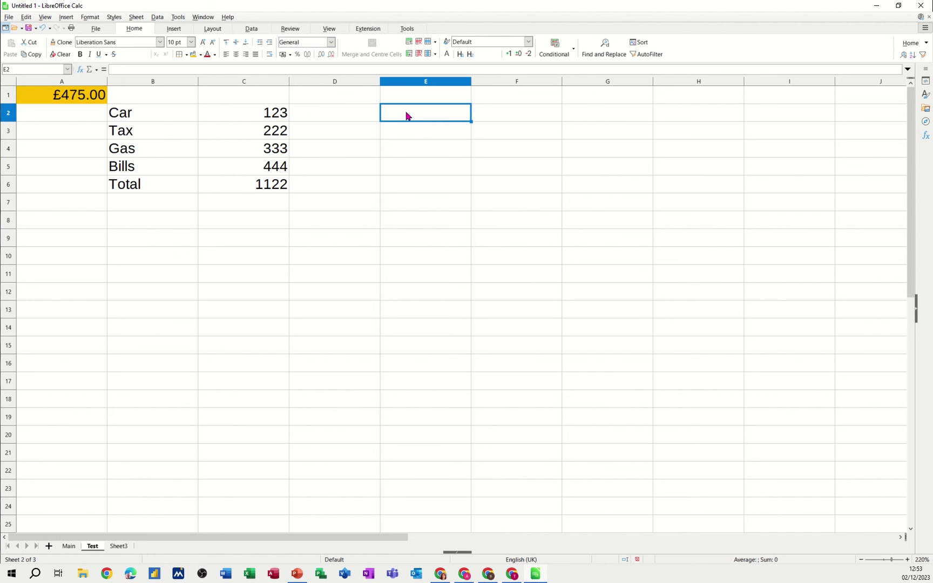
left_click(193, 55)
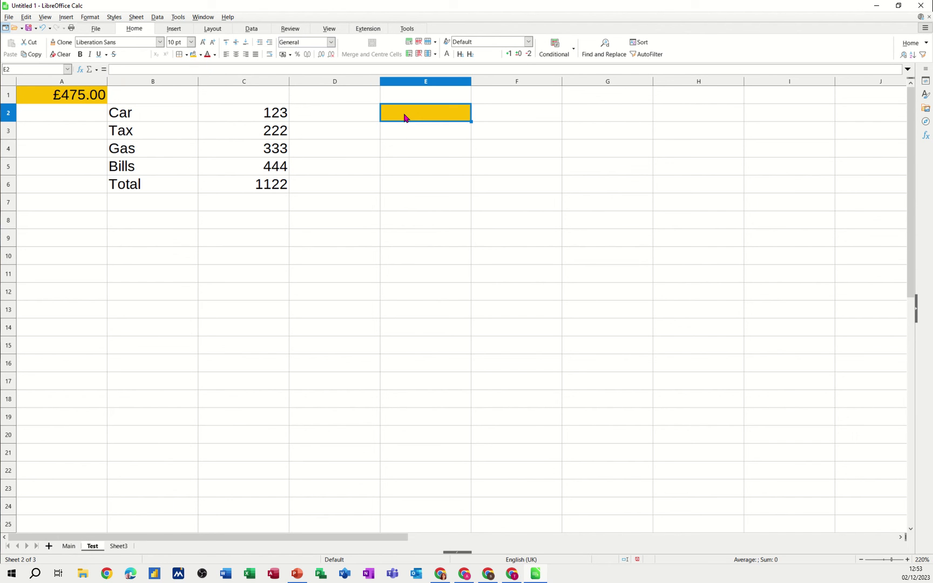
left_click(252, 30)
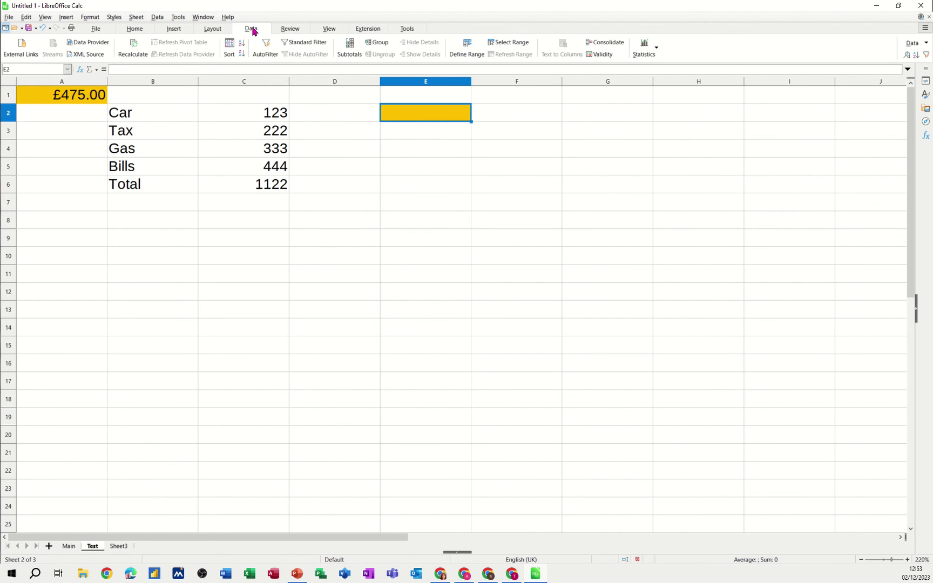
Restrict E2 to a cell-range list from $Test.$B$2:$B$5, then pick Car from its dropdown.
left_click(601, 56)
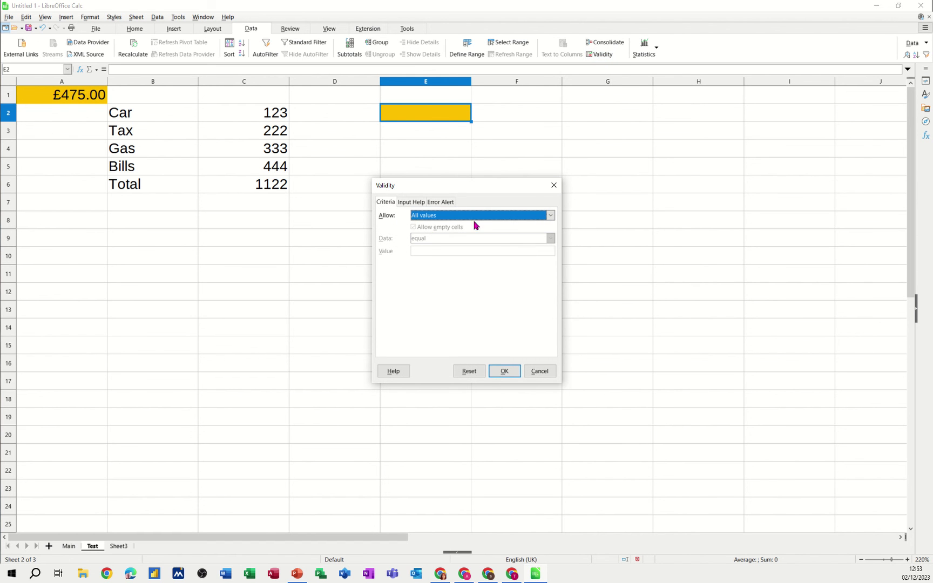
left_click(550, 216)
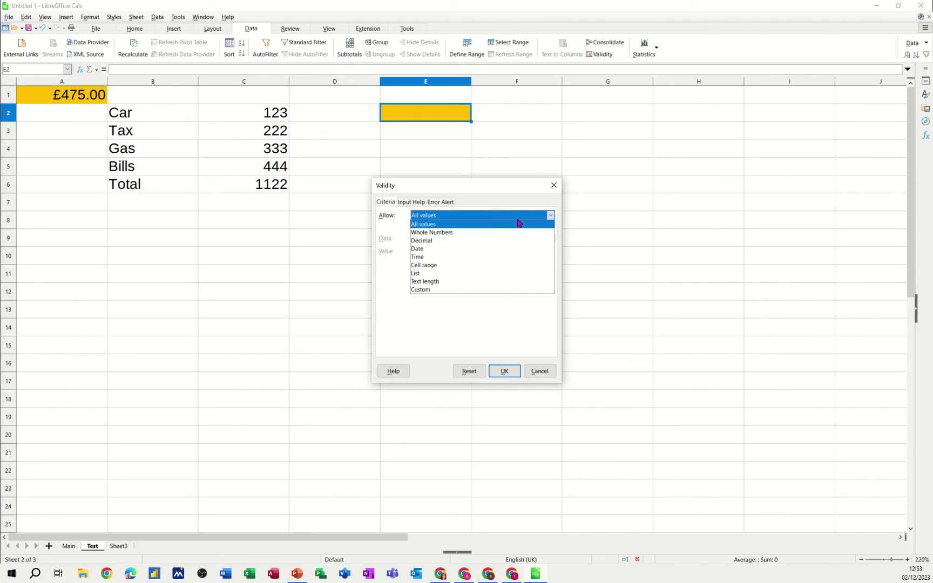
left_click(435, 265)
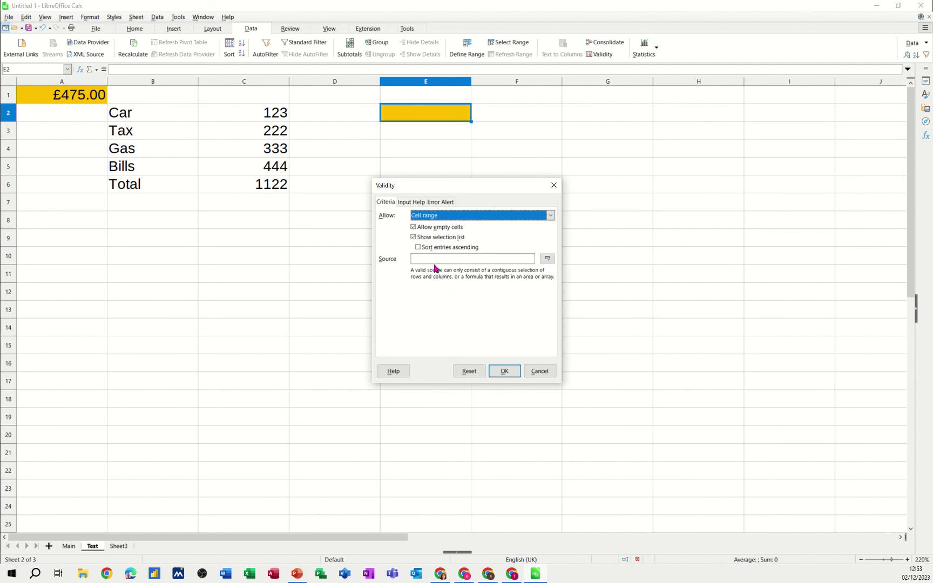
left_click(545, 260)
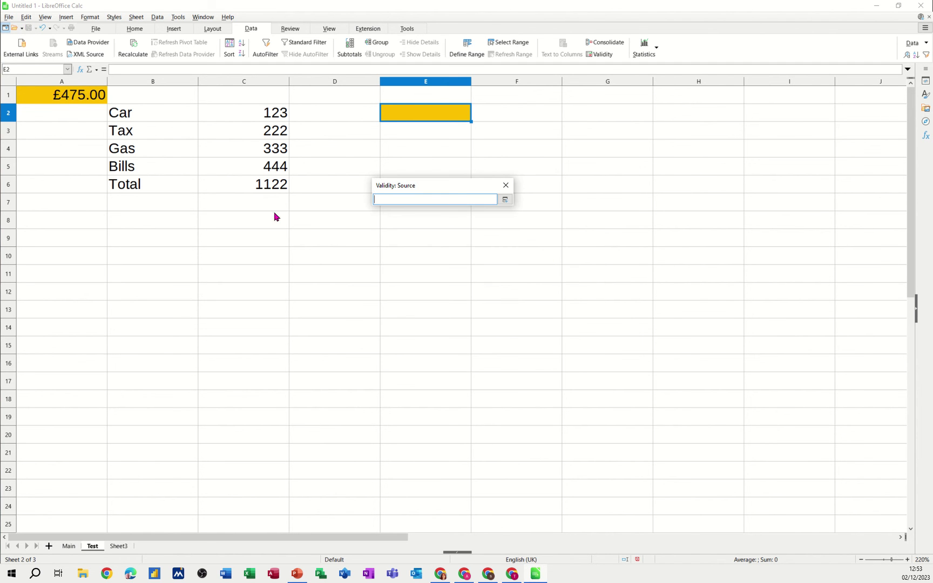
left_click_drag(141, 112, 138, 167)
left_click(505, 200)
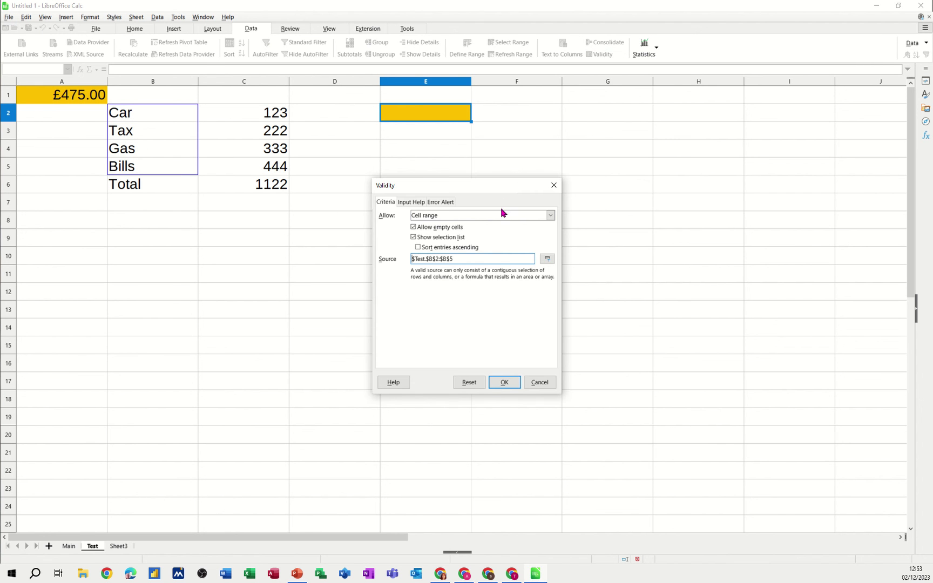
left_click(495, 381)
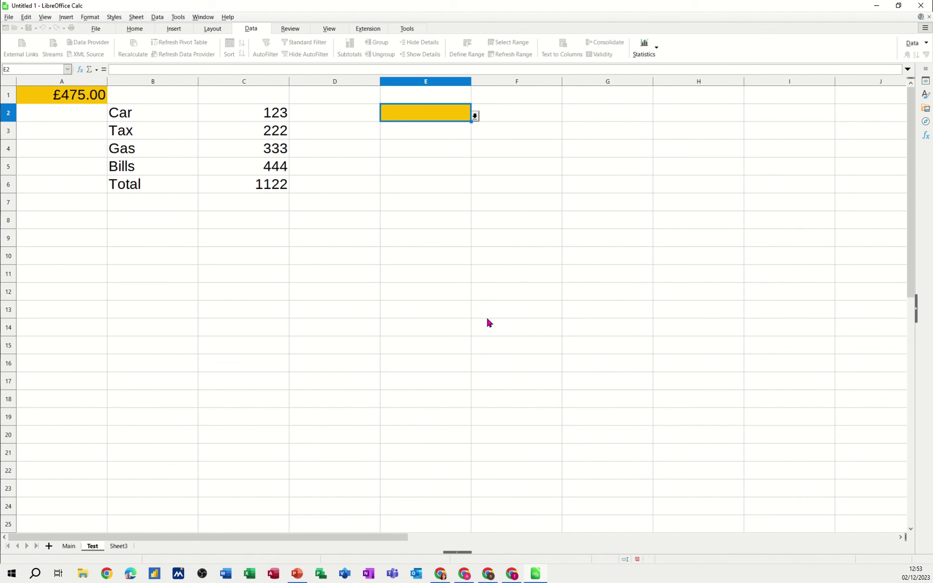
left_click(475, 116)
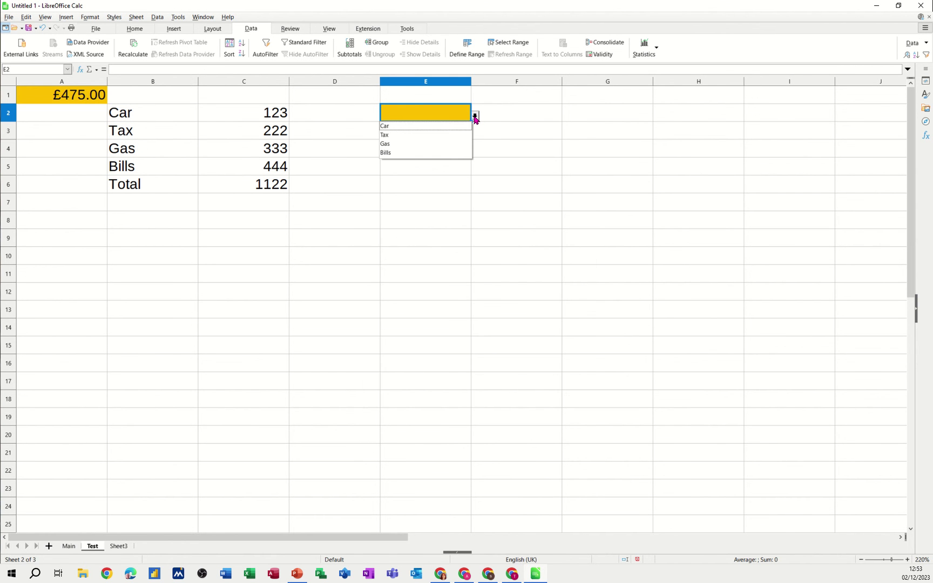
left_click(427, 126)
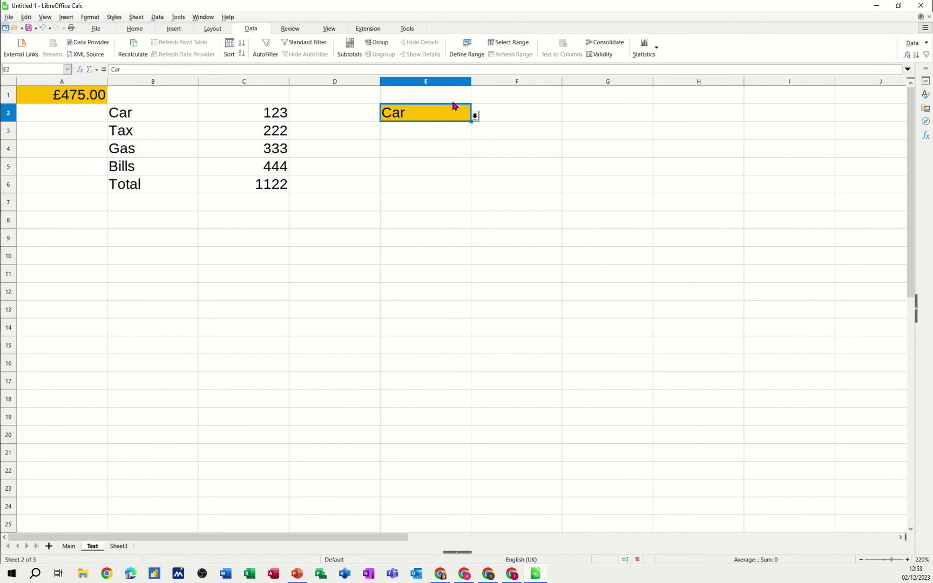
Turn on E2's input help with title 'Select item' and text 'Select from list'.
left_click(596, 55)
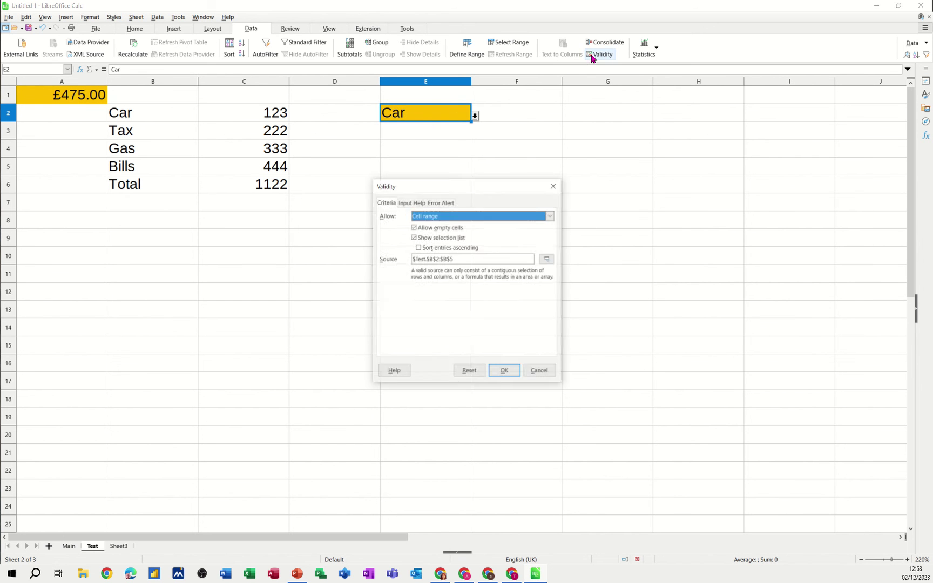
left_click(410, 203)
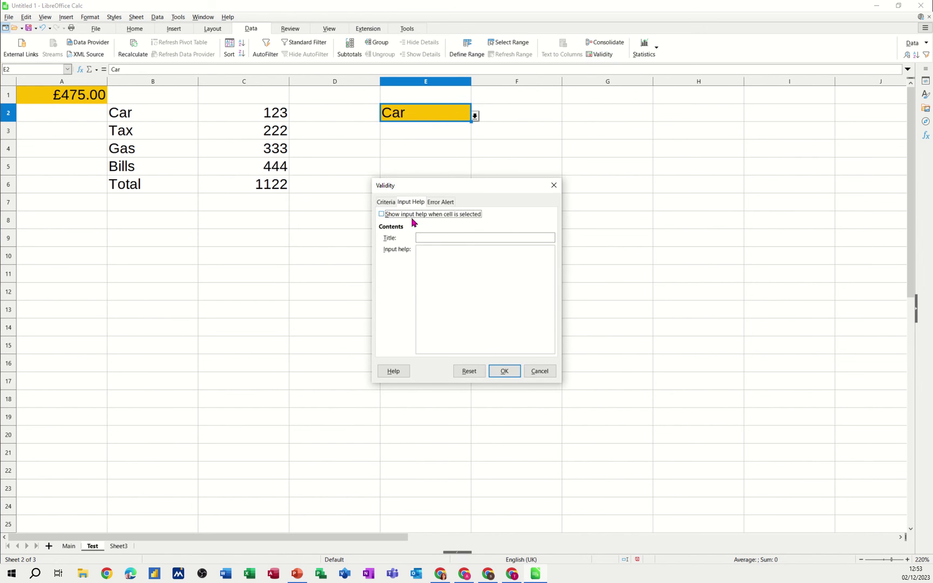
left_click(381, 216)
left_click(423, 237)
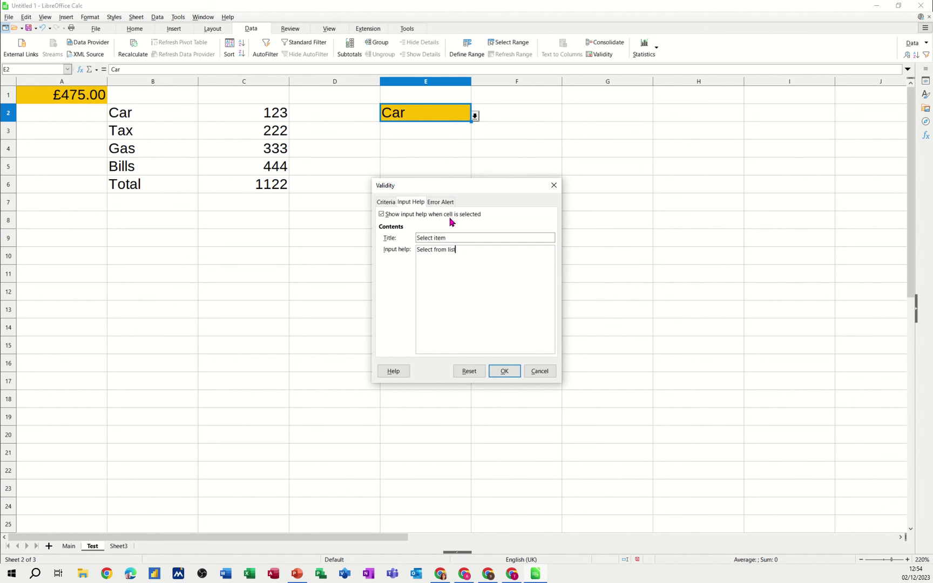
Add a Stop error alert titled 'Wrong' with a message for invalid E2 entries.
left_click(439, 202)
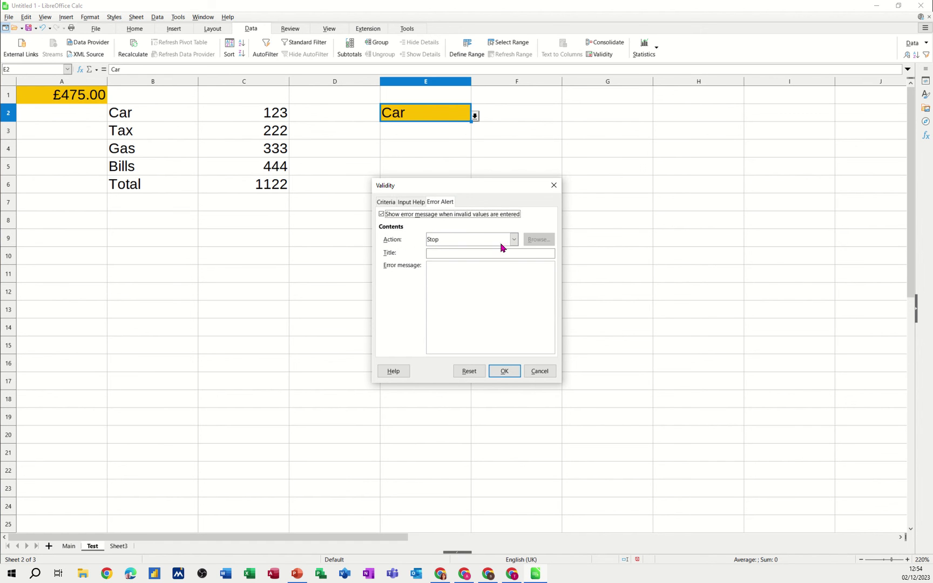
left_click(458, 252)
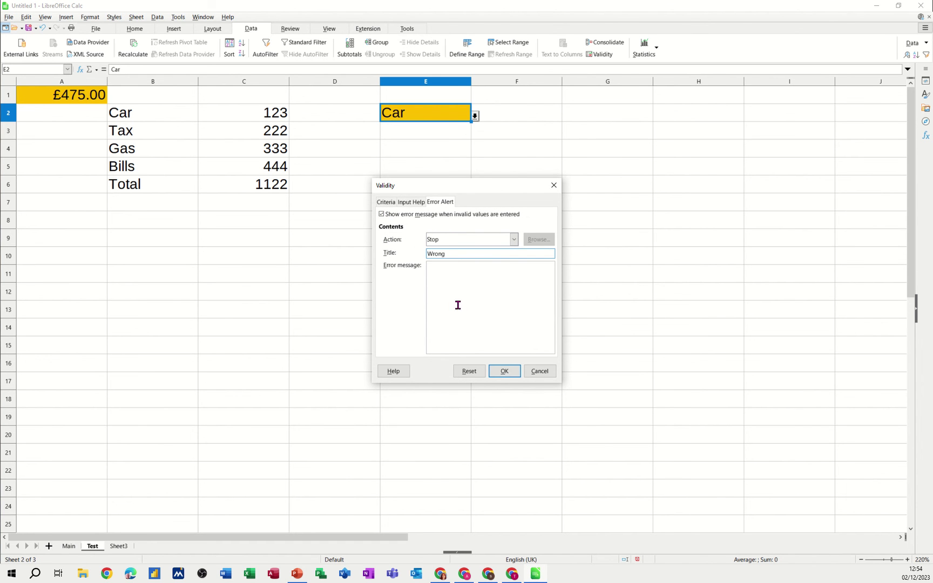
left_click(459, 285)
left_click(504, 371)
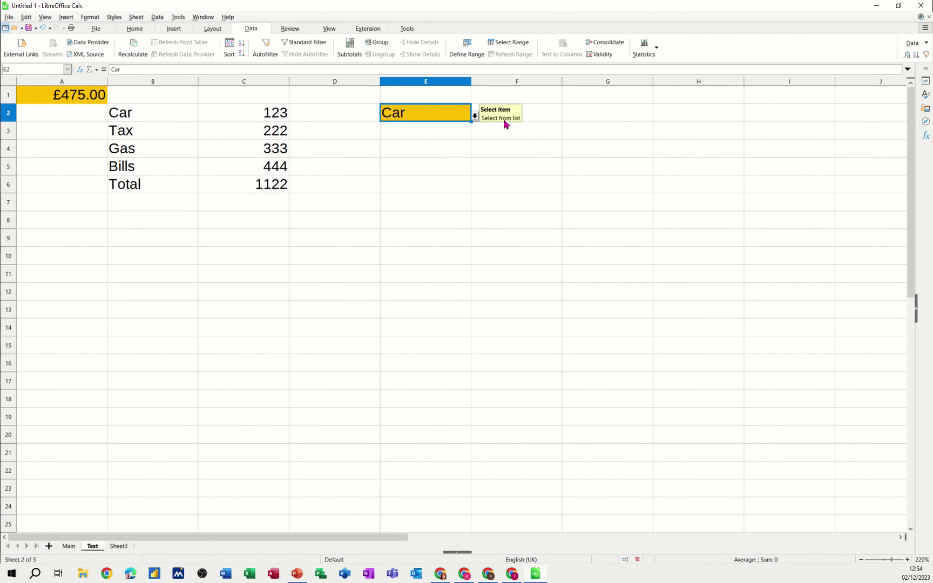
Choose Tax in E2, then enter an off-list value and dismiss the Wrong alert that rejects it.
left_click(474, 116)
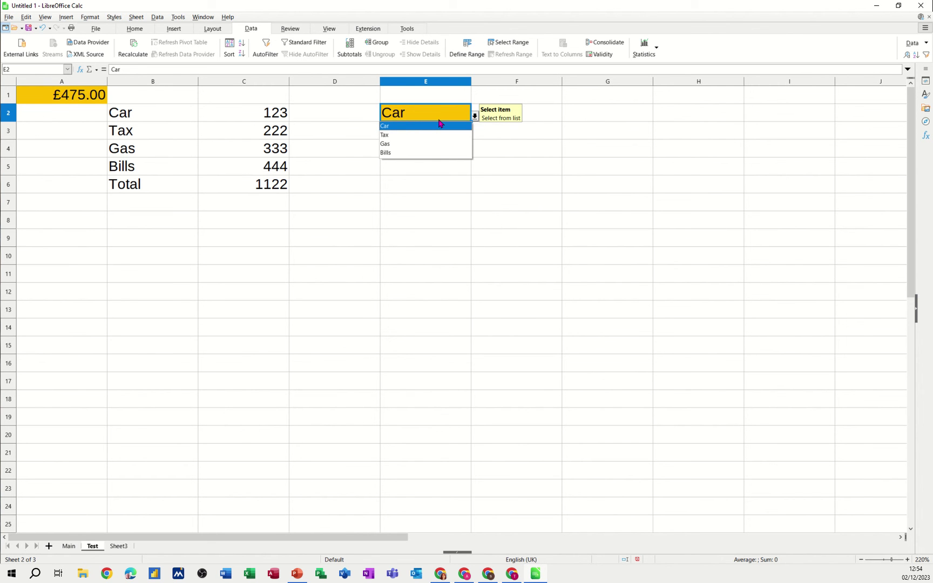
left_click(410, 134)
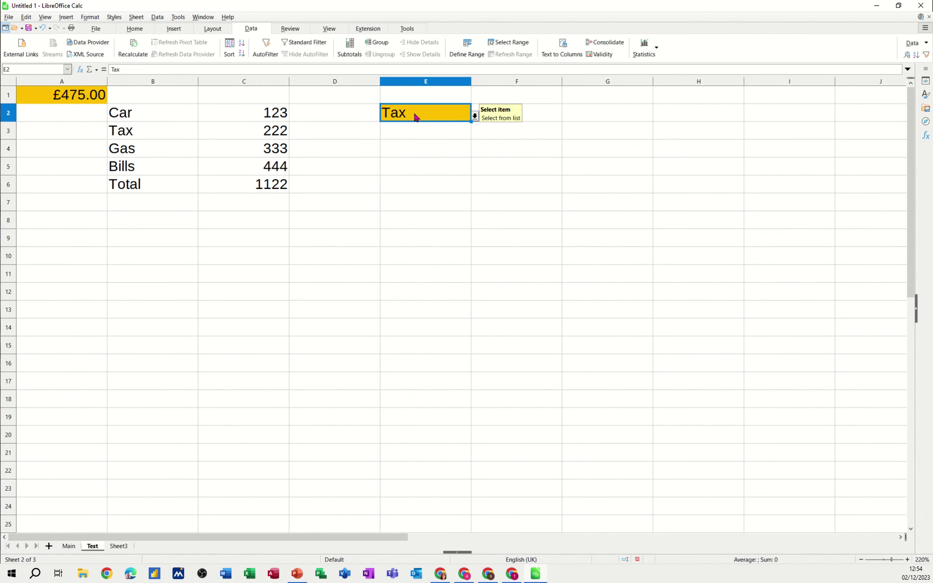
type("ert")
key("Return")
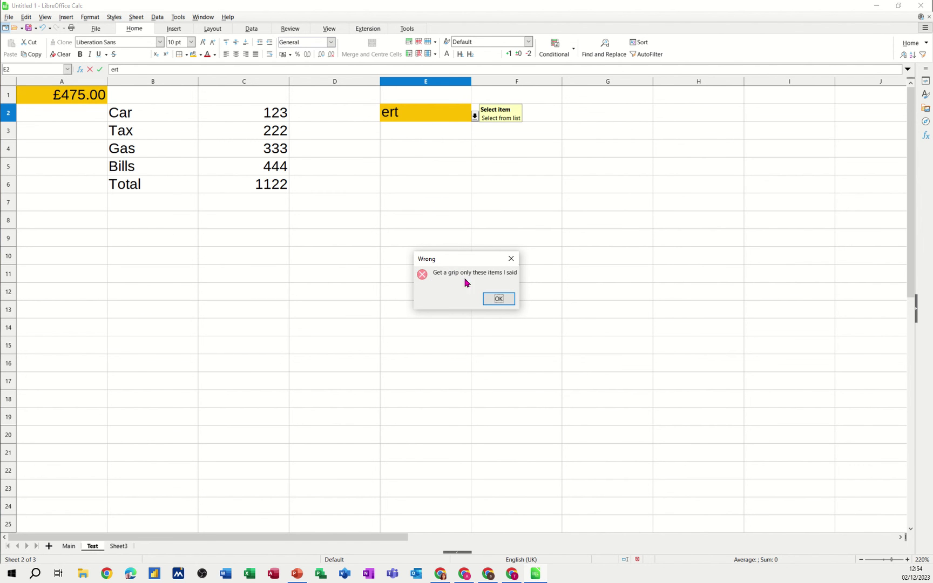
left_click(498, 299)
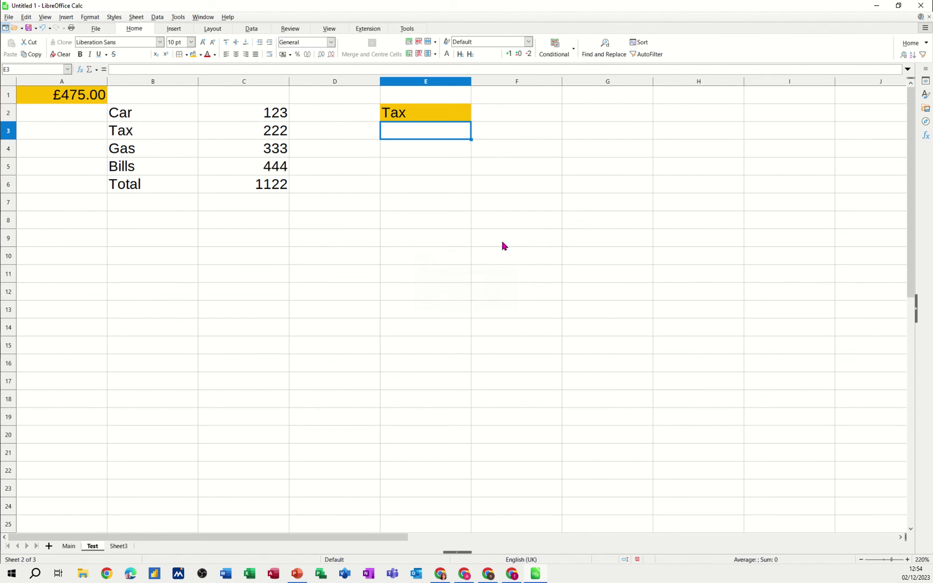
left_click(411, 114)
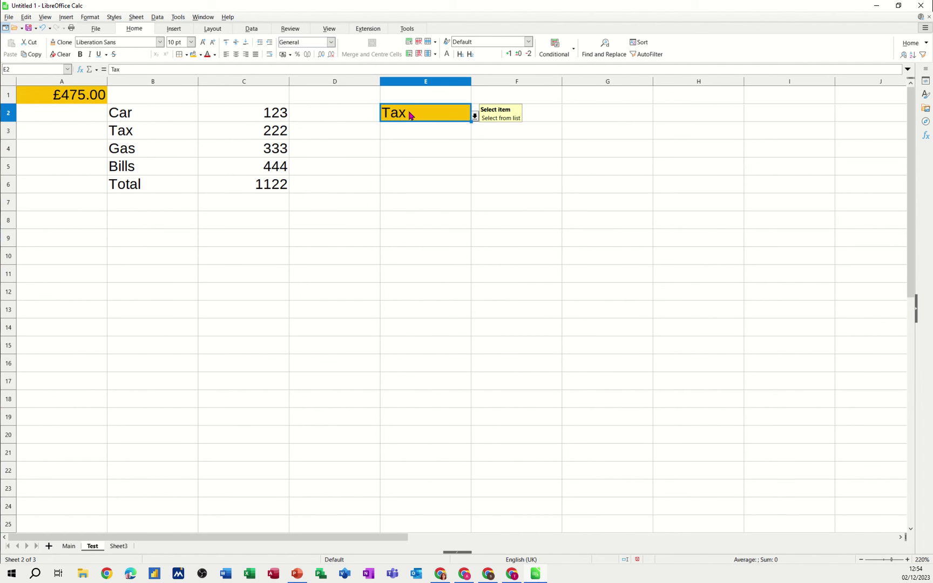
Clear E2 and copy its gold fill and dropdown list down through E7.
key("Delete")
left_click_drag(469, 120, 474, 210)
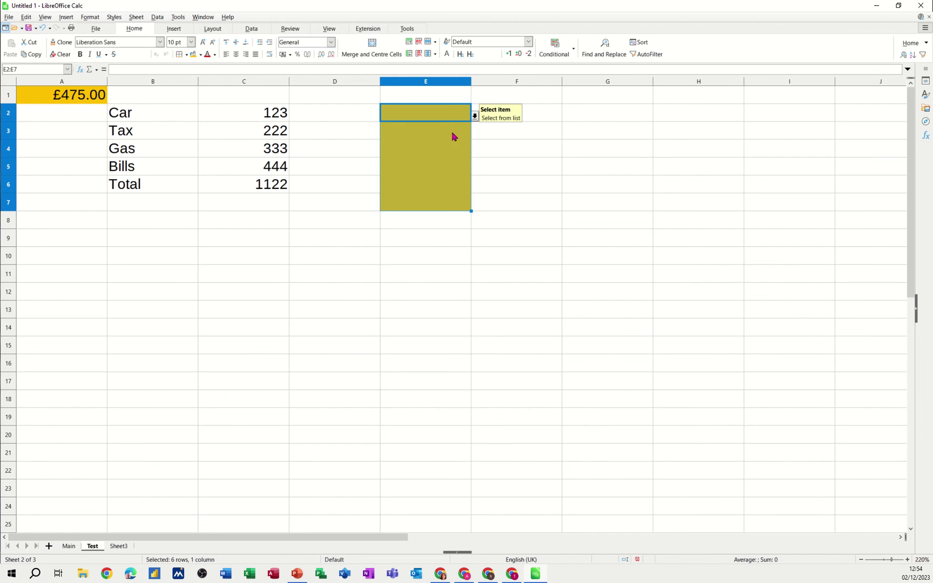
left_click(449, 130)
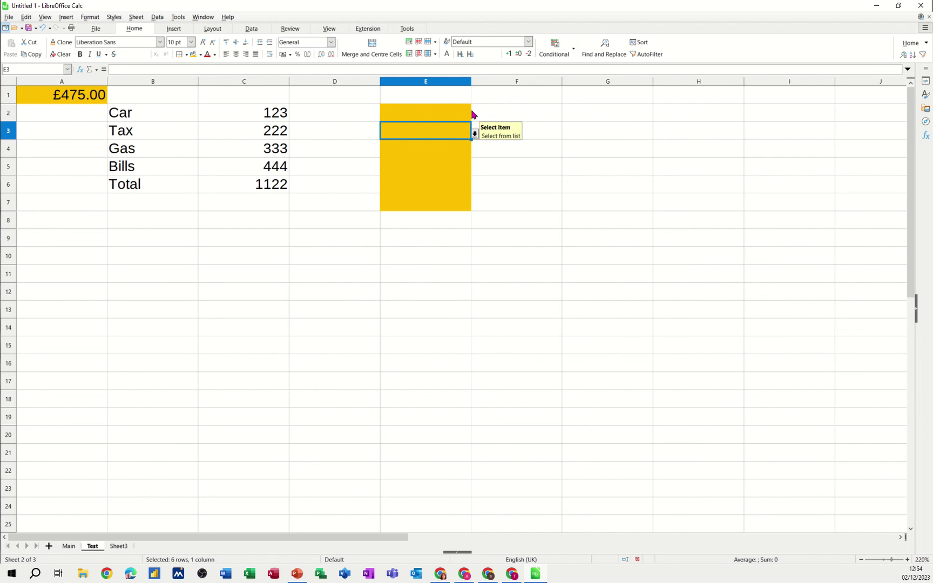
left_click(438, 152)
Check the copied dropdown in E6, then return to the Main sheet.
left_click(439, 183)
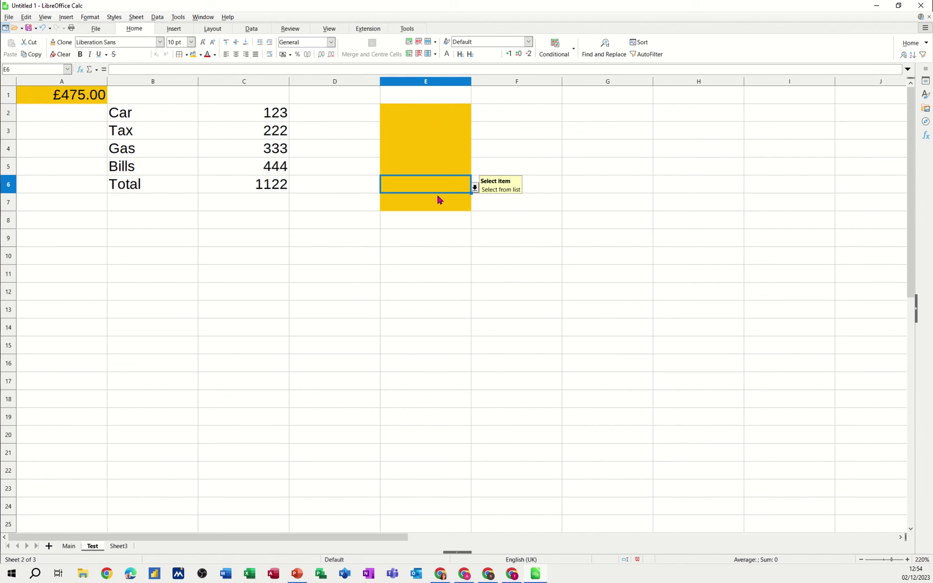
left_click(475, 187)
left_click(417, 175)
left_click(426, 150)
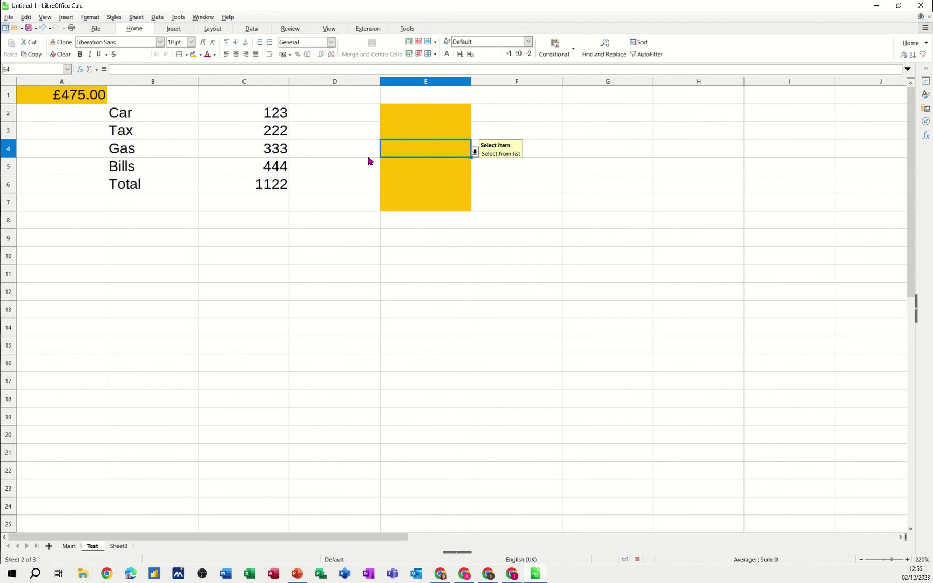
left_click(68, 547)
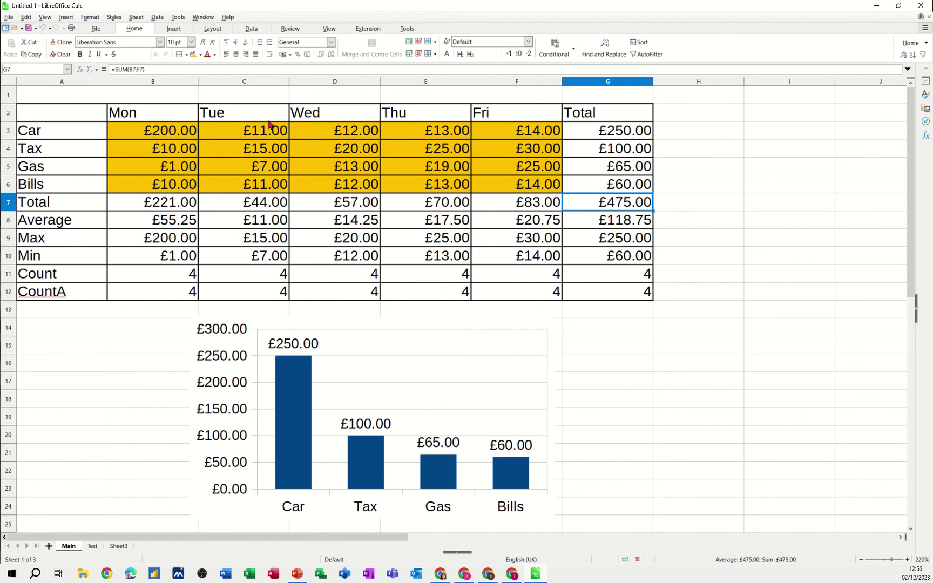